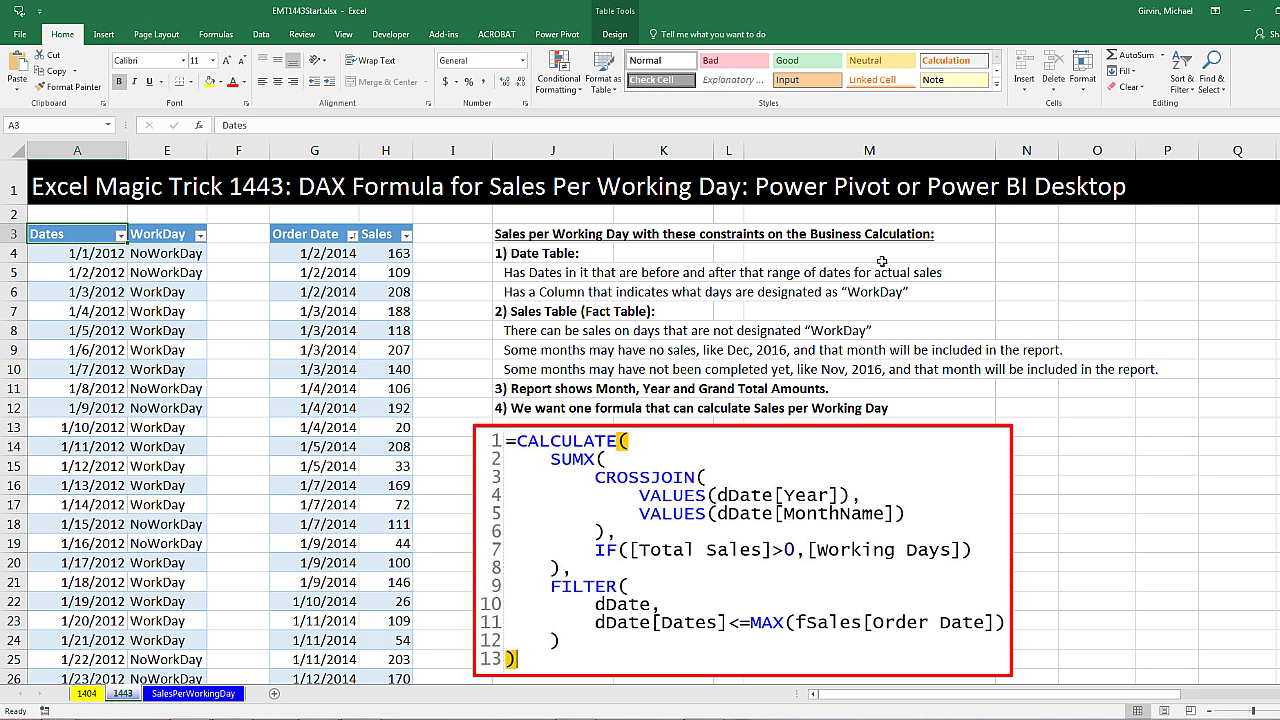
# - Look over the three-year report on sheet 1404 and the first rows of the date and sales tables on sheet 1443
pyautogui.click(89, 694)
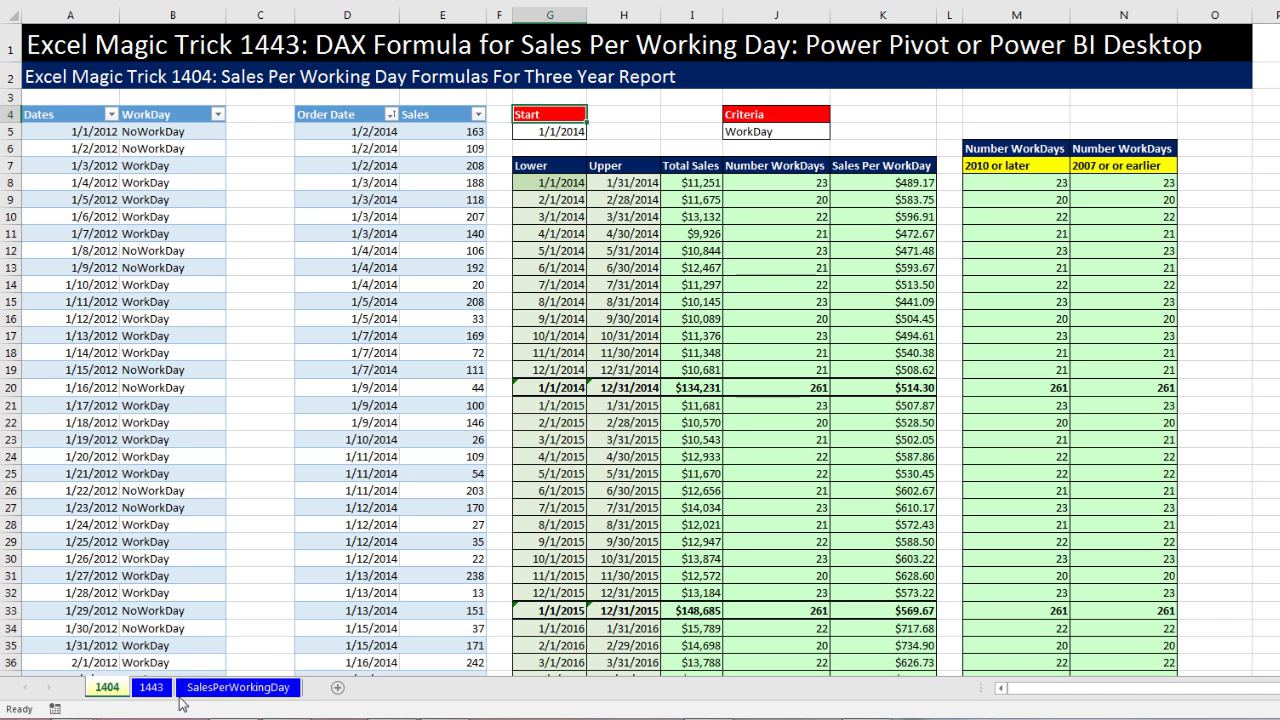
pyautogui.click(152, 688)
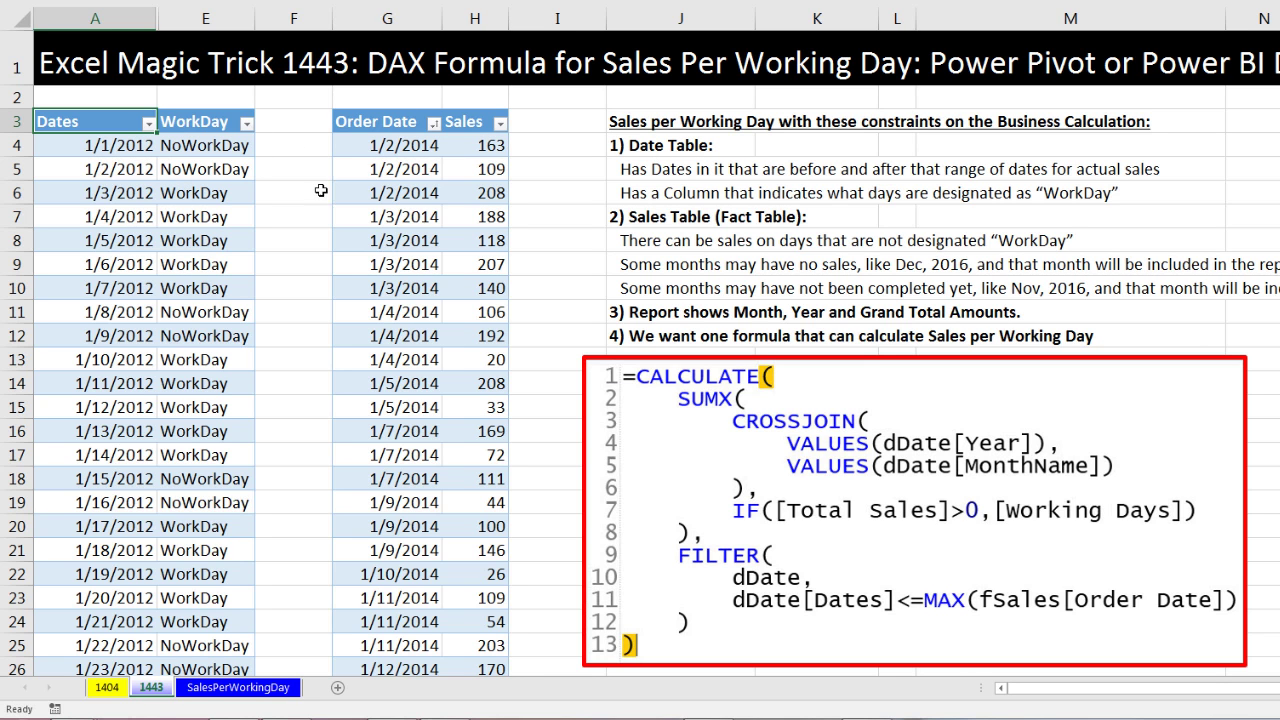
pyautogui.moveTo(88, 145); pyautogui.dragTo(183, 142)
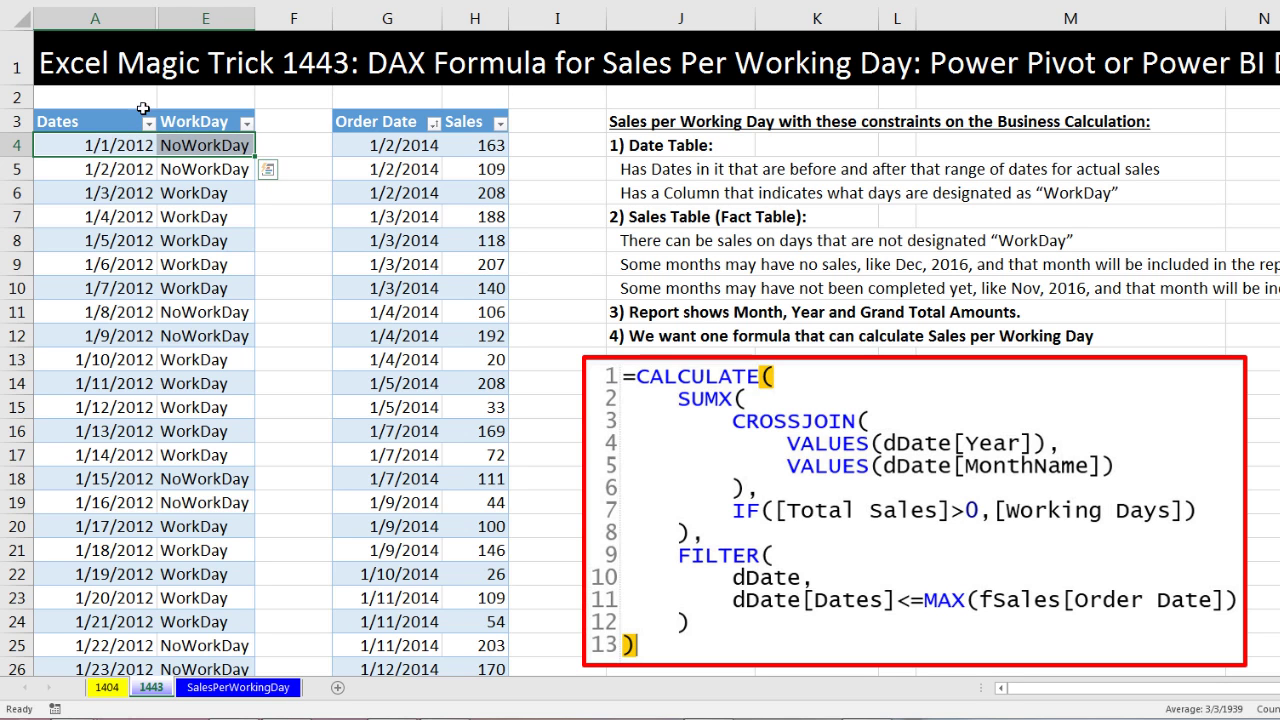
pyautogui.click(379, 169)
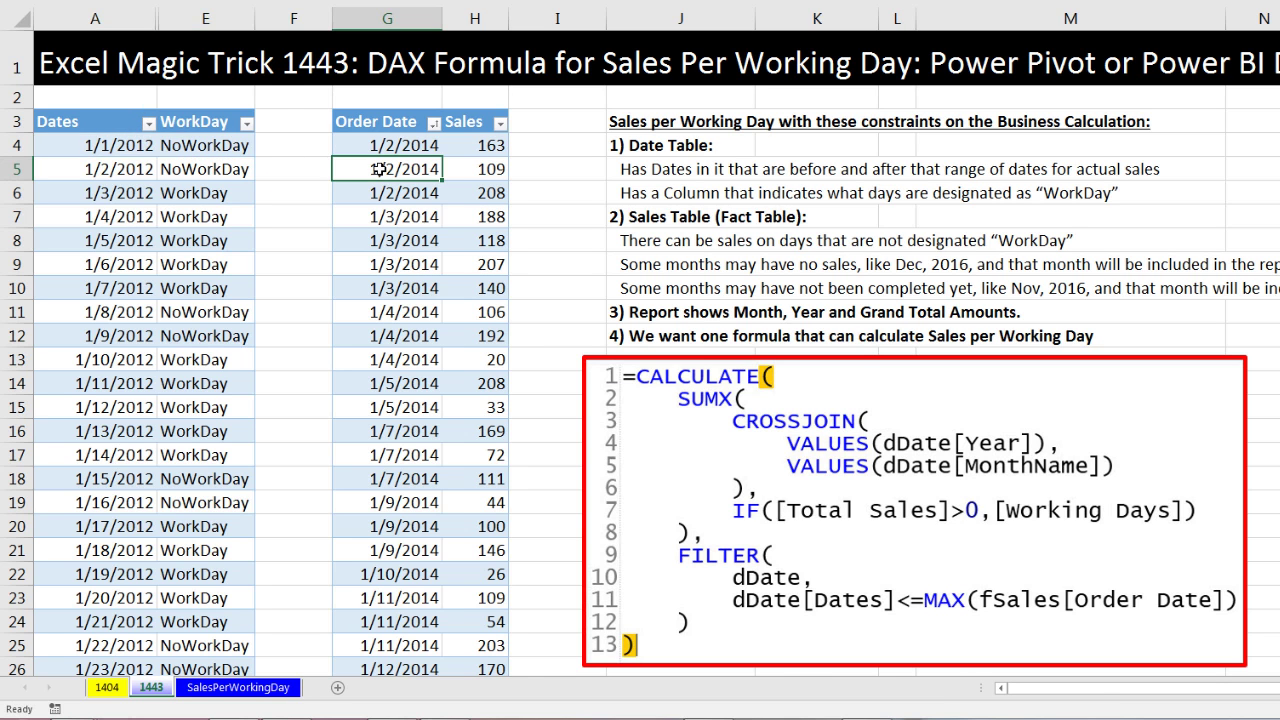
# - Check the last entries in the Order Date and Dates columns and return to the start of sheet 1443
pyautogui.hotkey('ctrl', 'Down')
pyautogui.scroll(-4, 379, 169)
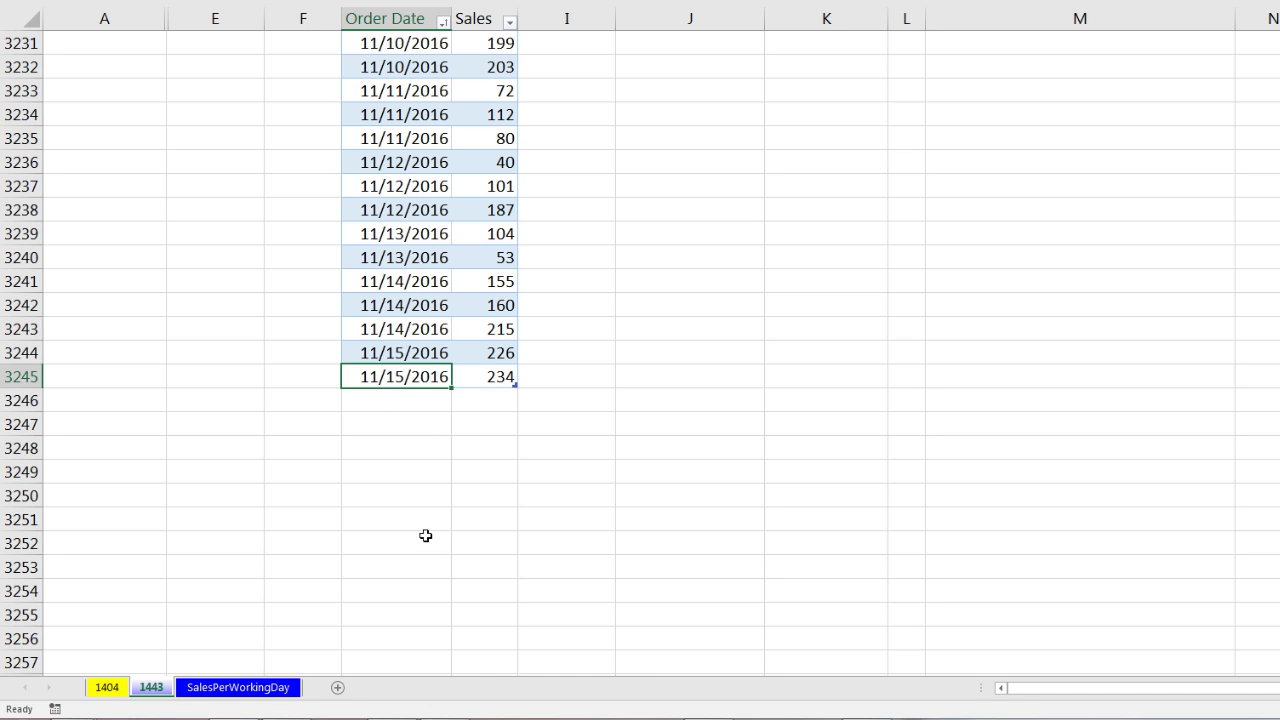
pyautogui.moveTo(154, 374); pyautogui.dragTo(124, 337)
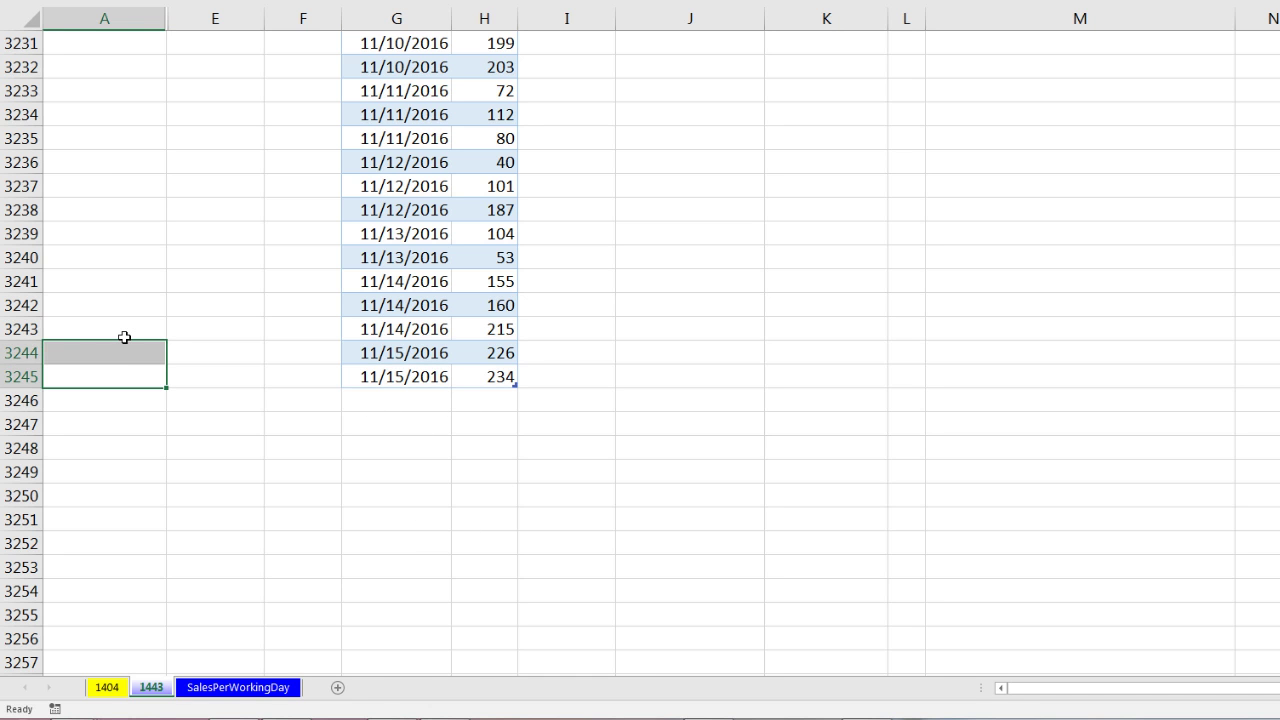
pyautogui.hotkey('ctrl', 'Up')
pyautogui.scroll(6, 120, 311)
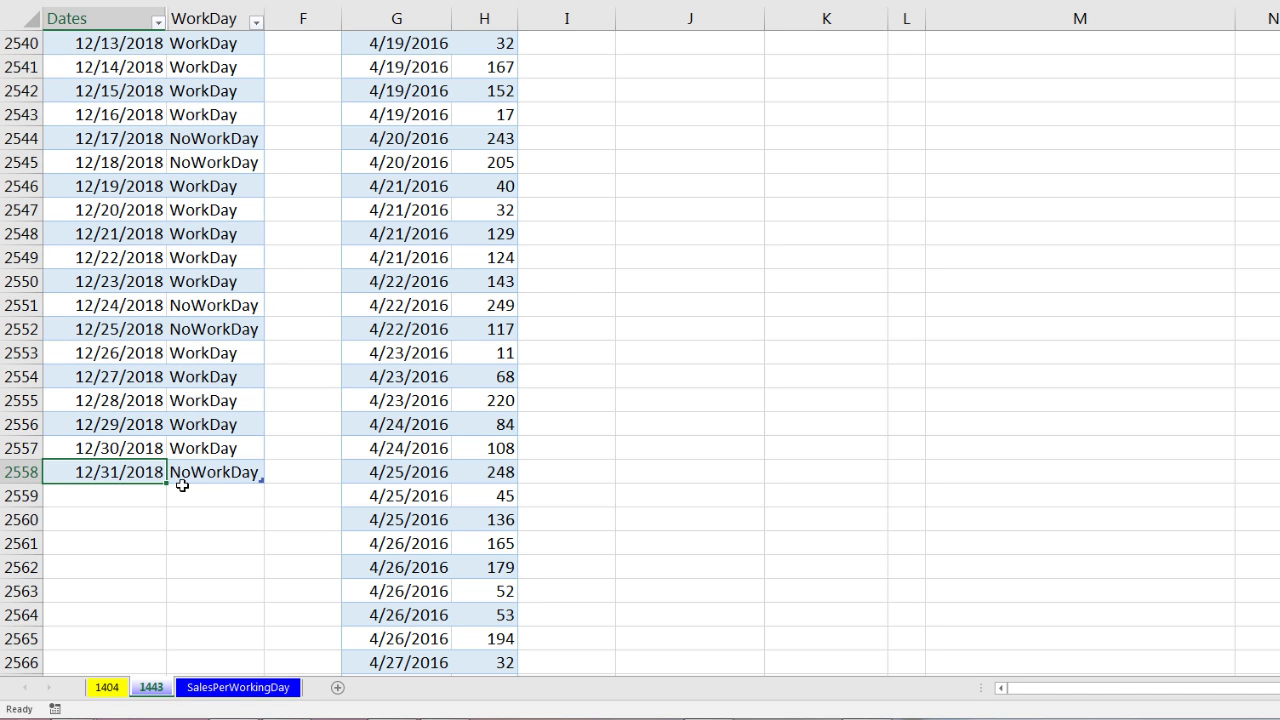
pyautogui.hotkey('ctrl', 'Home')
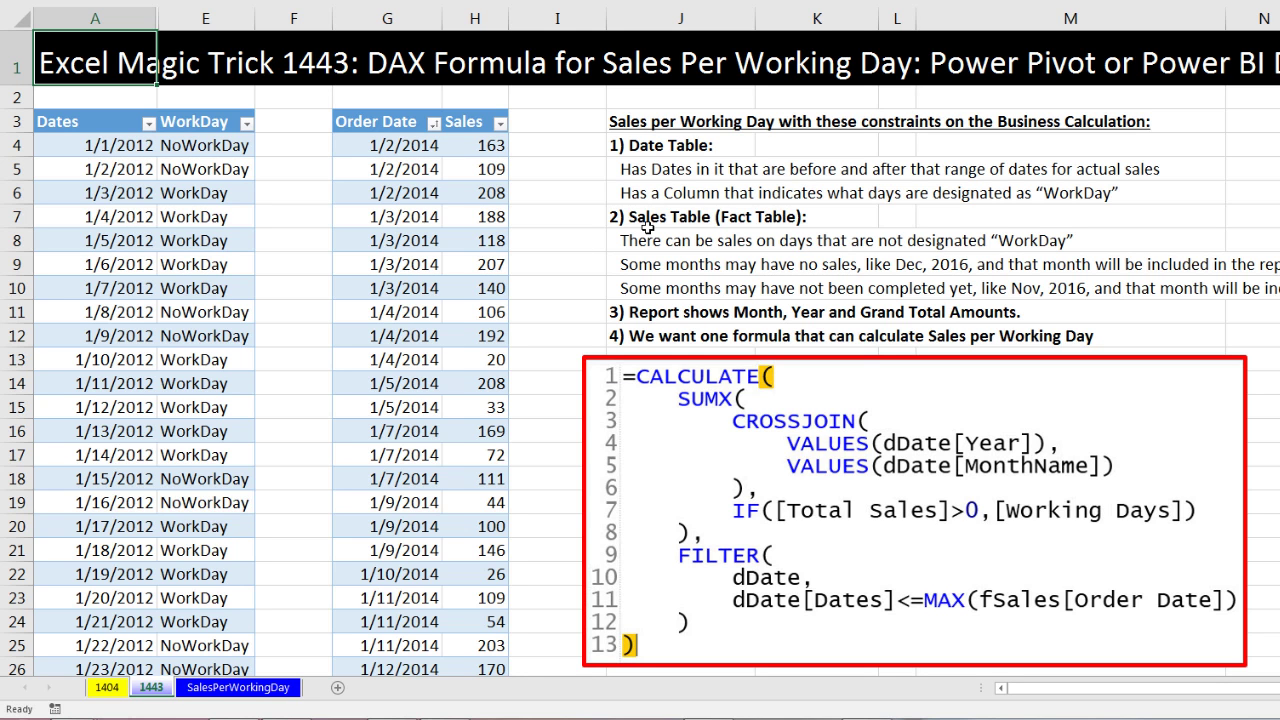
# - Compare the first three sales records with the second row of the date table
pyautogui.moveTo(375, 147); pyautogui.dragTo(480, 193)
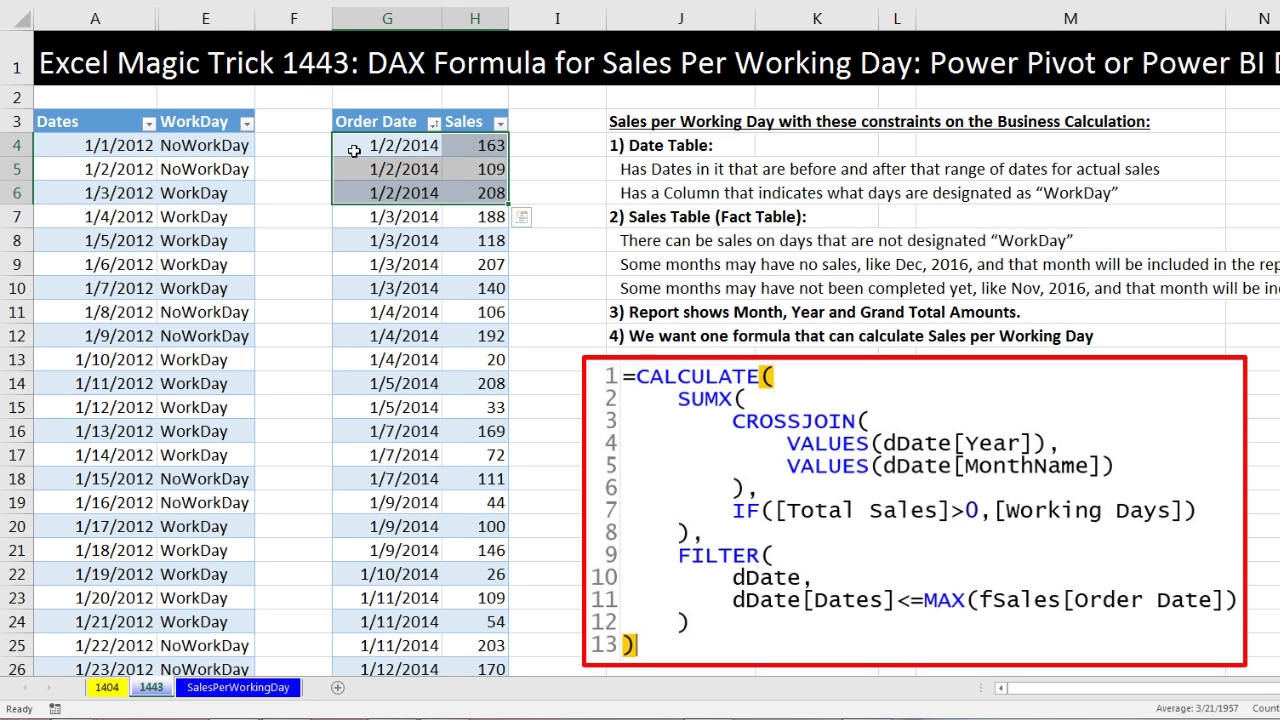
pyautogui.click(168, 169)
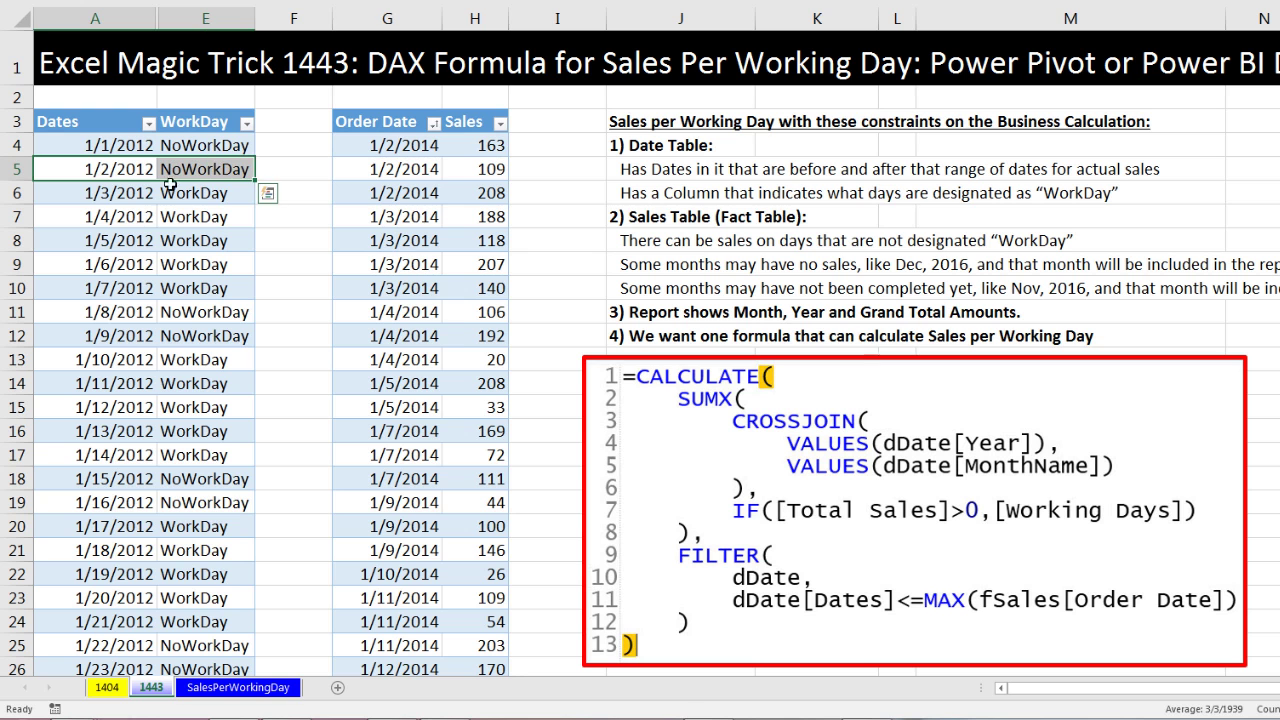
pyautogui.moveTo(397, 148); pyautogui.dragTo(480, 193)
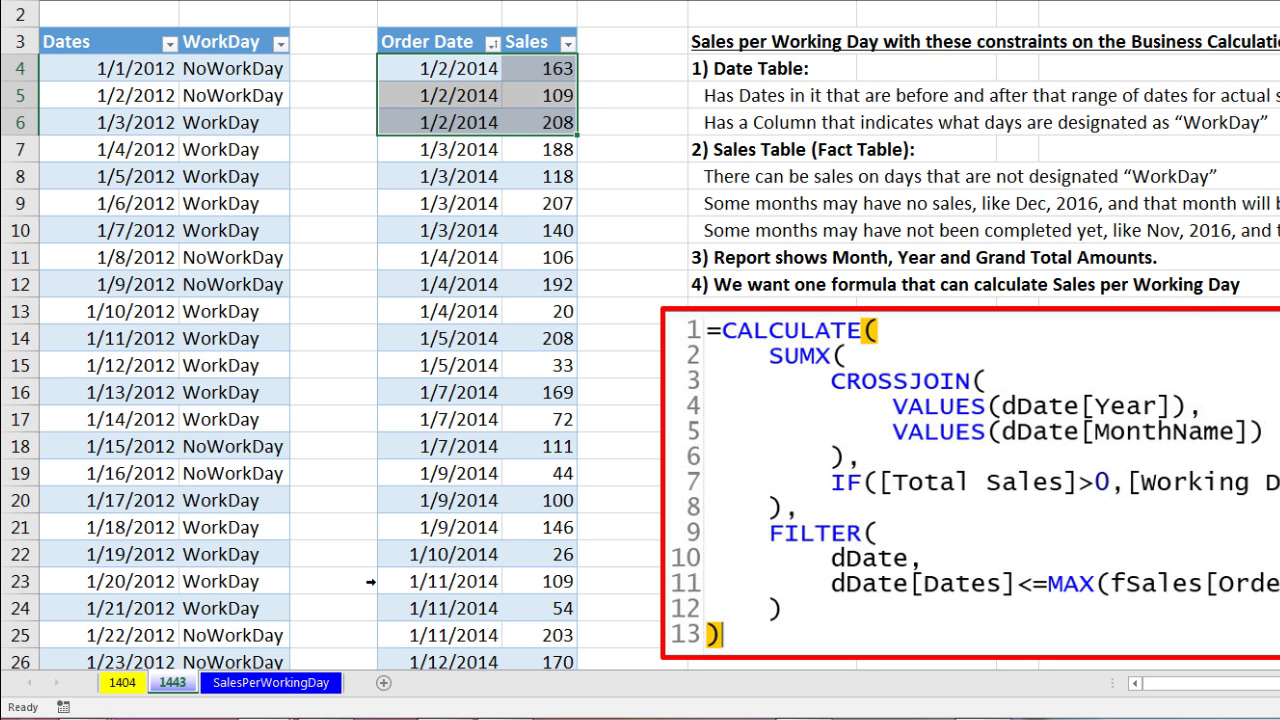
# - Review the Power Pivot data model's relationship diagram and Total Sales measure behind the SalesPerWorkingDay sheet's PivotTable
pyautogui.click(262, 690)
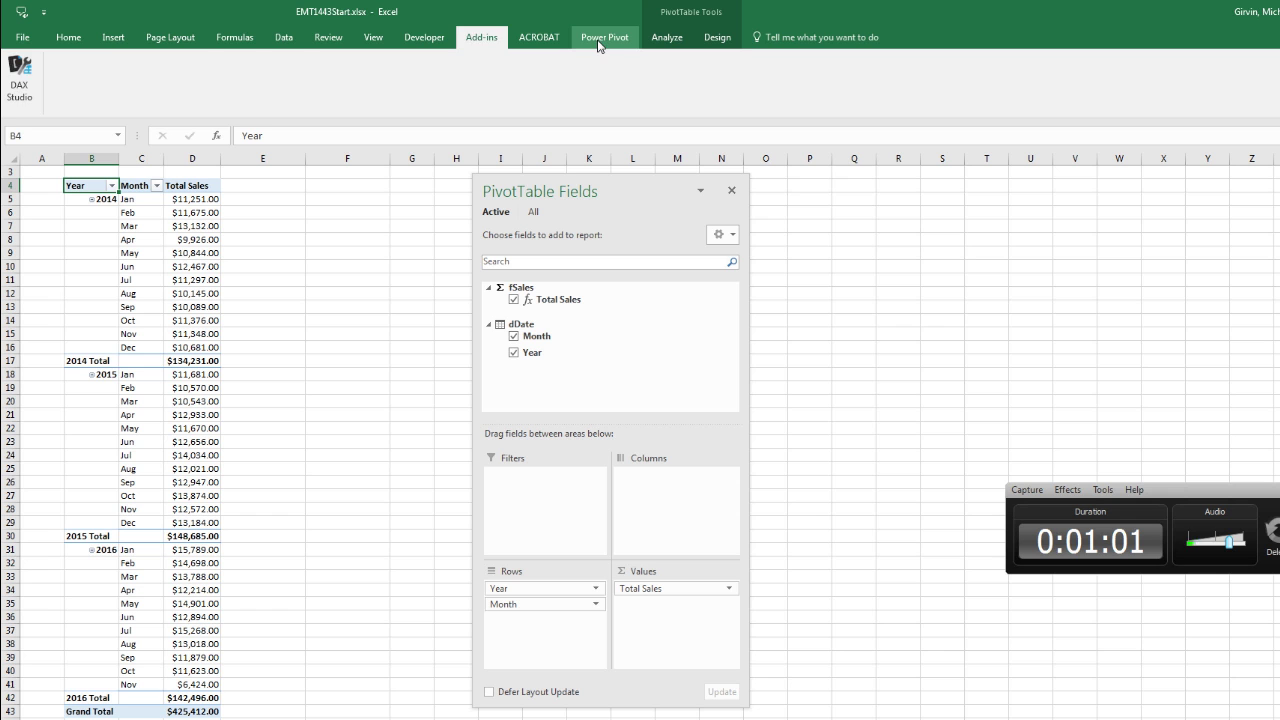
pyautogui.click(604, 37)
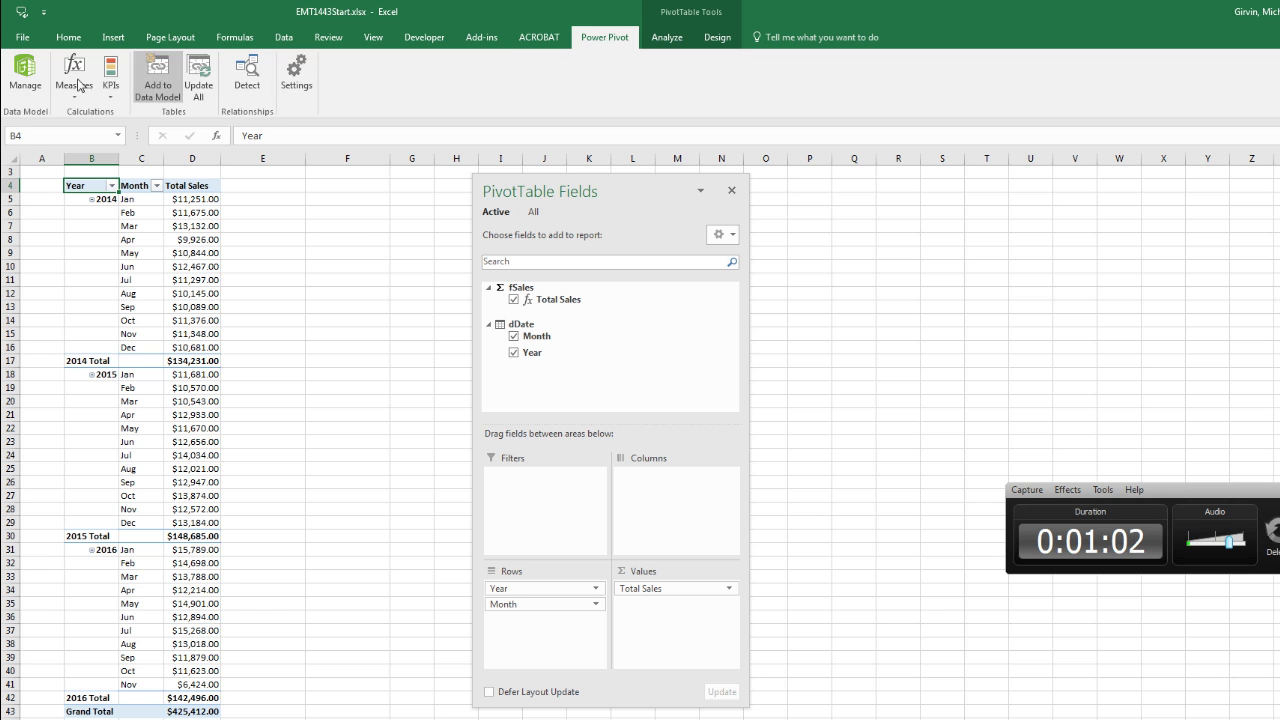
pyautogui.click(25, 75)
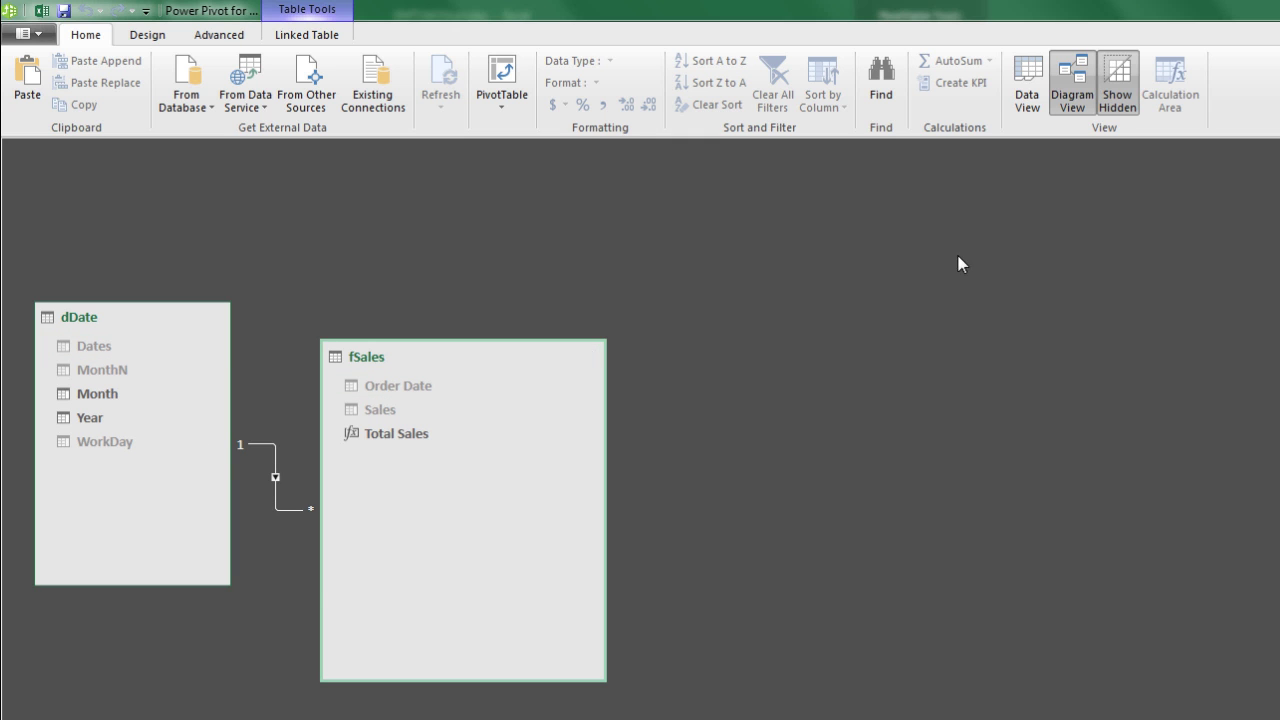
pyautogui.click(1030, 88)
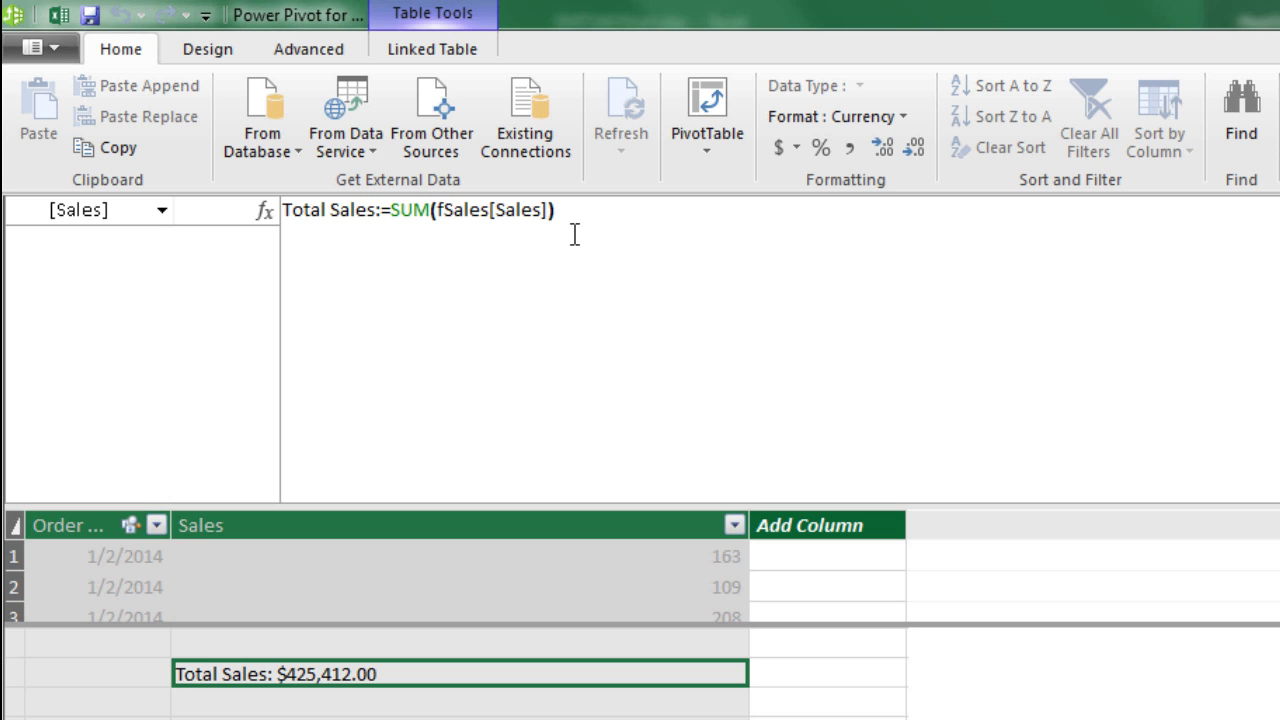
pyautogui.hotkey('alt', 'Tab')
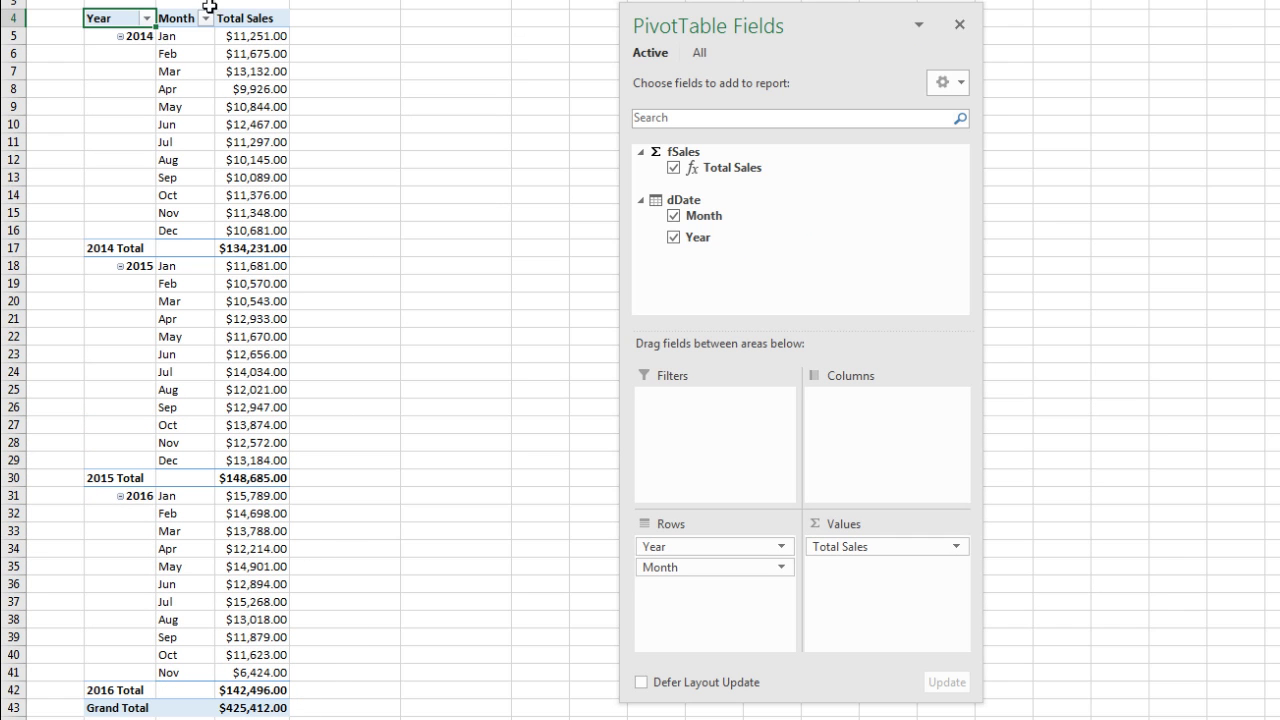
# - Examine the month, year total and grand total rows of the PivotTable that need a sales per working day amount
pyautogui.click(309, 70)
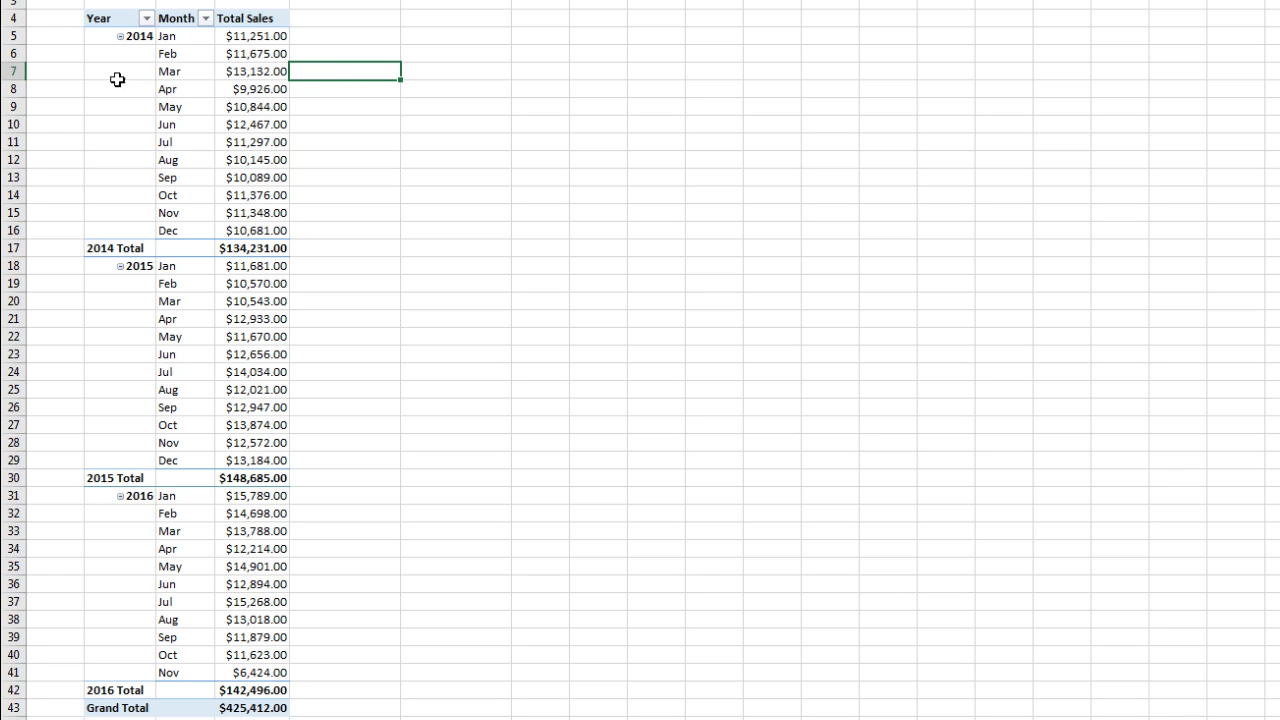
pyautogui.click(292, 271)
pyautogui.click(302, 310)
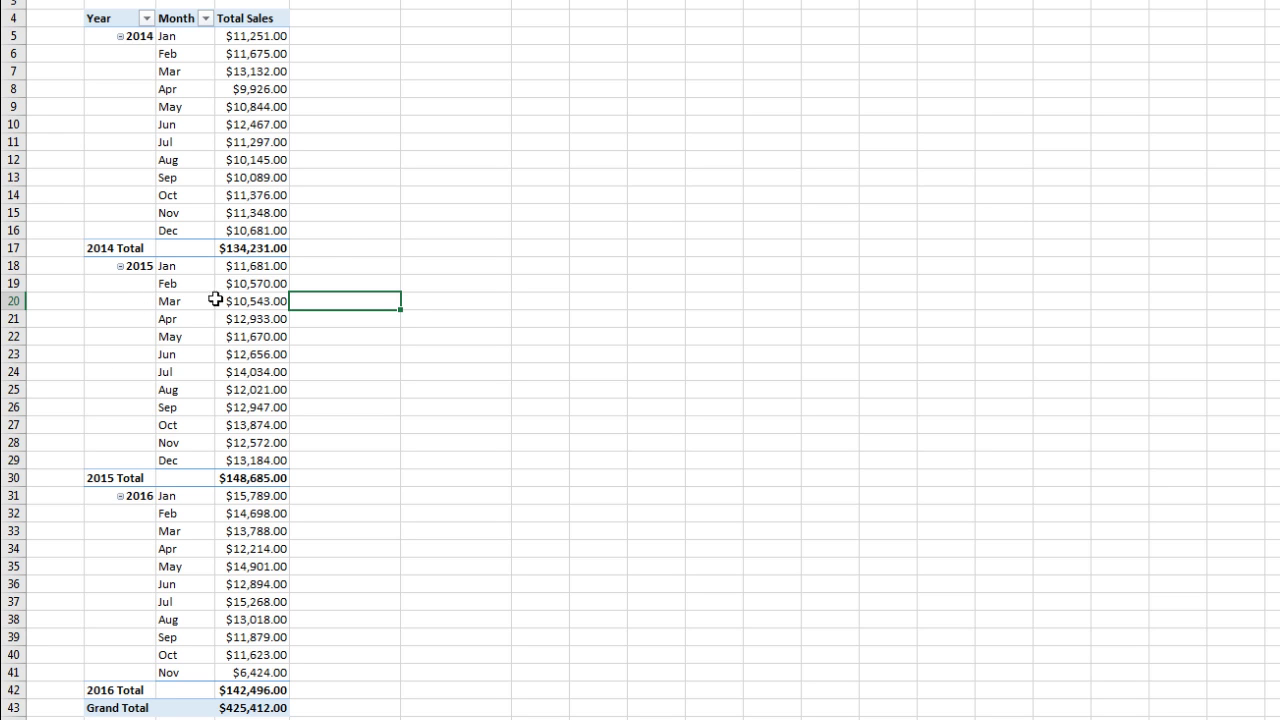
pyautogui.click(351, 247)
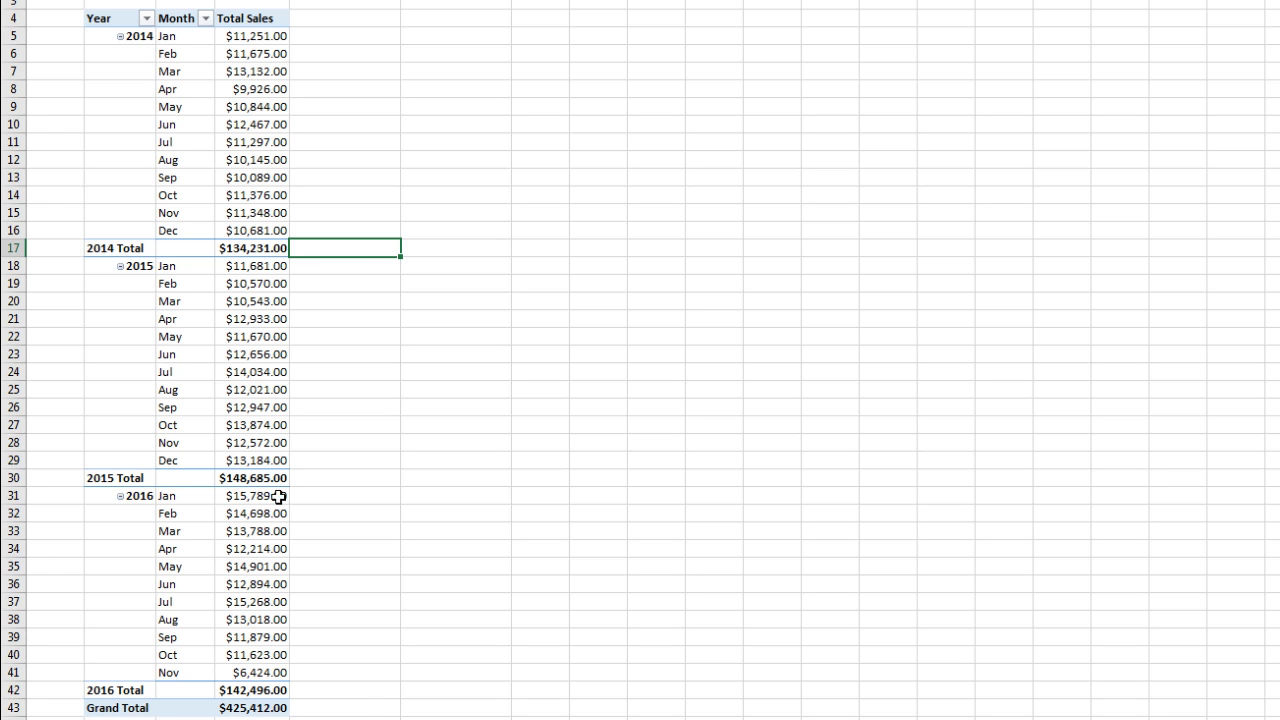
pyautogui.click(326, 708)
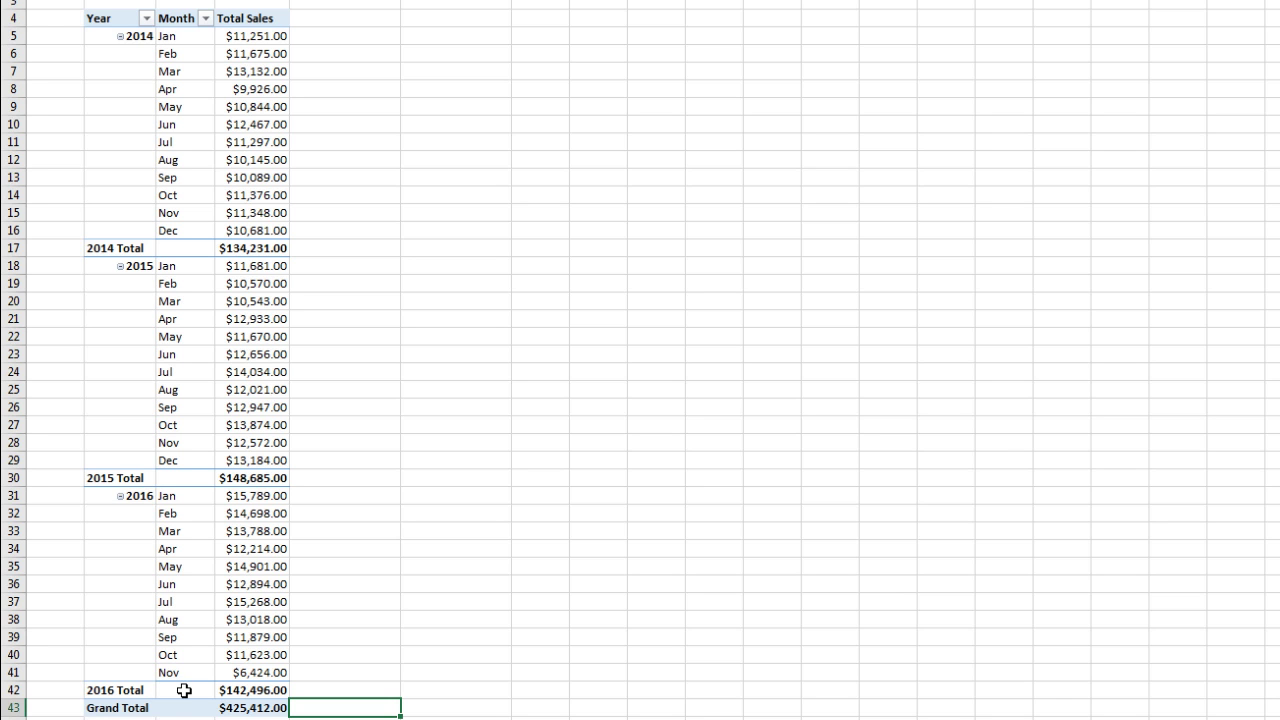
pyautogui.click(323, 72)
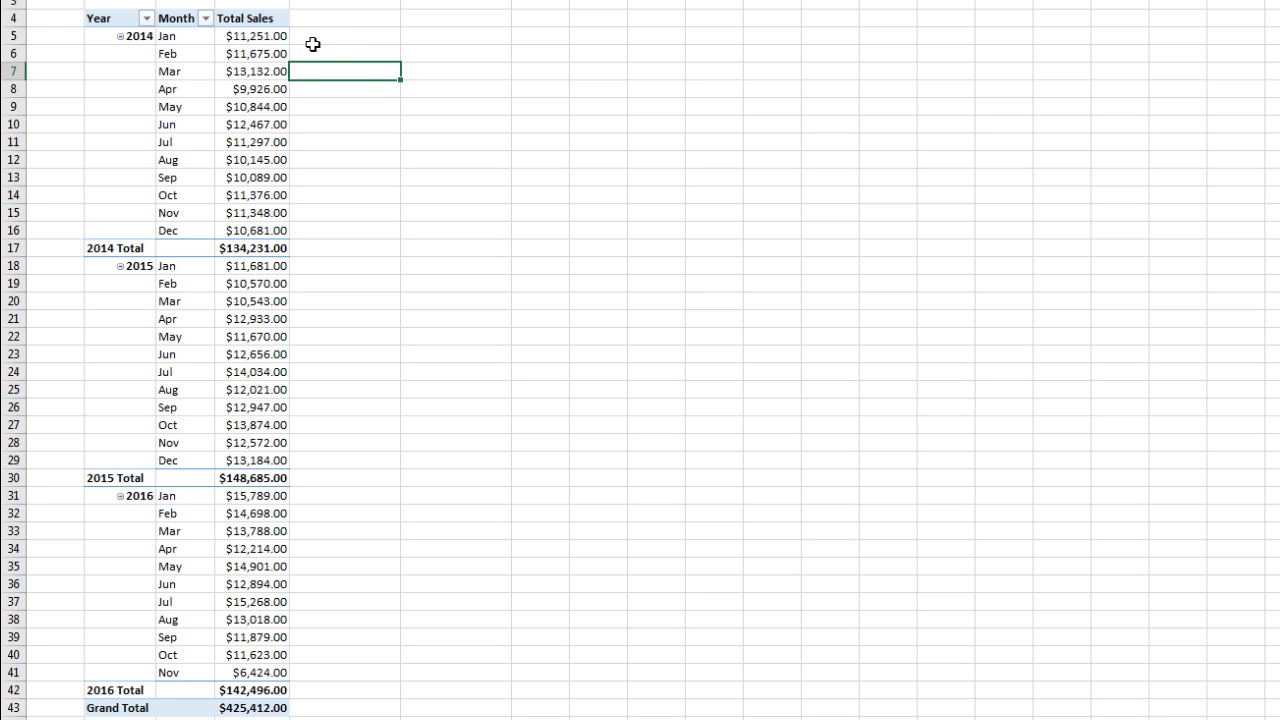
pyautogui.click(311, 38)
pyautogui.click(320, 93)
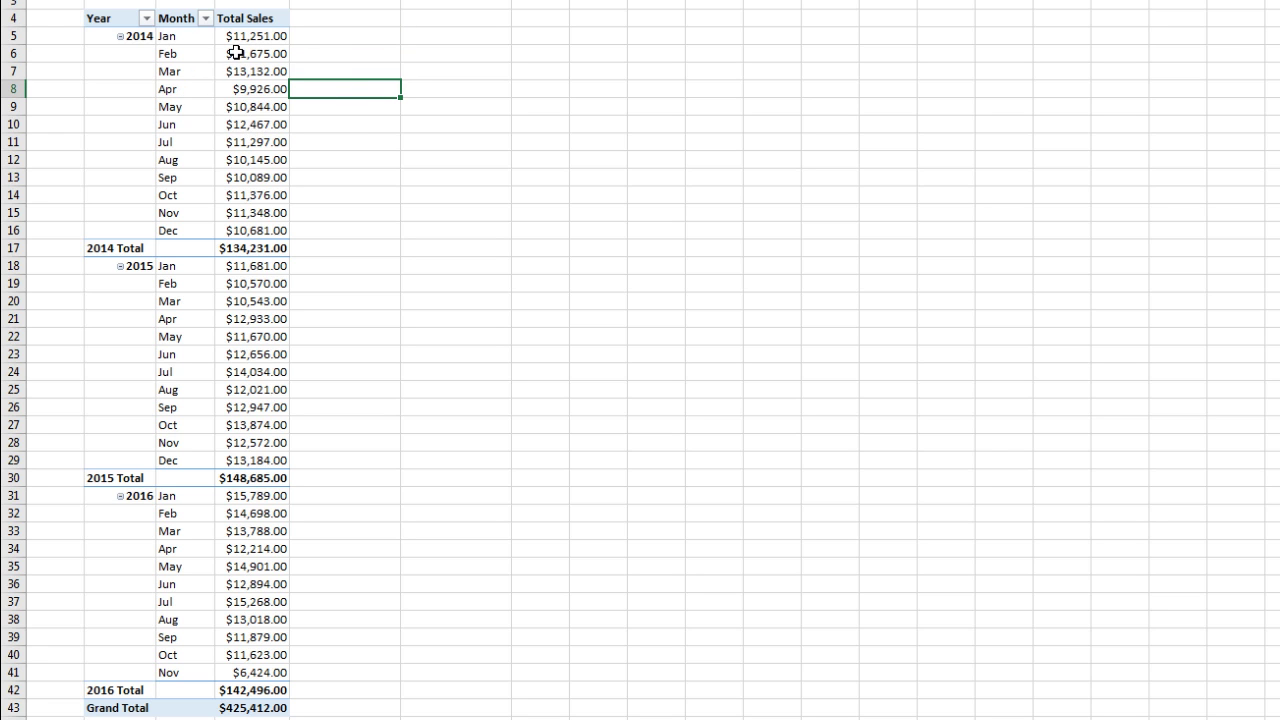
pyautogui.click(354, 250)
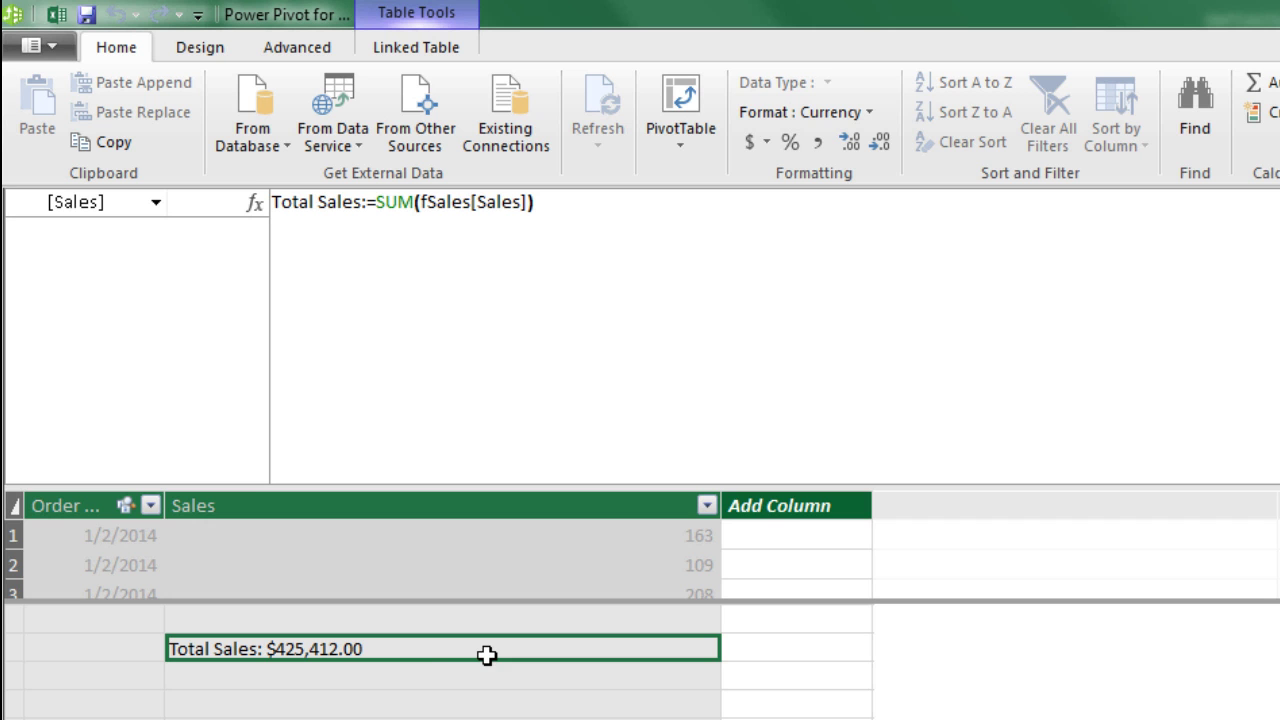
# - In Power Pivot, create the measure NumberWorkDays:=COUNTROWS(dDate) below Total Sales in the fSales calculation area
pyautogui.click(413, 676)
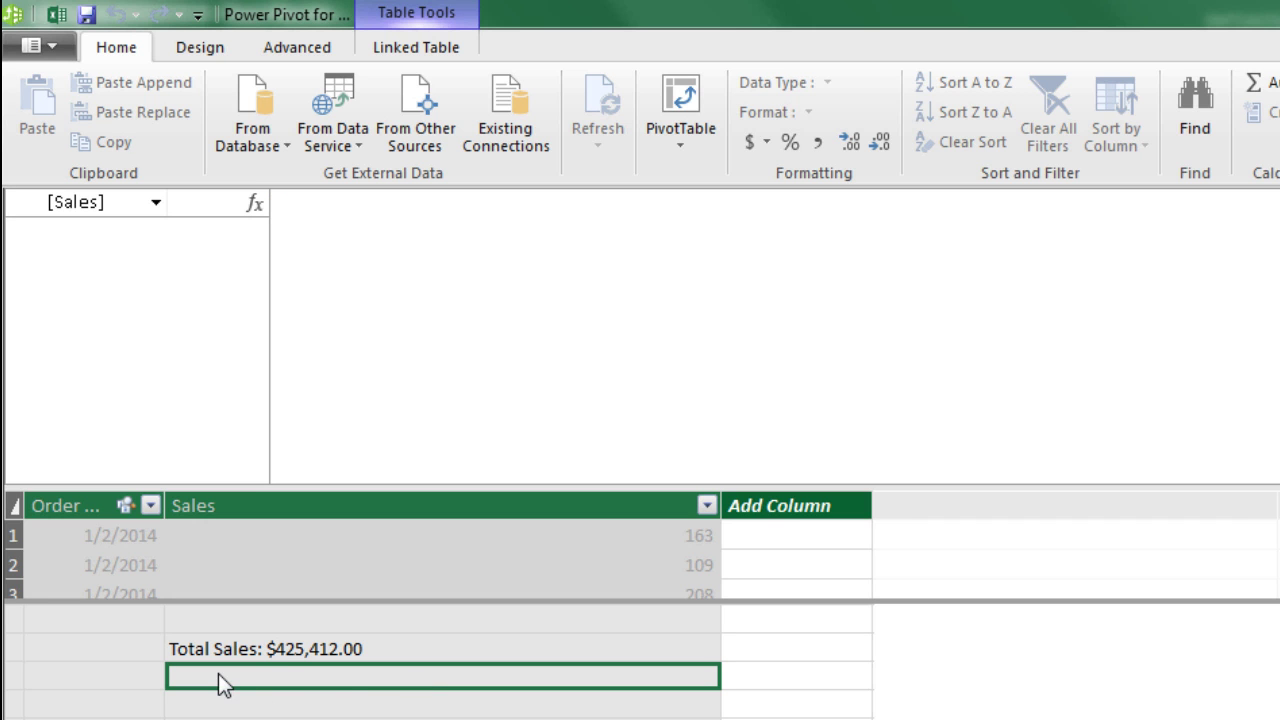
pyautogui.click(383, 226)
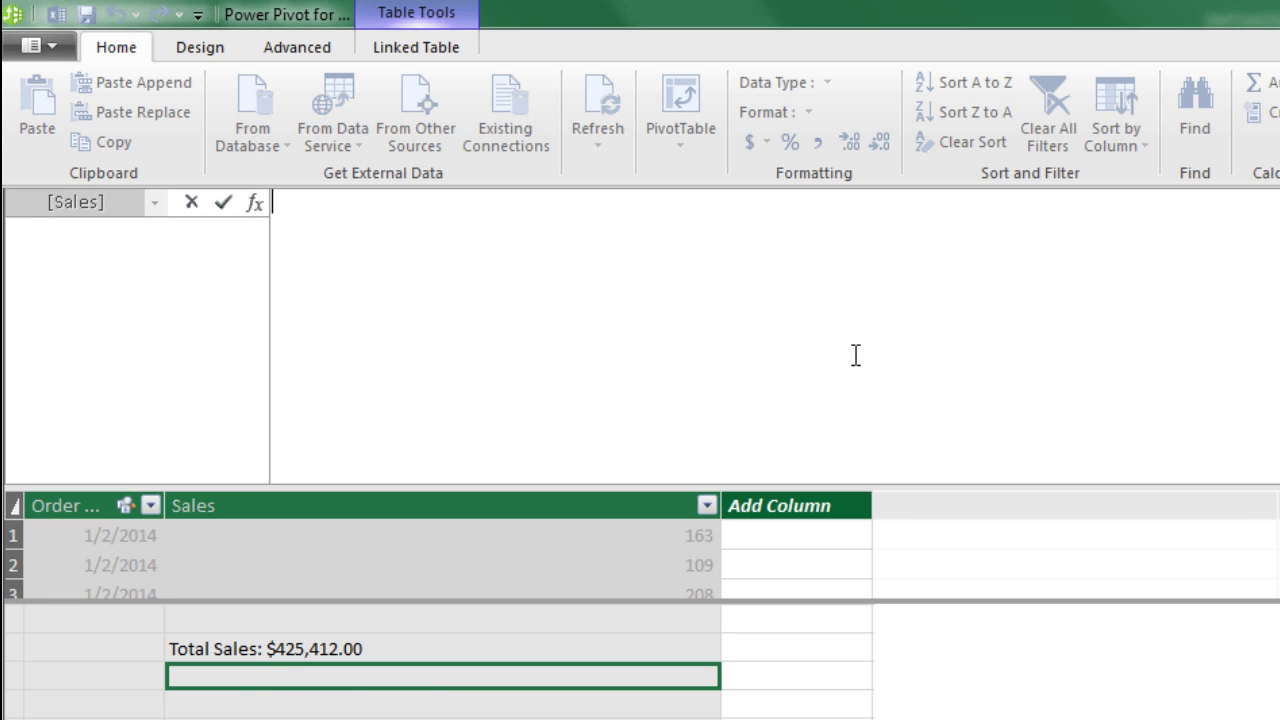
pyautogui.write('NumberWorkDays')
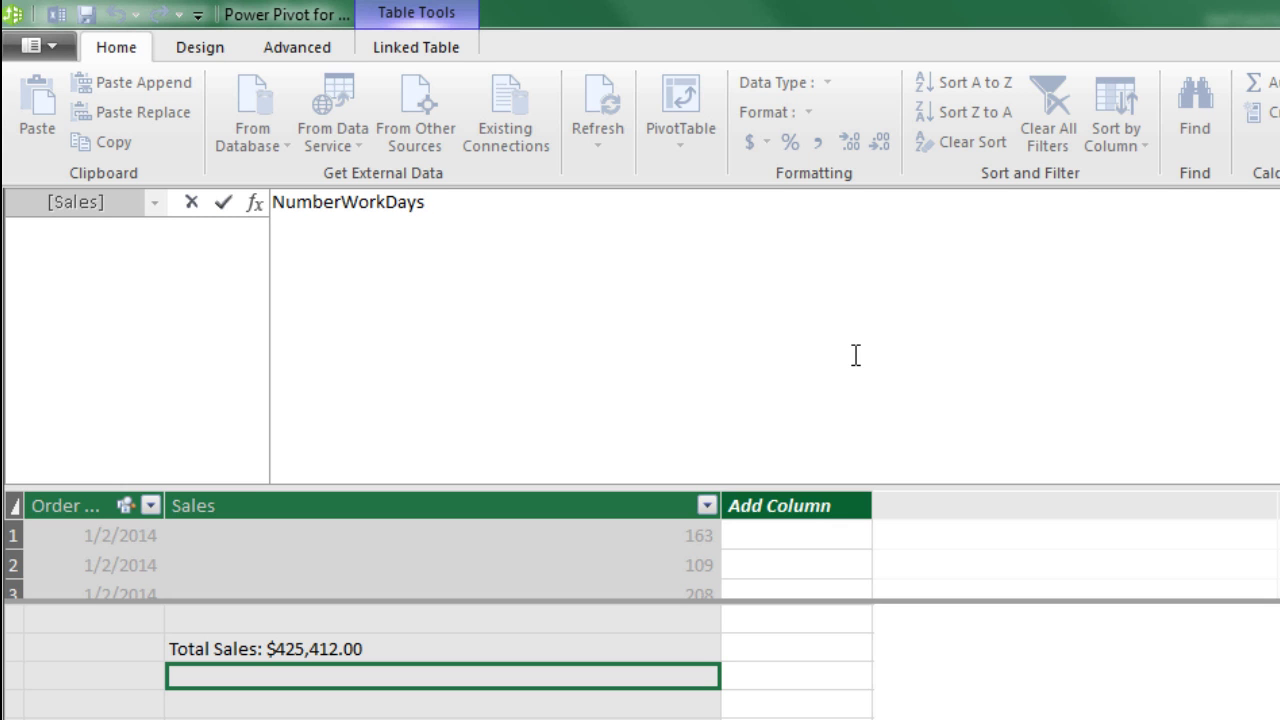
pyautogui.write(':=')
pyautogui.write('countr')
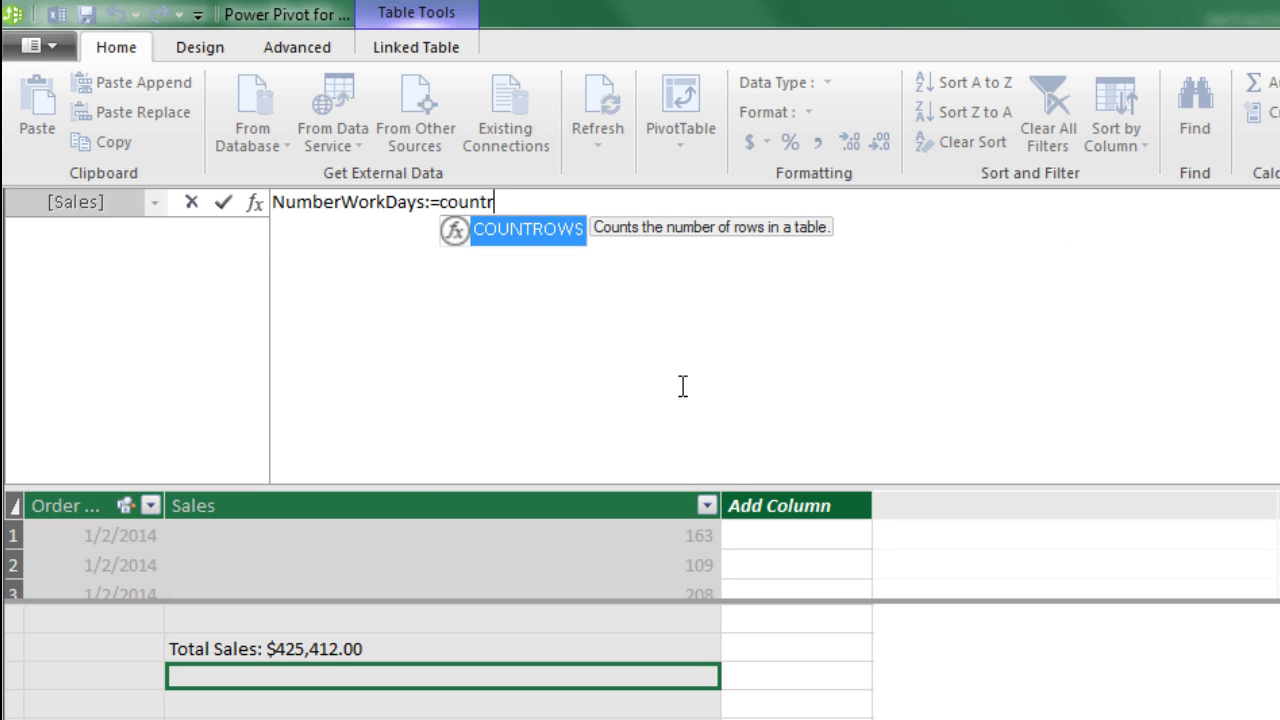
pyautogui.press('Tab')
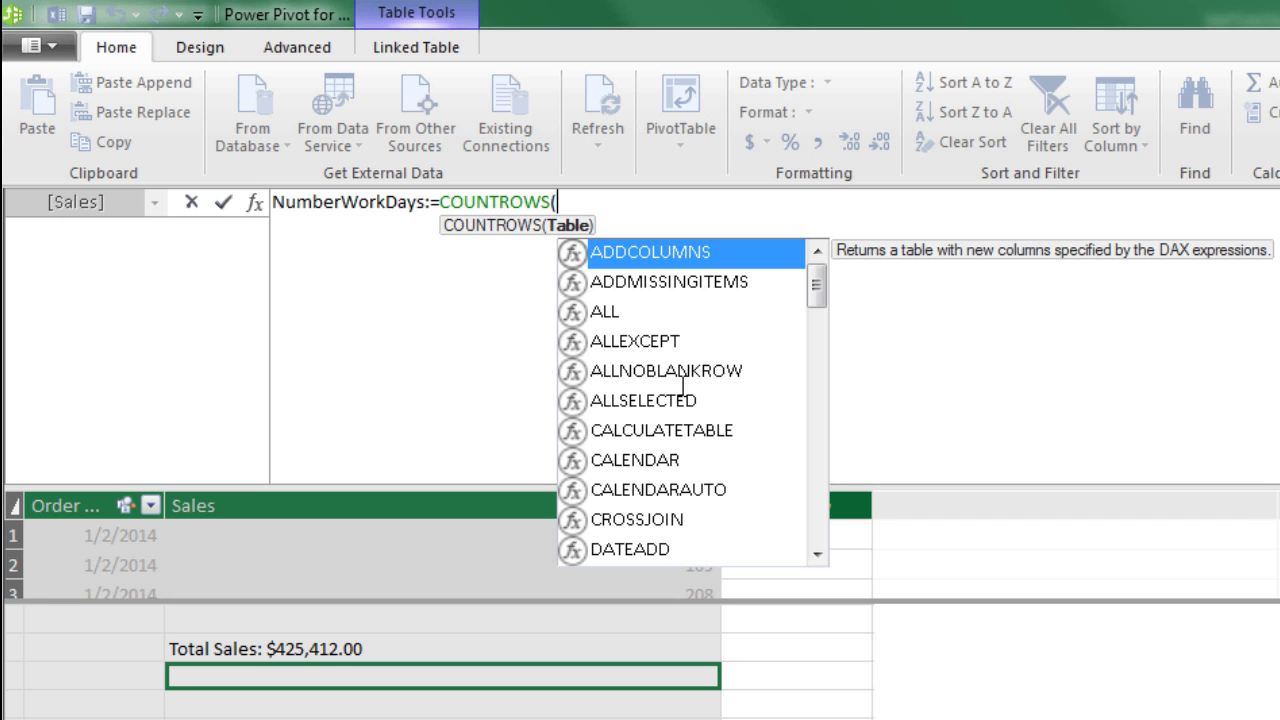
pyautogui.write('d')
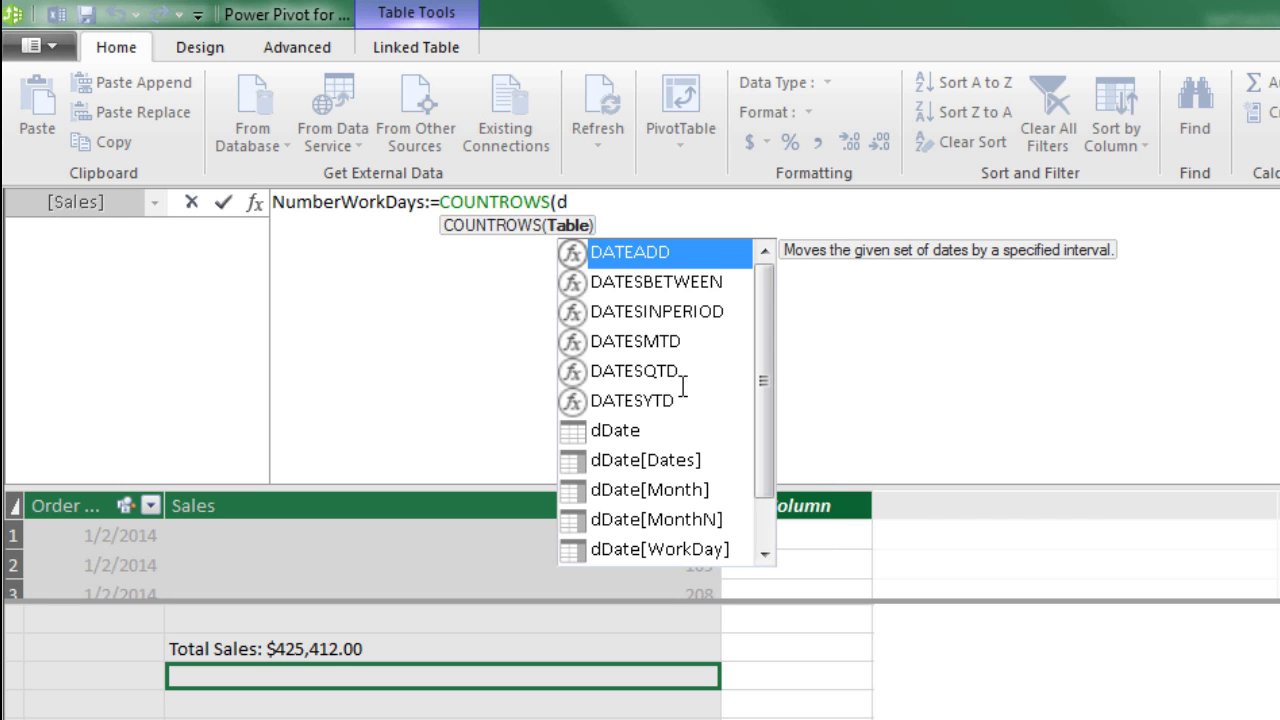
pyautogui.write('d')
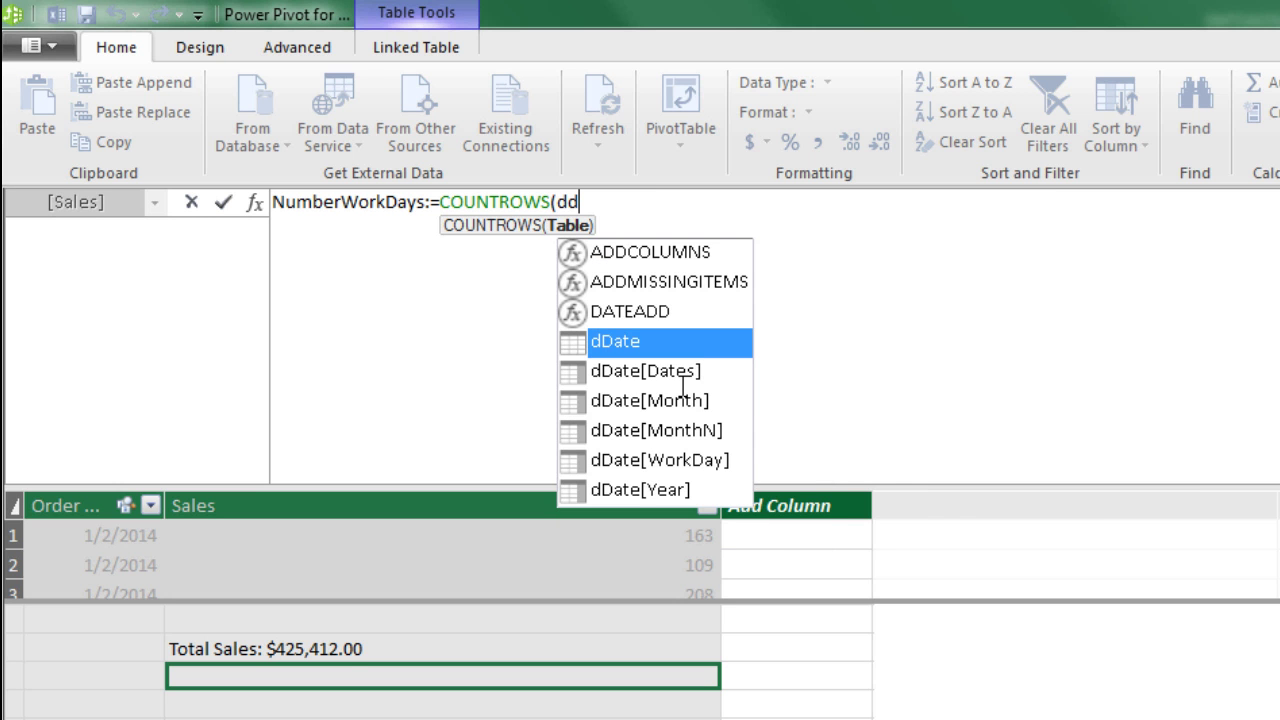
pyautogui.press('Tab')
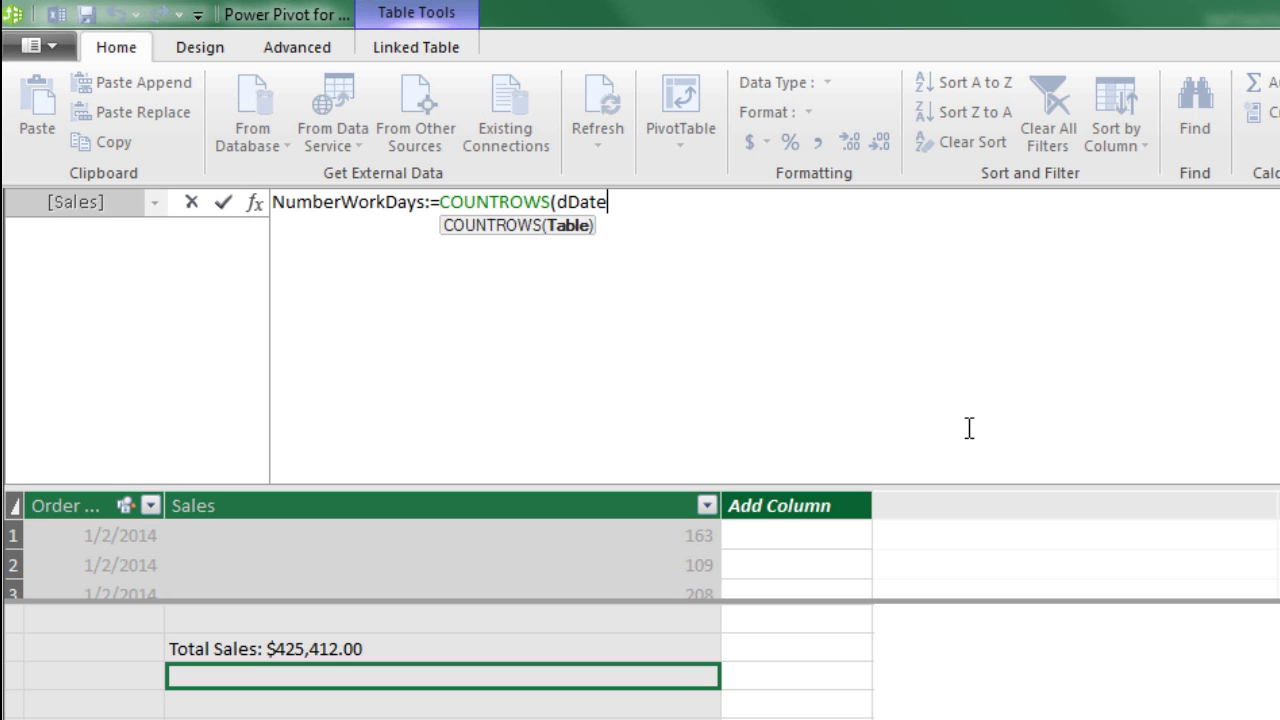
pyautogui.write(')')
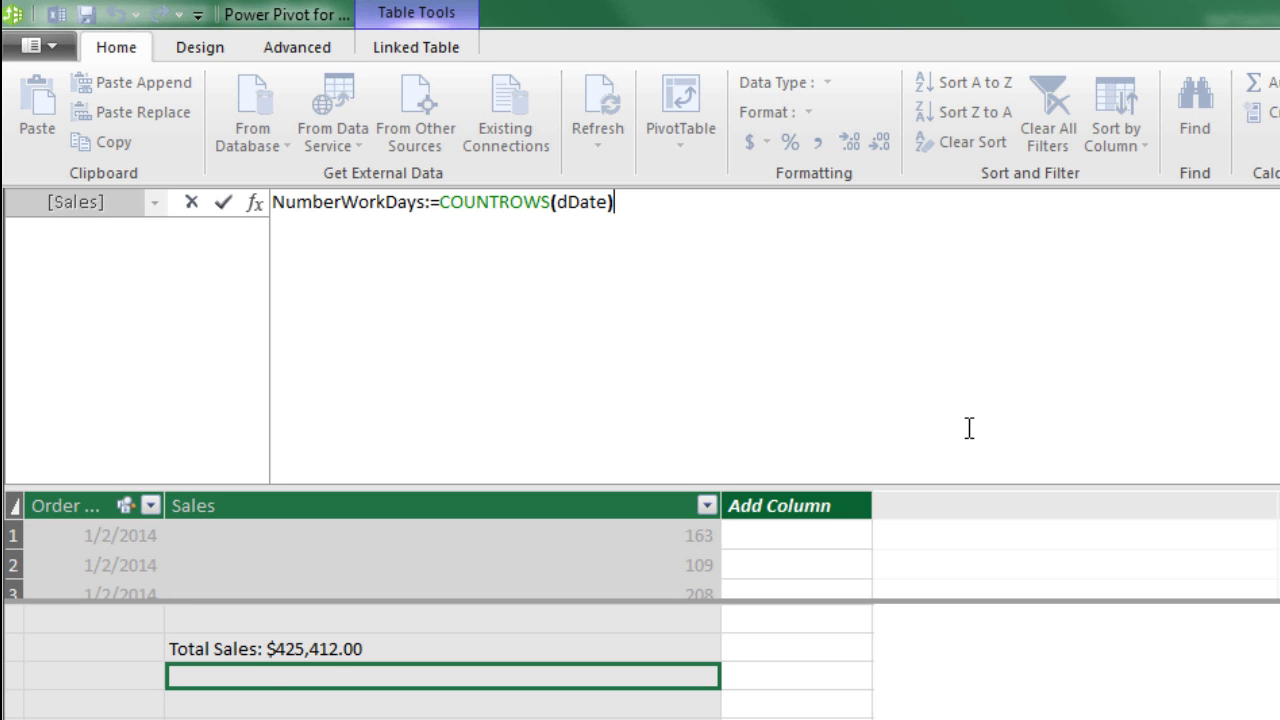
pyautogui.press('Return')
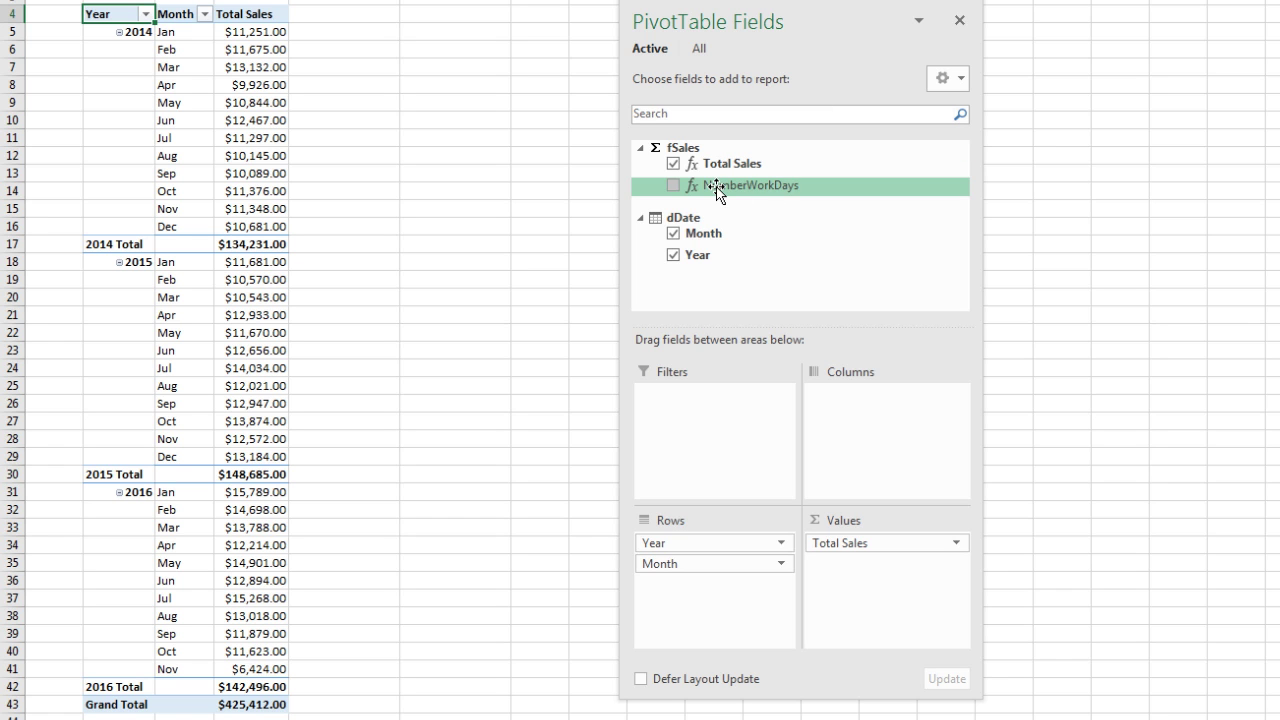
# - Add the NumberWorkDays measure to the values of the PivotTable on the SalesPerWorkingDay sheet
pyautogui.moveTo(717, 187)
pyautogui.mouseDown()
pyautogui.moveTo(833, 302)
pyautogui.moveTo(868, 580)
pyautogui.moveTo(864, 566)
pyautogui.mouseUp()
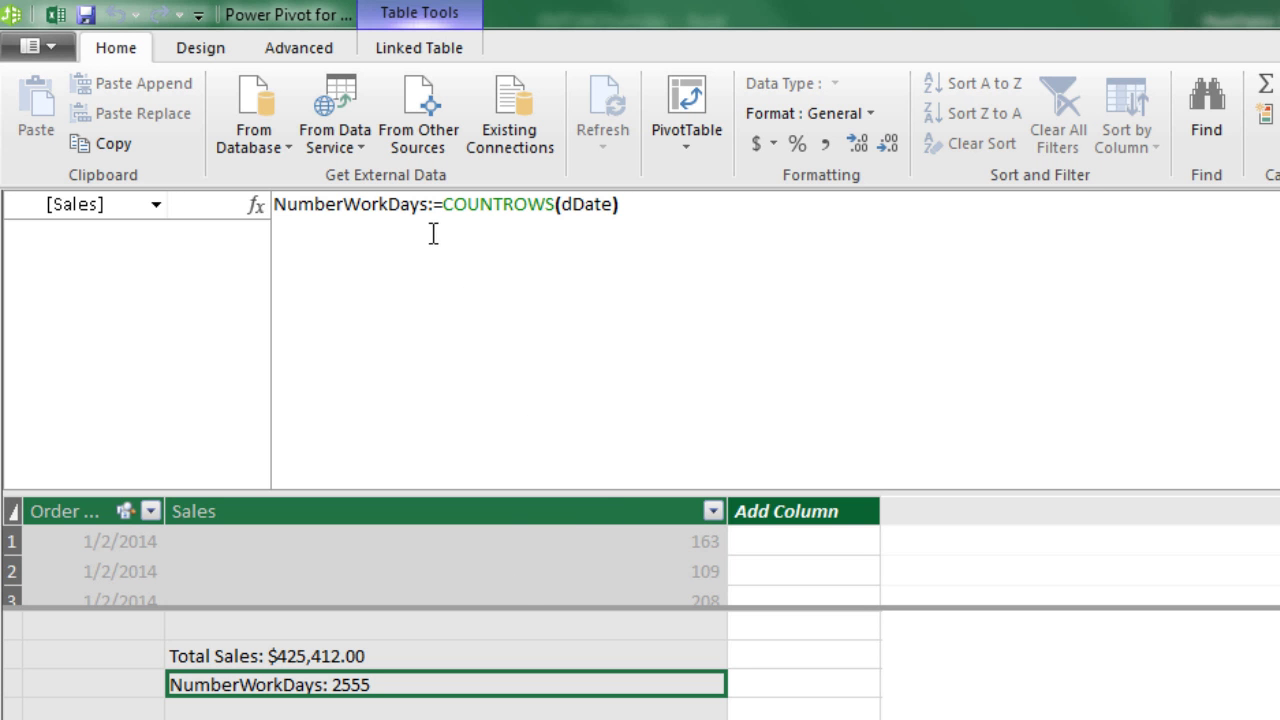
# - Wrap COUNTROWS(dDate) in the NumberWorkDays measure with the CALCULATE function
pyautogui.click(444, 203)
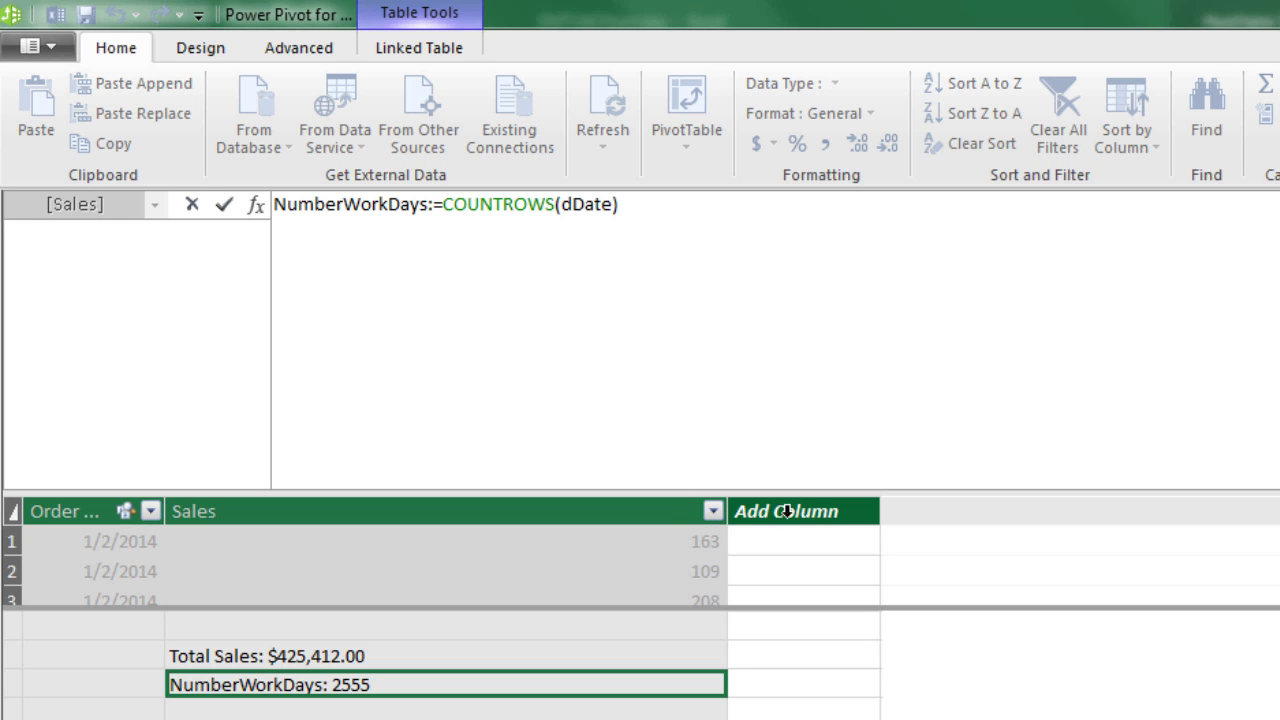
pyautogui.write('c')
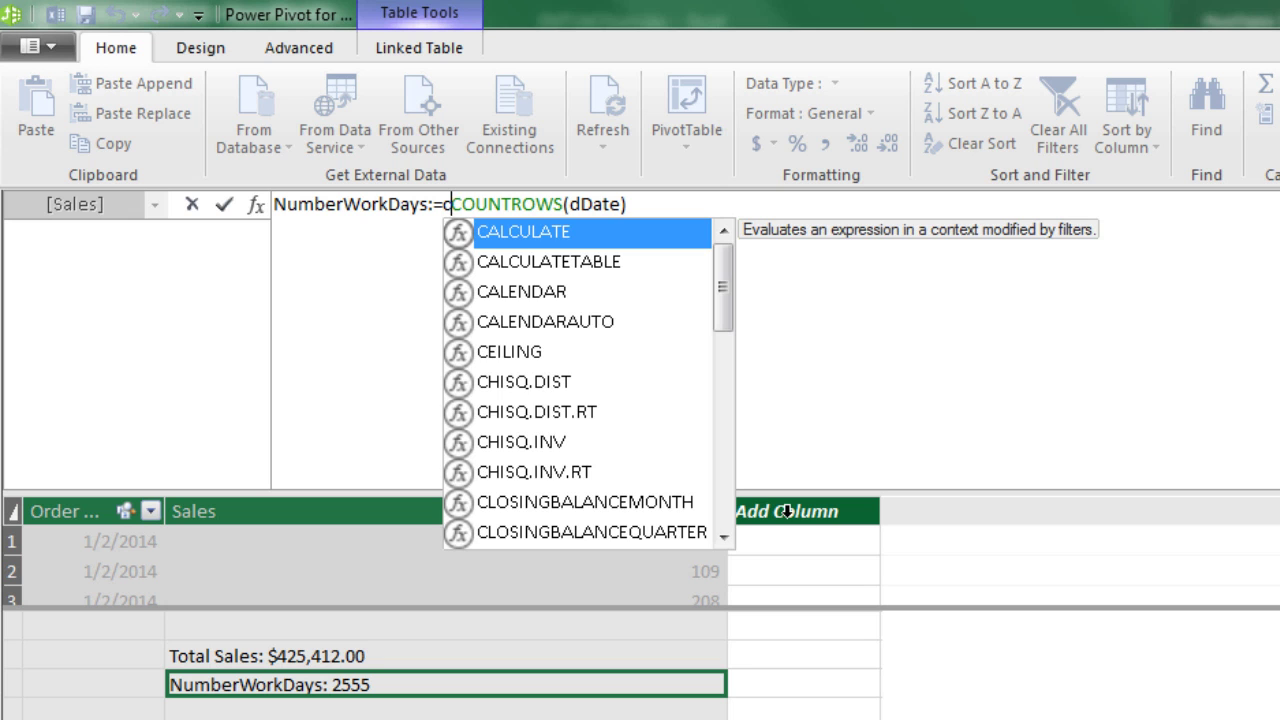
pyautogui.press('Tab')
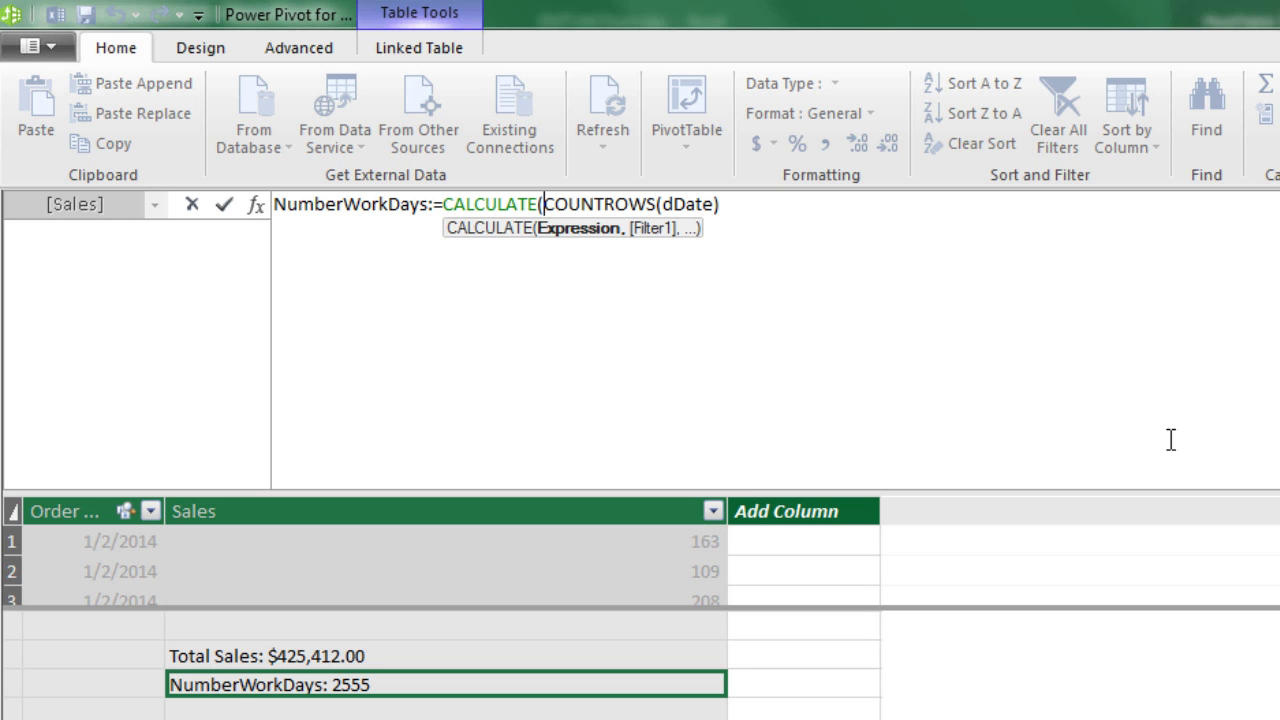
pyautogui.press('End')
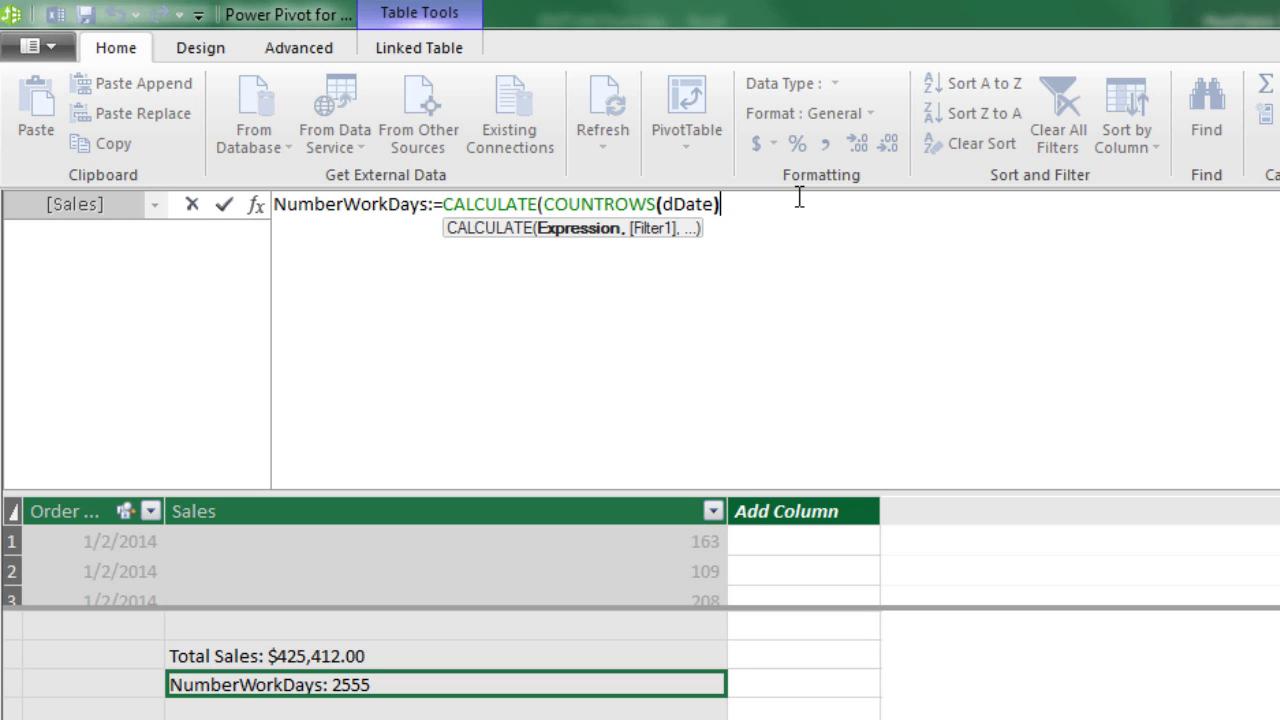
# - Add the filter dDate[WorkDay]="WorkDay" to the CALCULATE formula and commit the NumberWorkDays measure
pyautogui.write(',')
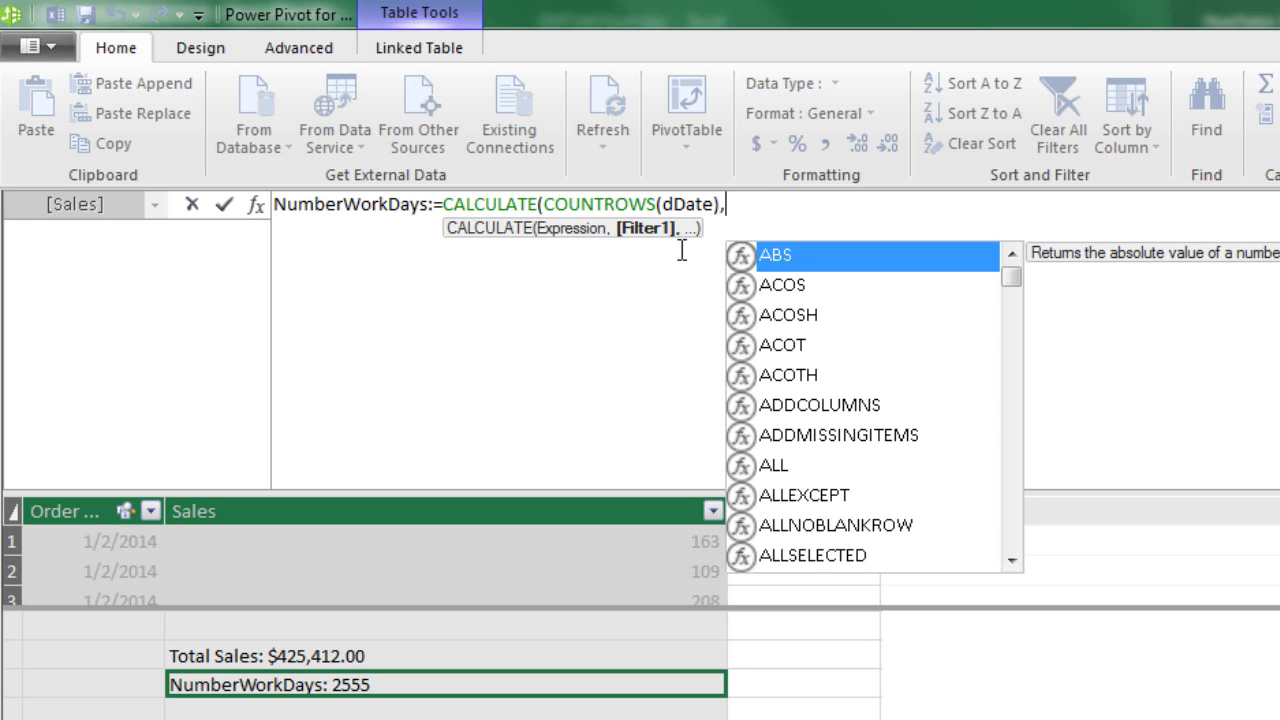
pyautogui.write('dd')
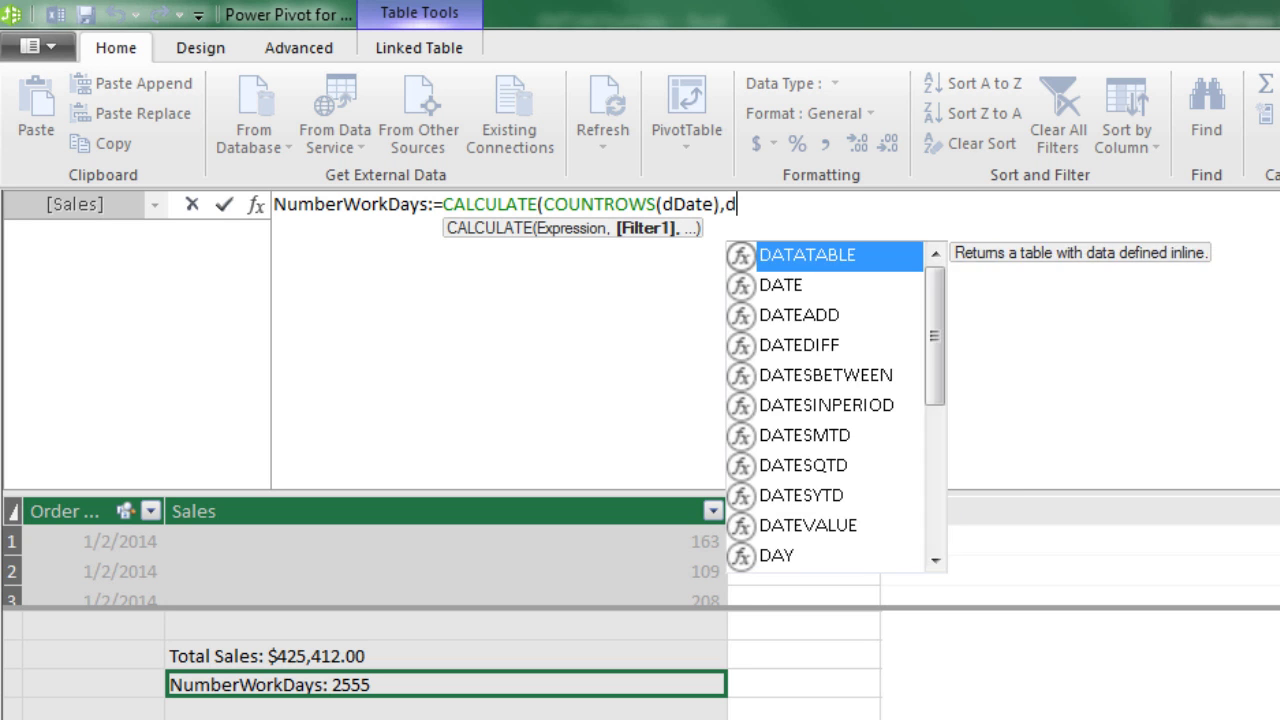
pyautogui.press('Down')
pyautogui.press('Down')
pyautogui.press('Down')
pyautogui.press('Down')
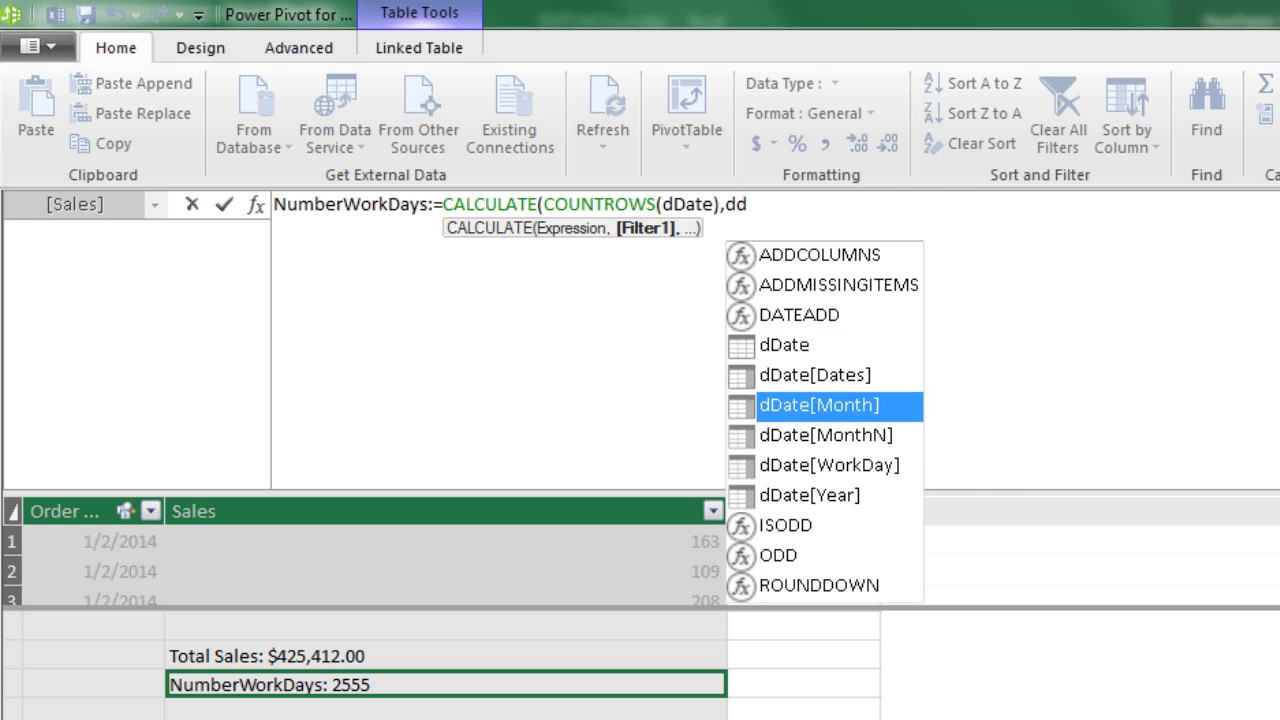
pyautogui.press('Tab')
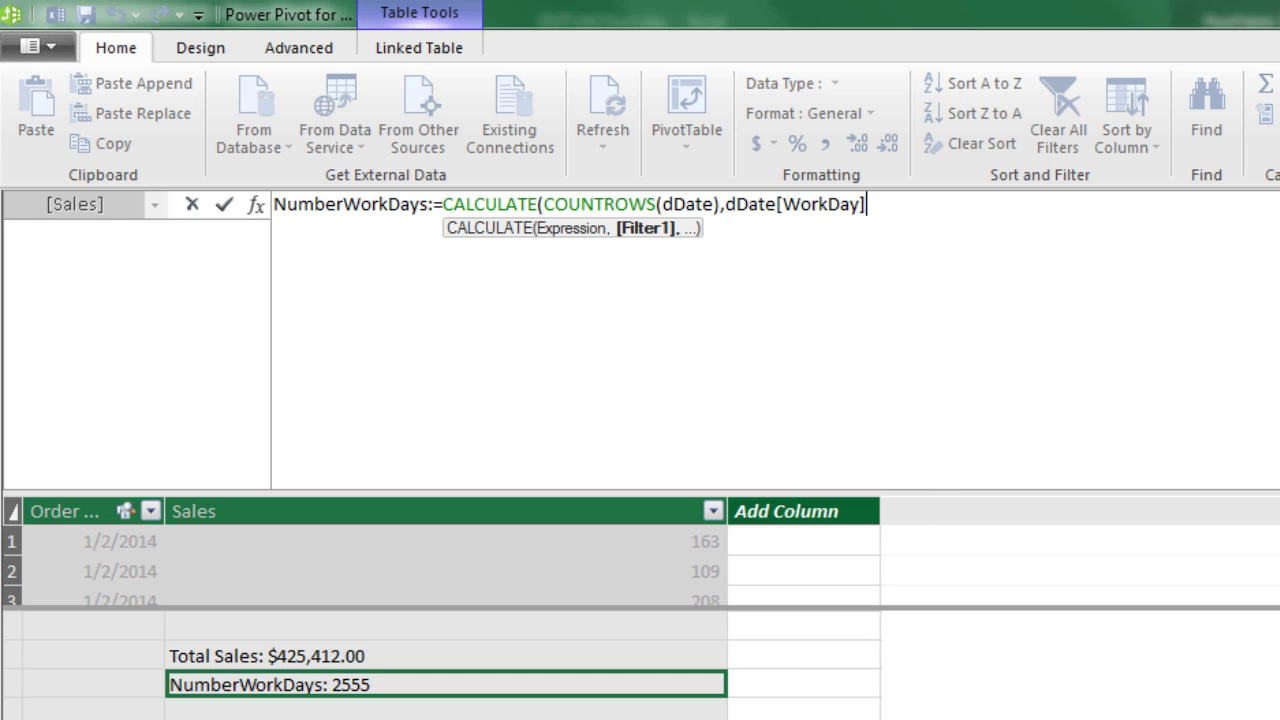
pyautogui.write('="WorkDay"')
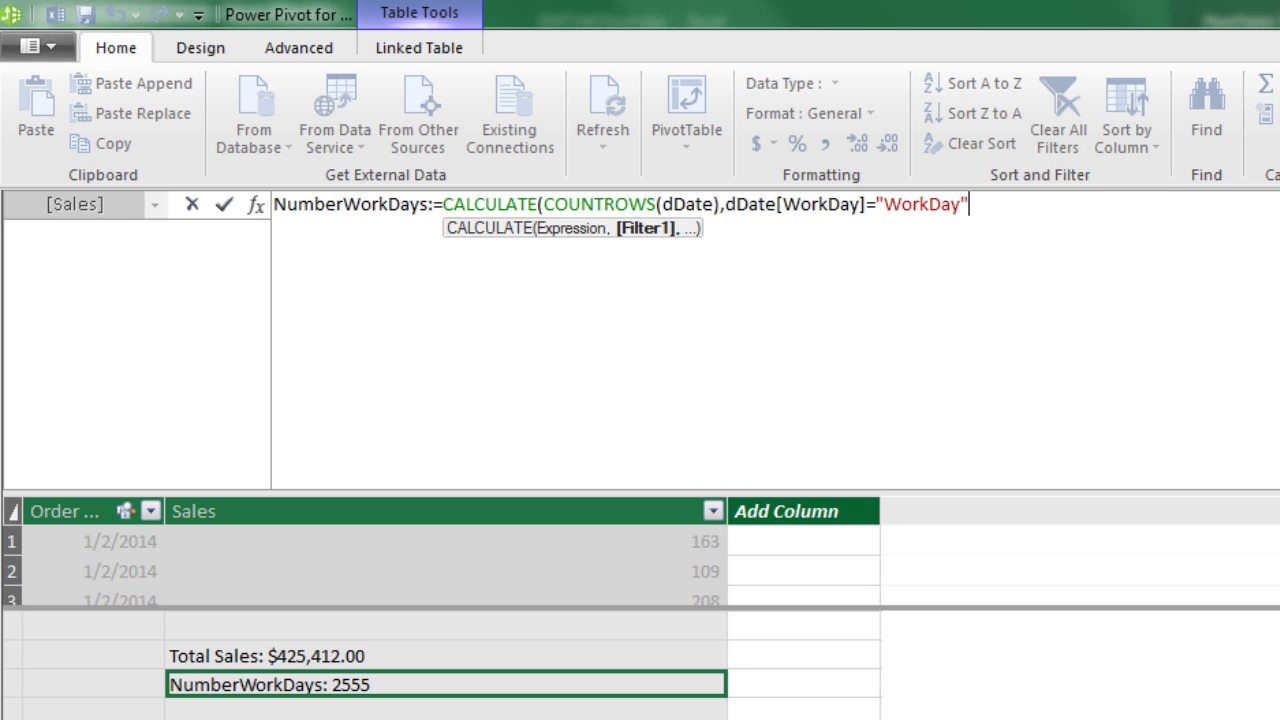
pyautogui.write(')')
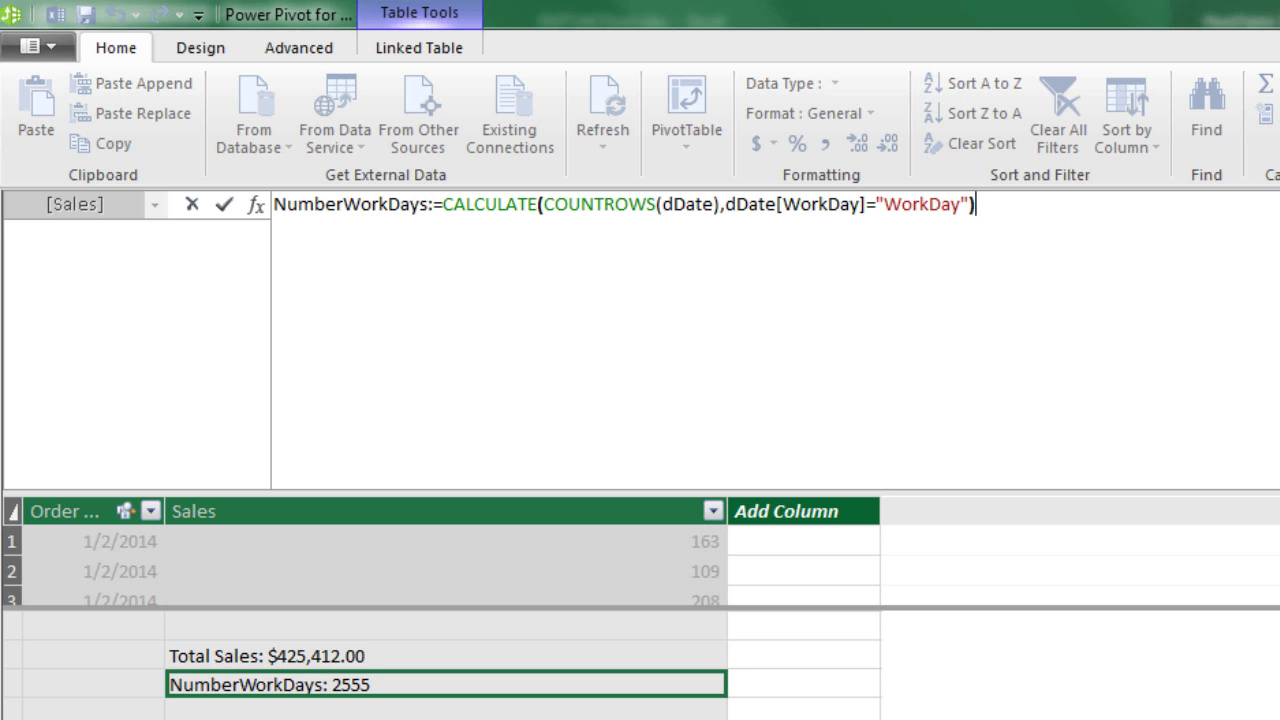
pyautogui.press('Return')
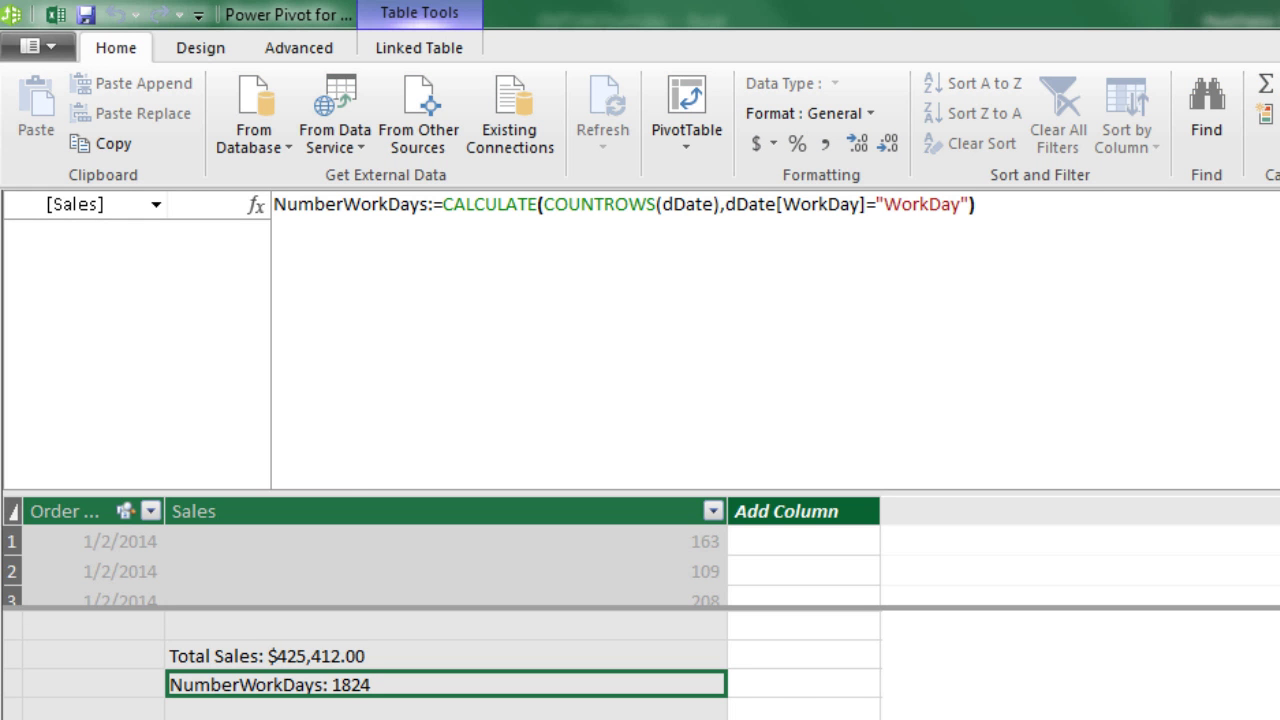
# - Switch to Excel and examine the PivotTable's NumberWorkDays values by month and year, especially the Nov and Dec 2016 rows
pyautogui.click(56, 14)
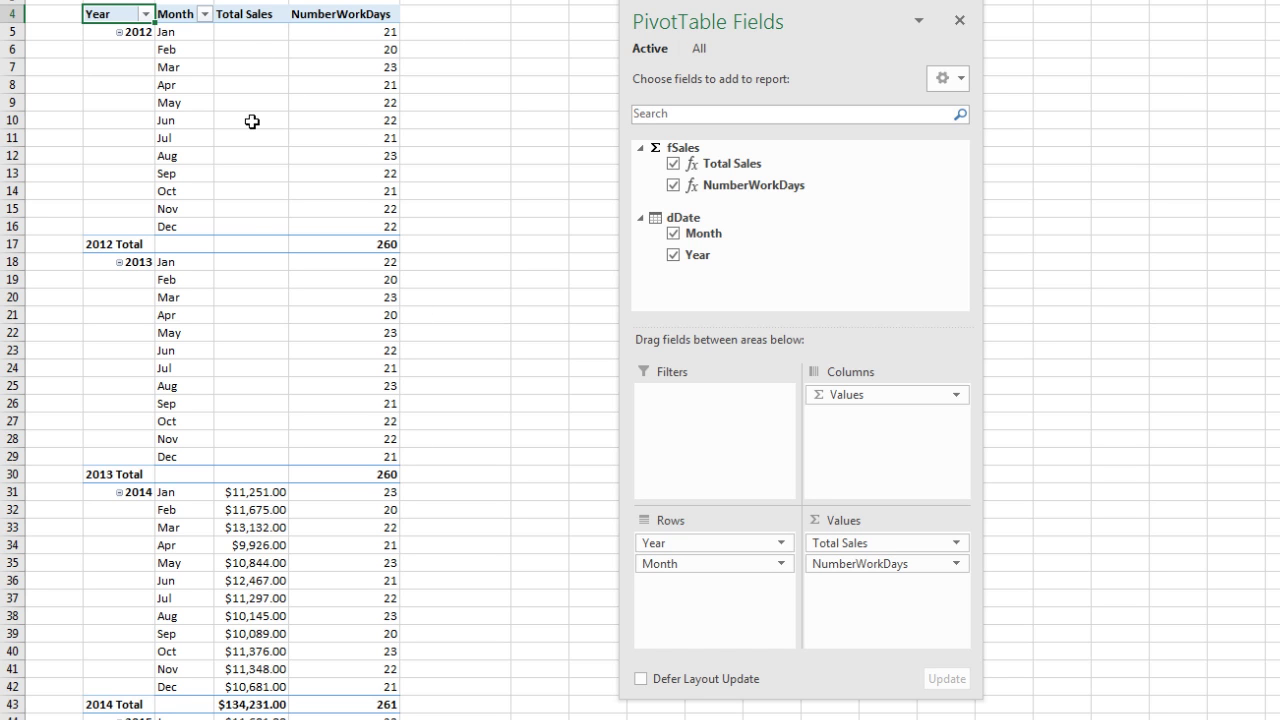
pyautogui.moveTo(273, 420)
pyautogui.scroll(-7, 430, 395)
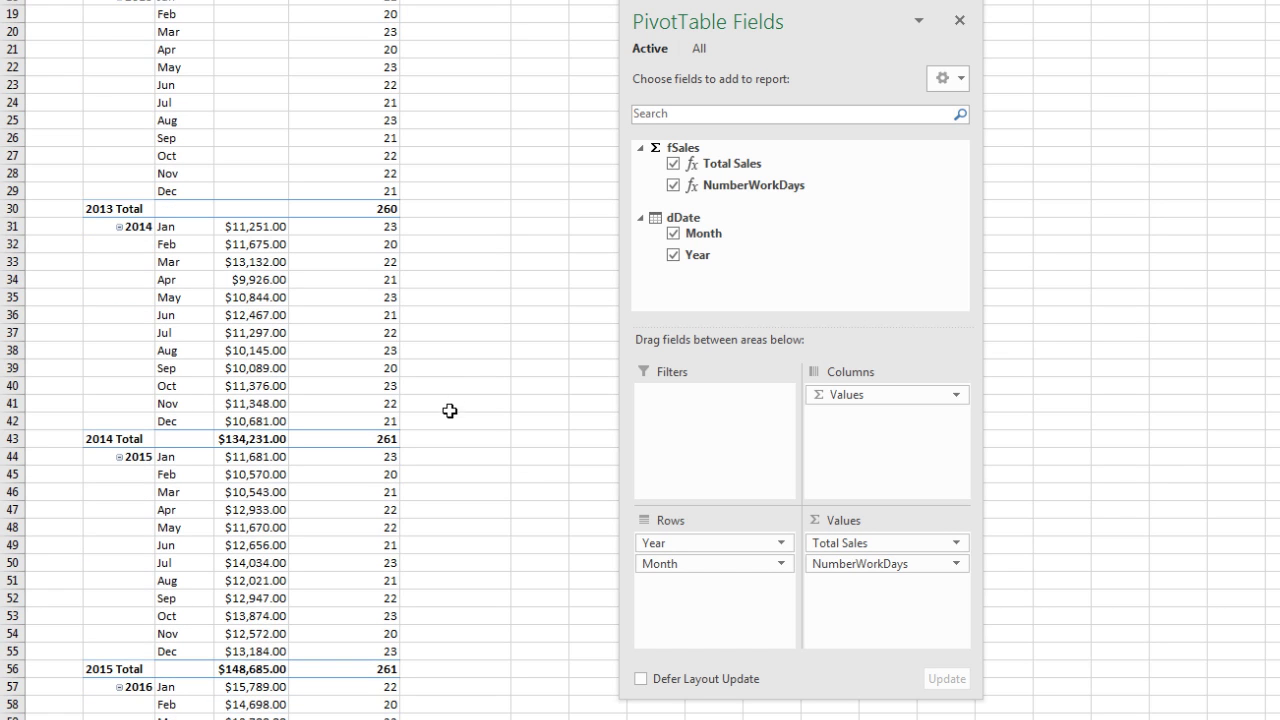
pyautogui.scroll(-1, 459, 388)
pyautogui.scroll(-8, 459, 388)
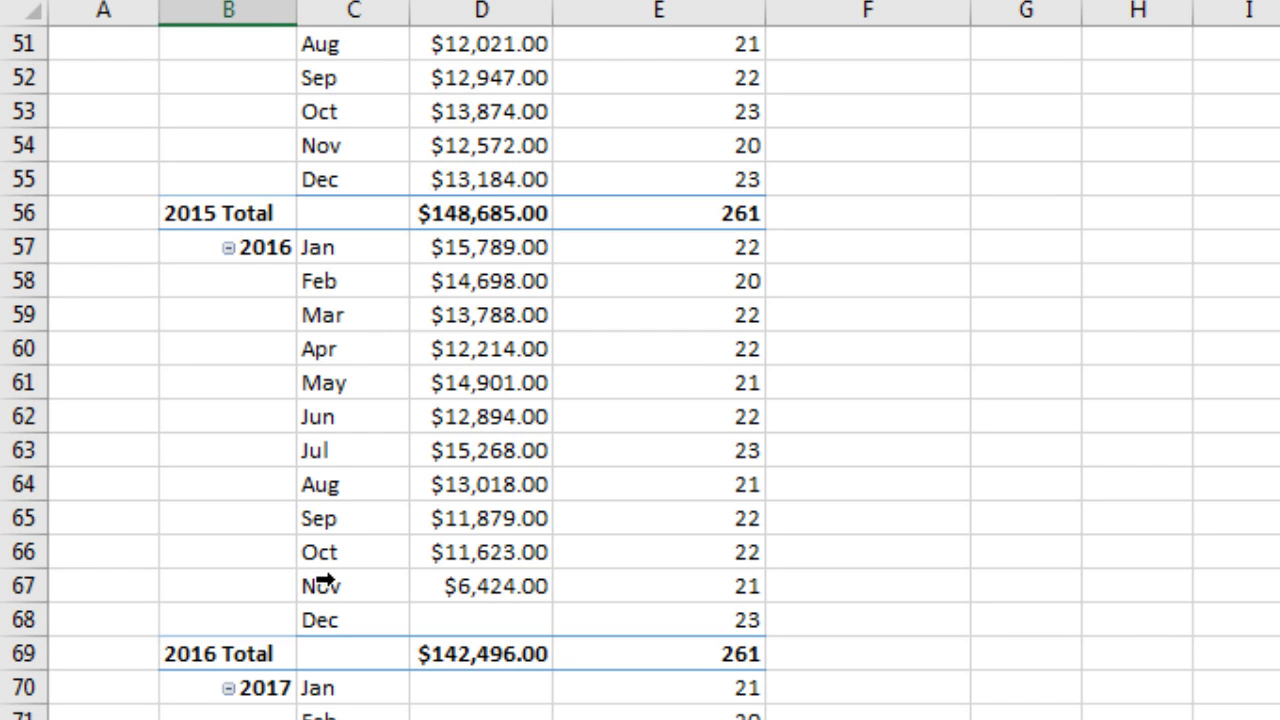
pyautogui.click(325, 580)
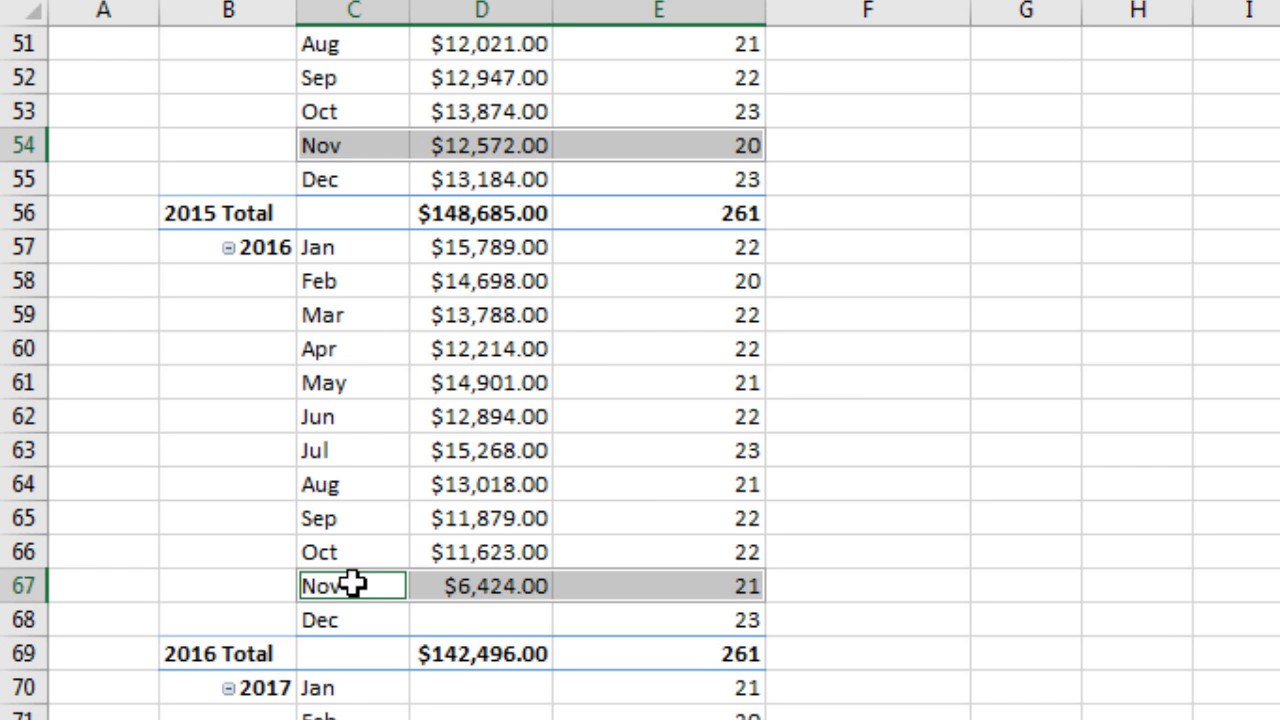
pyautogui.click(345, 585)
pyautogui.click(357, 572)
pyautogui.moveTo(371, 586); pyautogui.dragTo(633, 580)
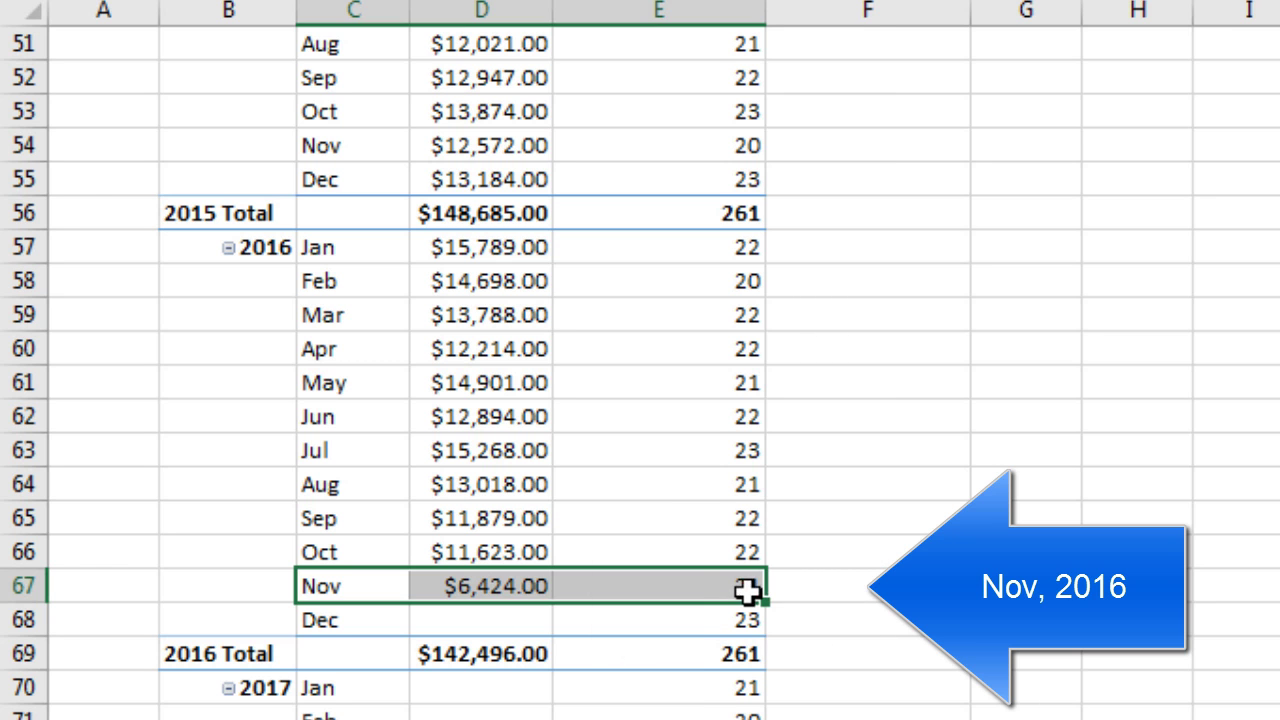
pyautogui.moveTo(719, 587)
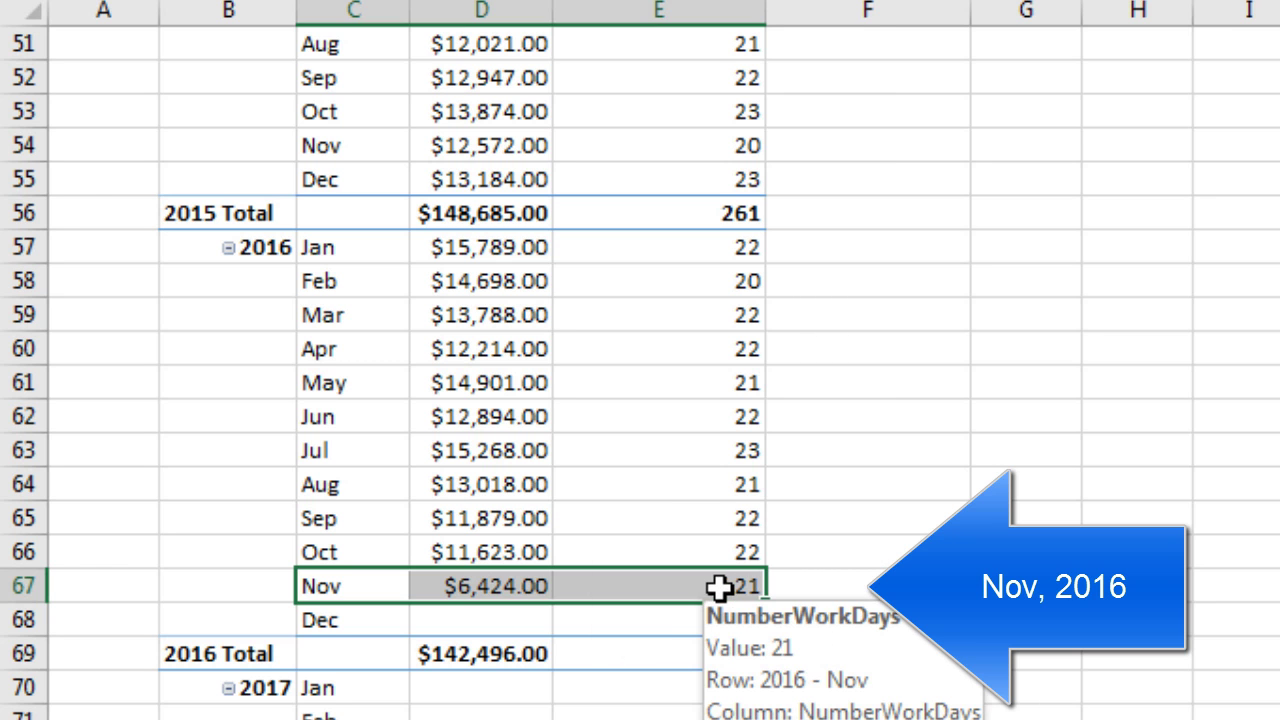
pyautogui.click(671, 621)
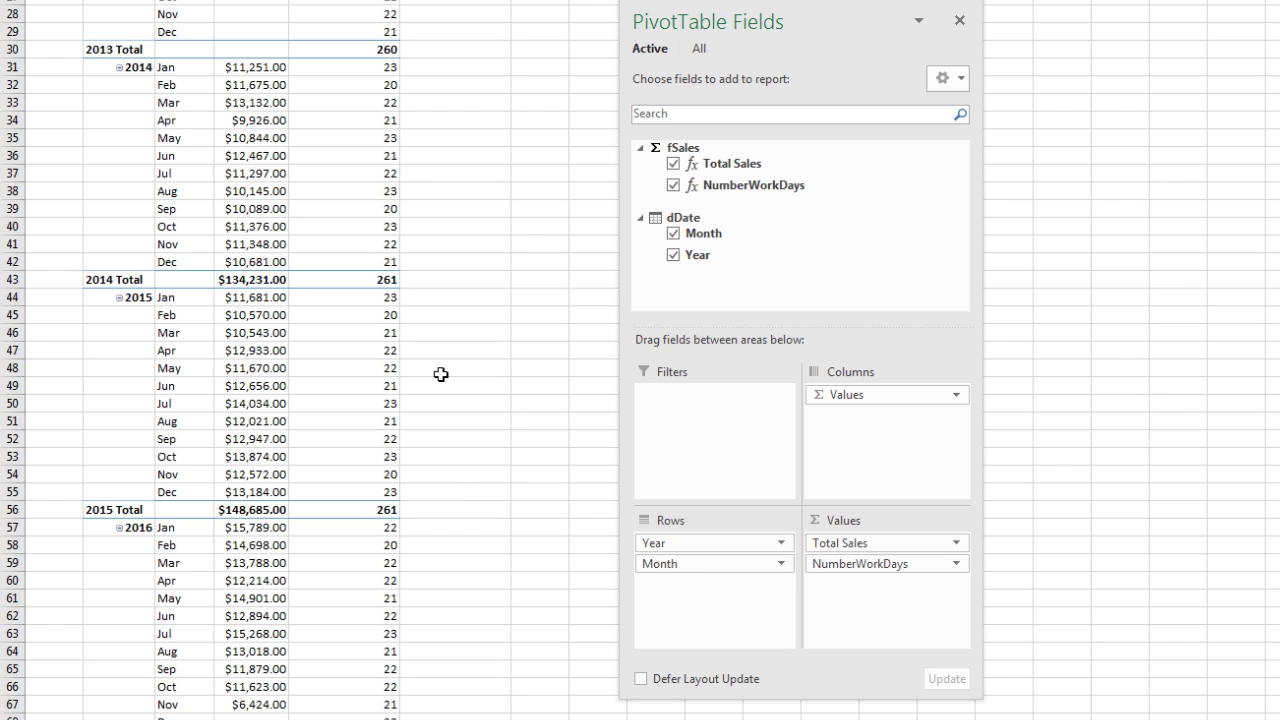
pyautogui.scroll(7, 443, 371)
pyautogui.scroll(2, 453, 366)
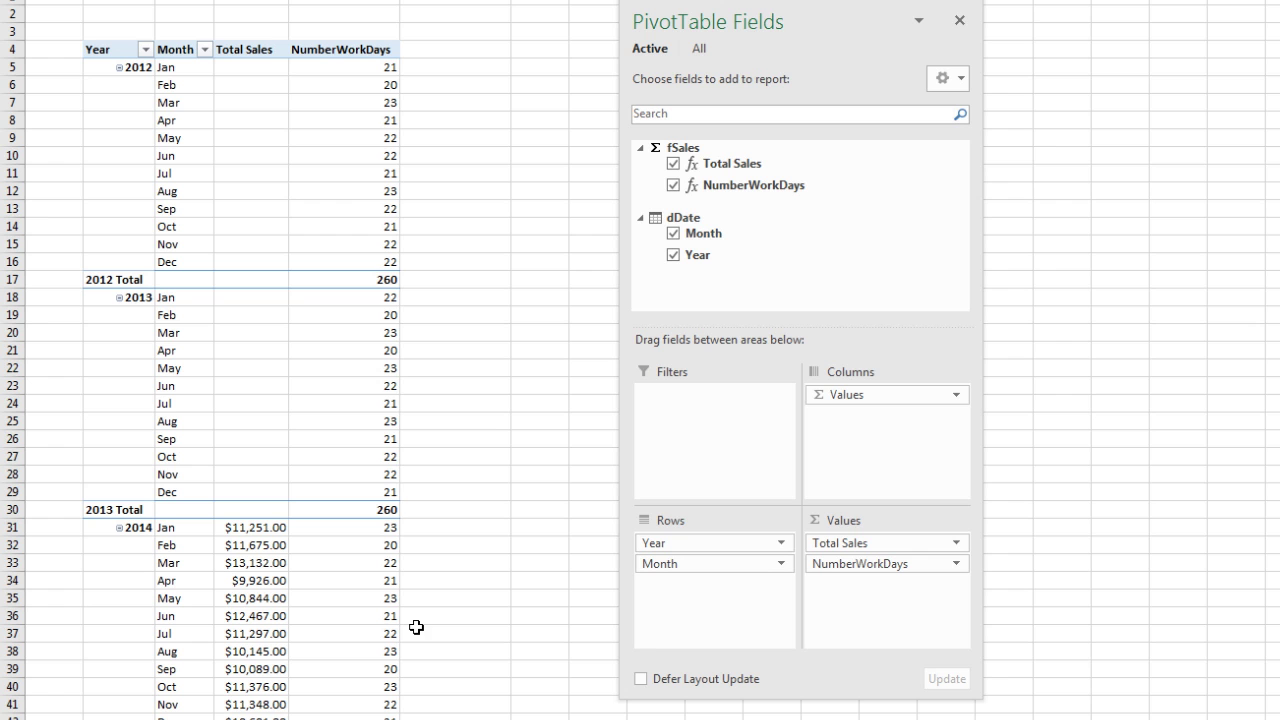
pyautogui.click(444, 137)
pyautogui.click(451, 289)
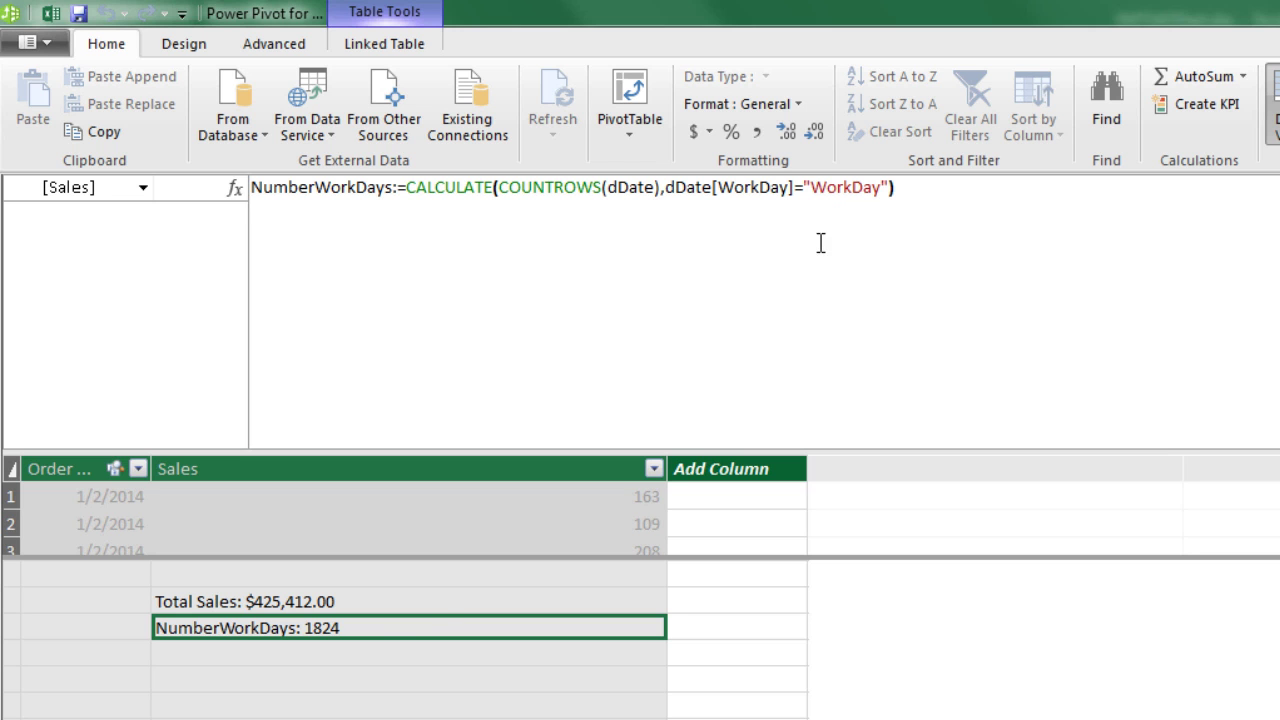
# - From Excel, launch the DAX Studio add-in and connect it to the PowerPivot model of EMT1443Start.xlsx
pyautogui.click(376, 654)
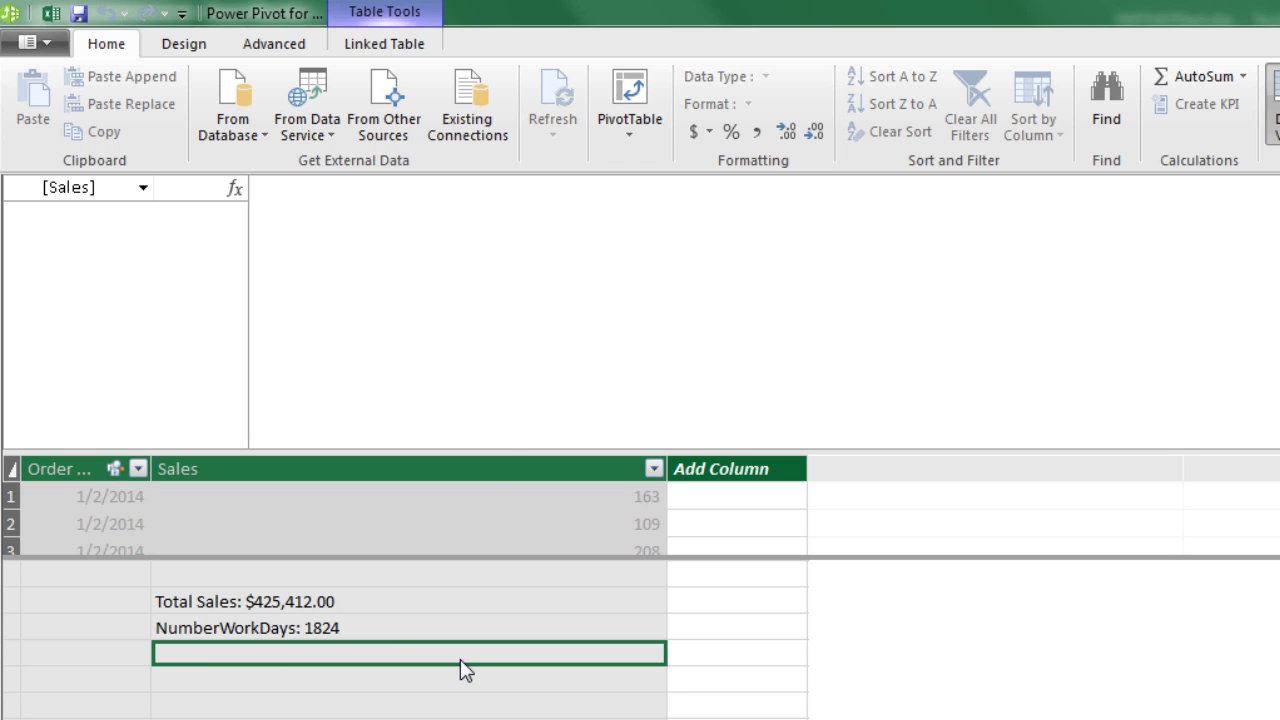
pyautogui.hotkey('alt', 'Tab')
pyautogui.click(805, 65)
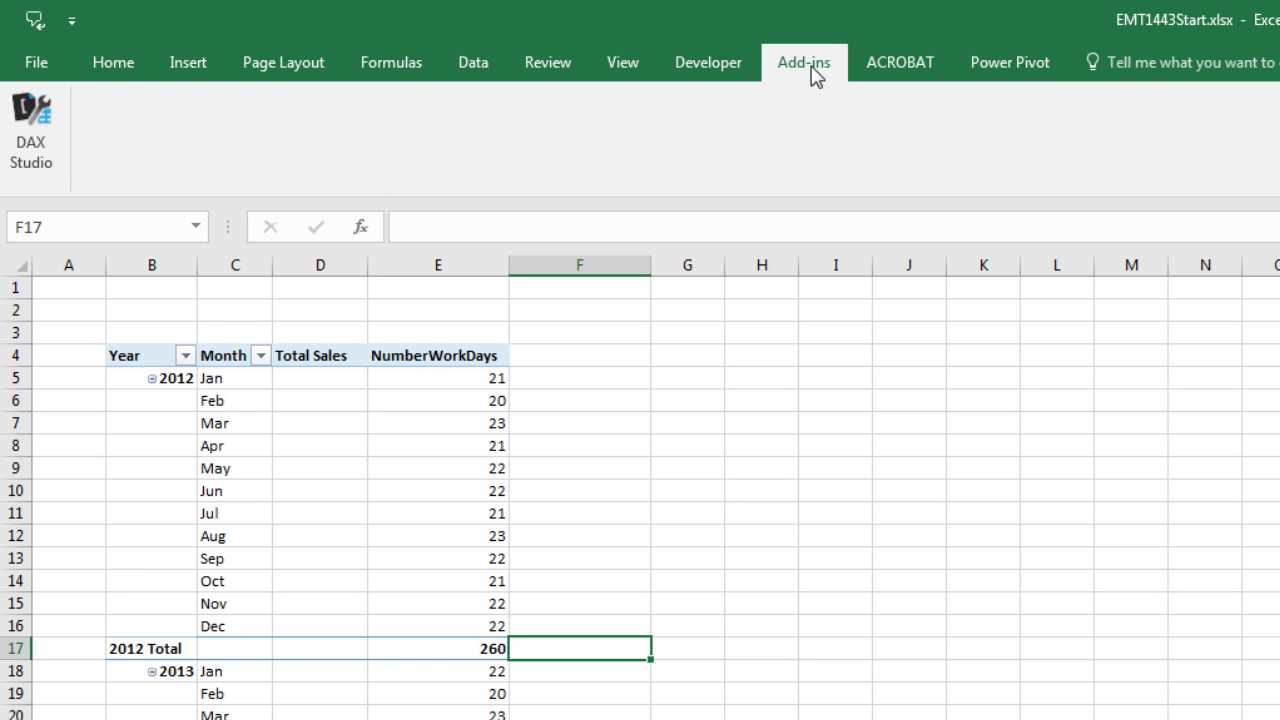
pyautogui.click(28, 172)
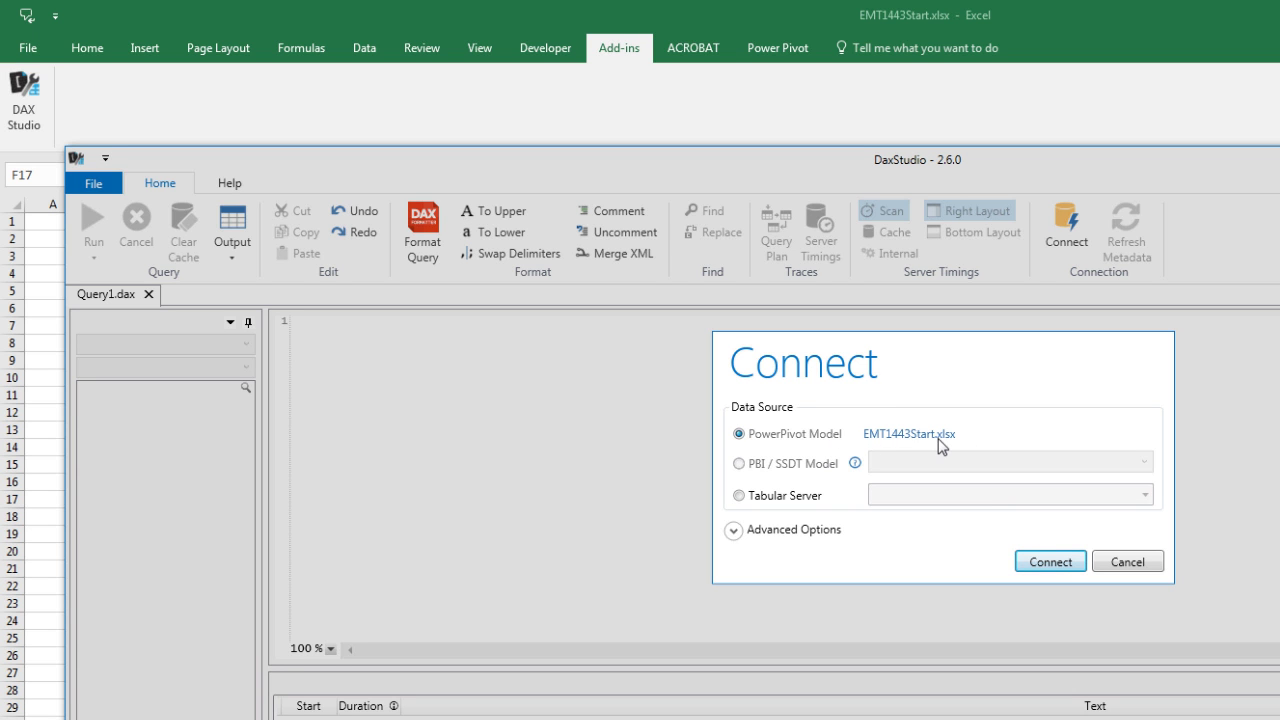
pyautogui.click(1050, 562)
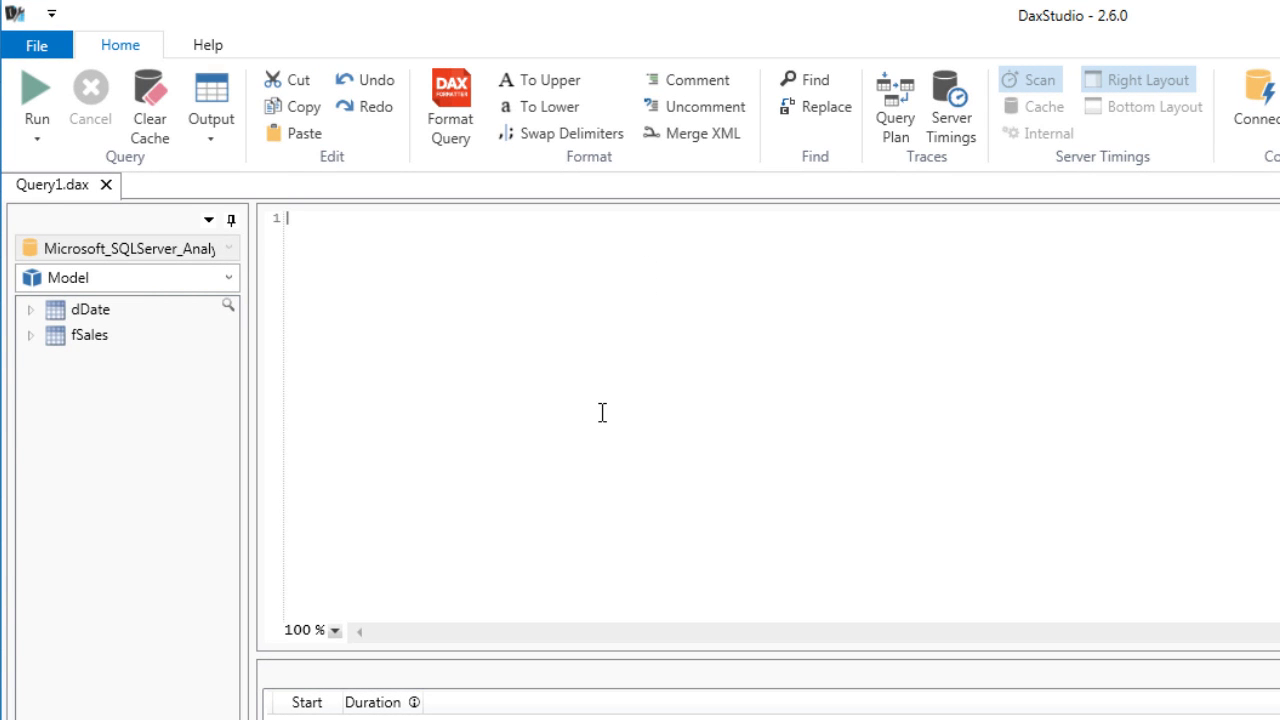
# - Enlarge the query editor text to 290% and expand the dDate and fSales tables in the model
pyautogui.scroll(10, 602, 413)
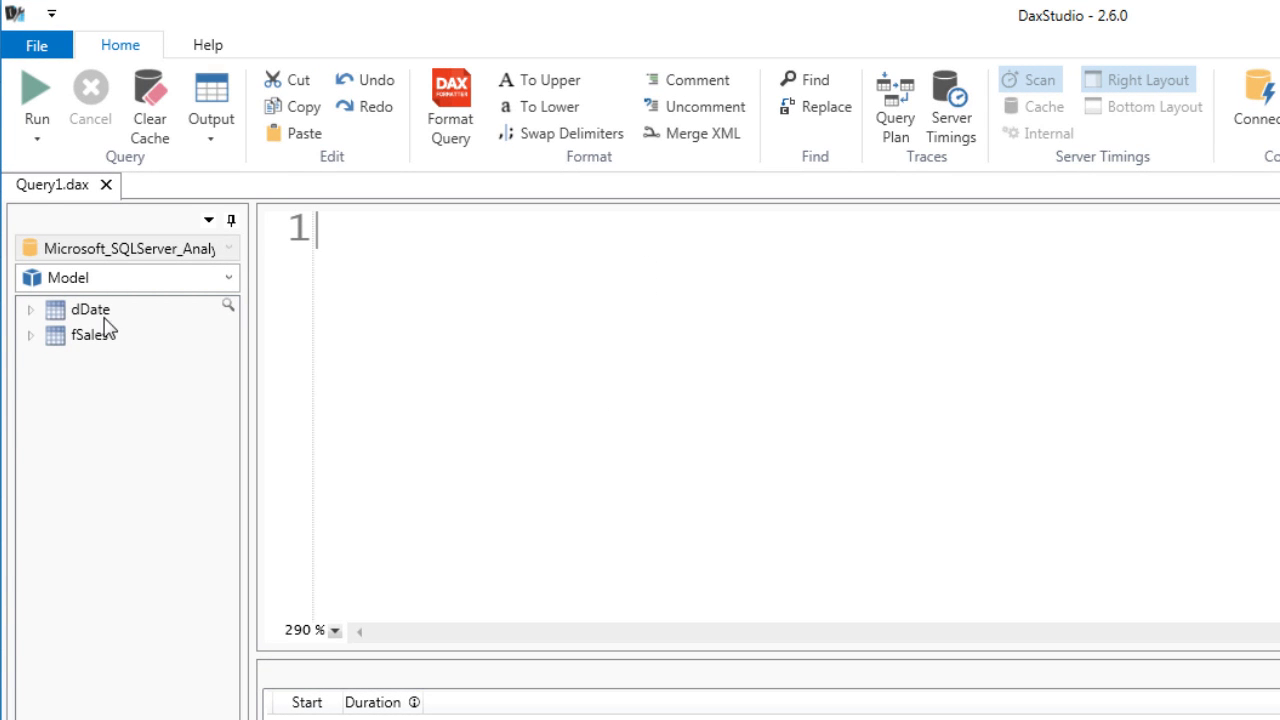
pyautogui.click(30, 310)
pyautogui.click(30, 463)
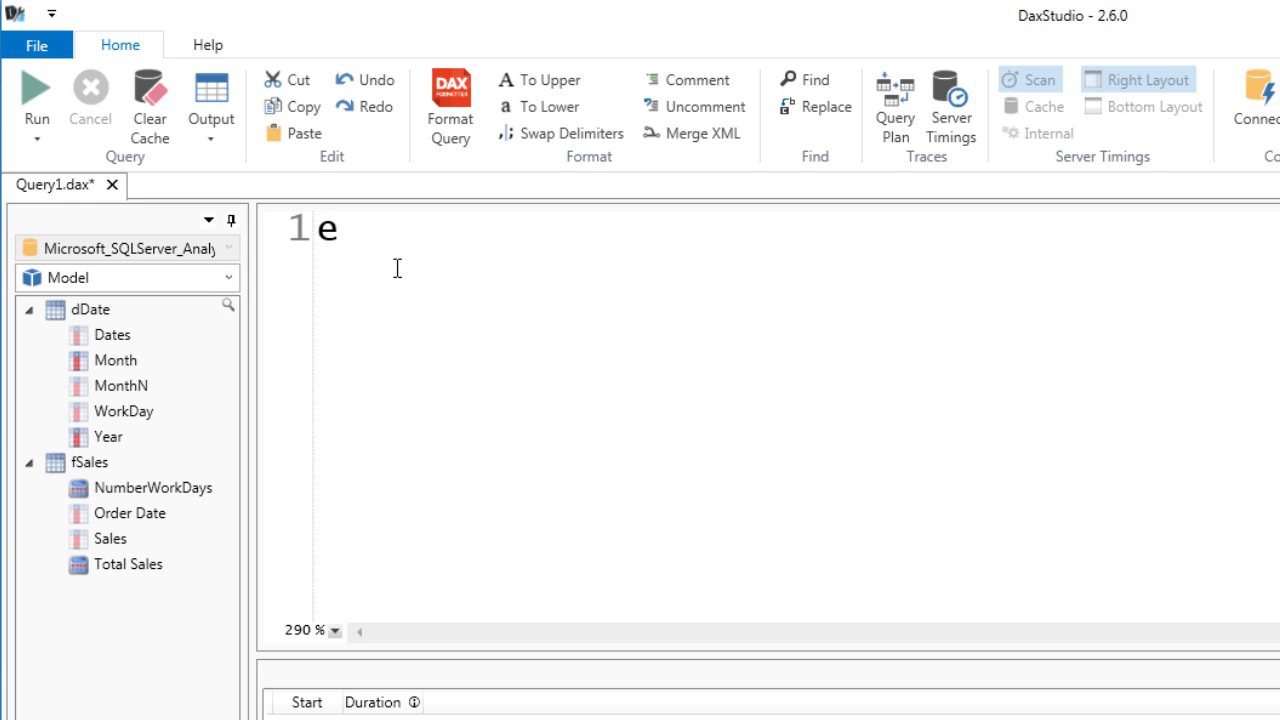
# - Start the query with EVALUATE and open a CROSSJOIN function on the second line
pyautogui.write('ev')
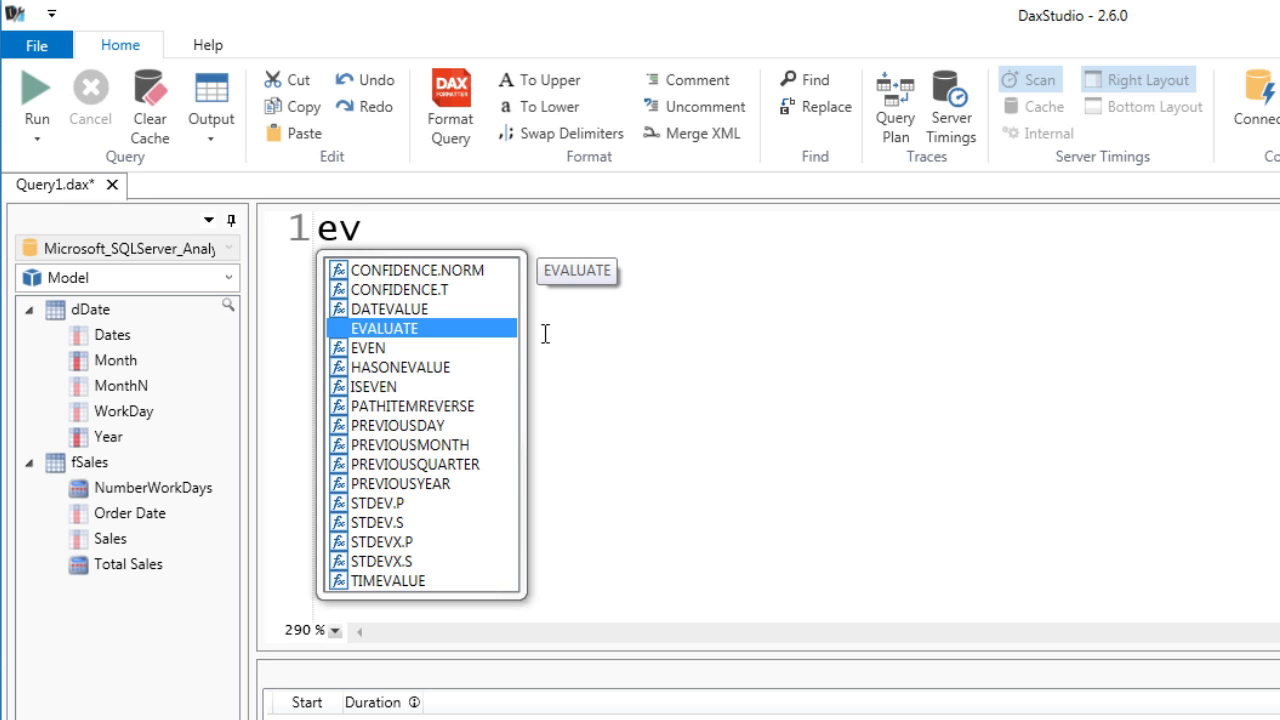
pyautogui.press('Tab')
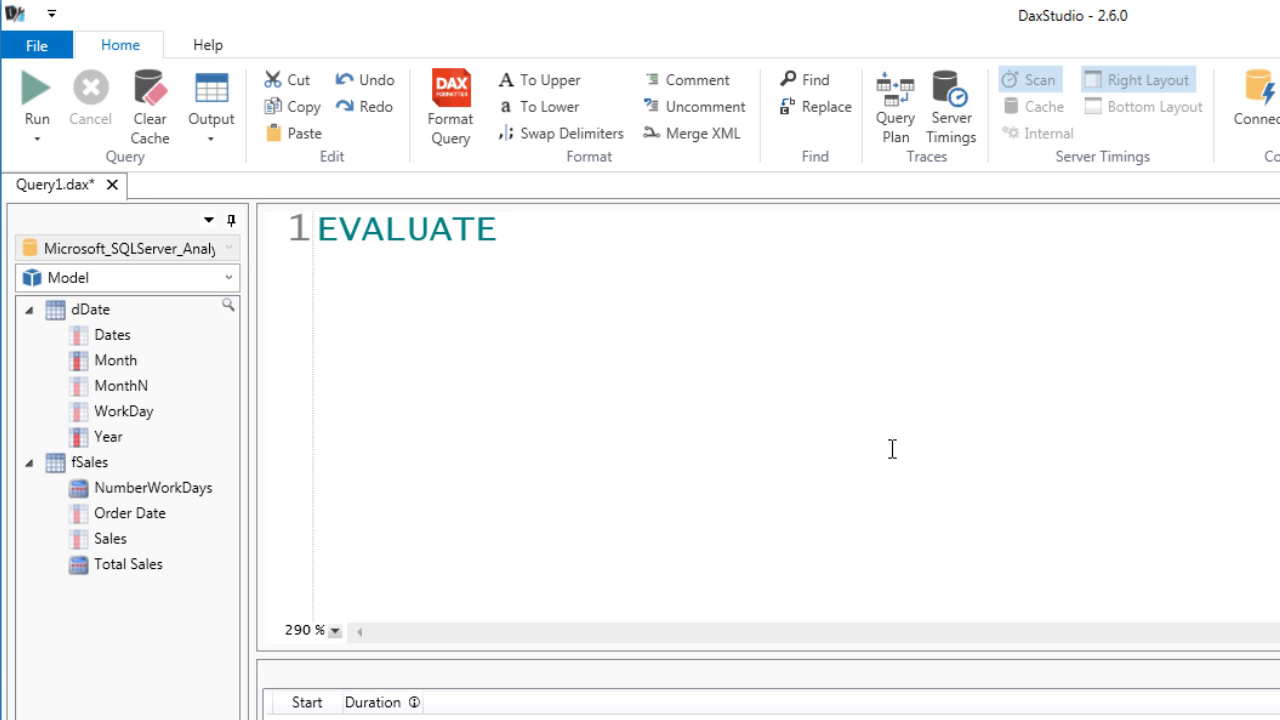
pyautogui.press('Return')
pyautogui.write('cr')
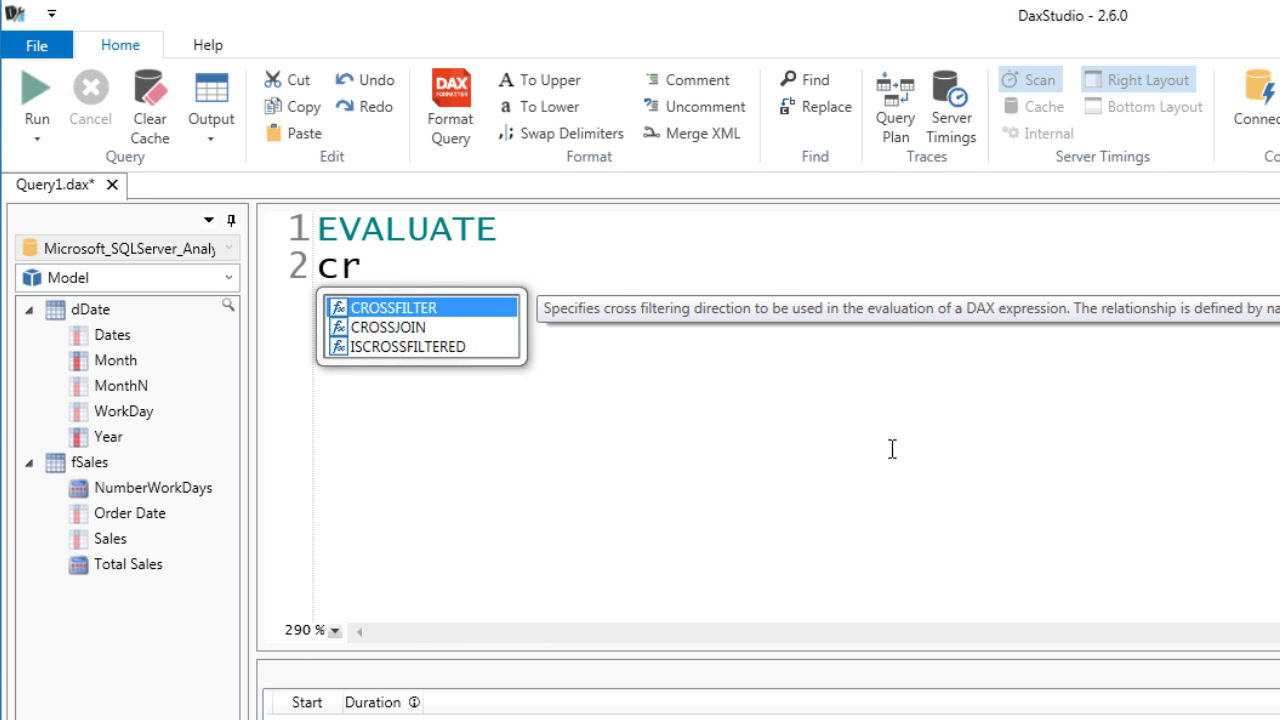
pyautogui.press('Down')
pyautogui.write('(')
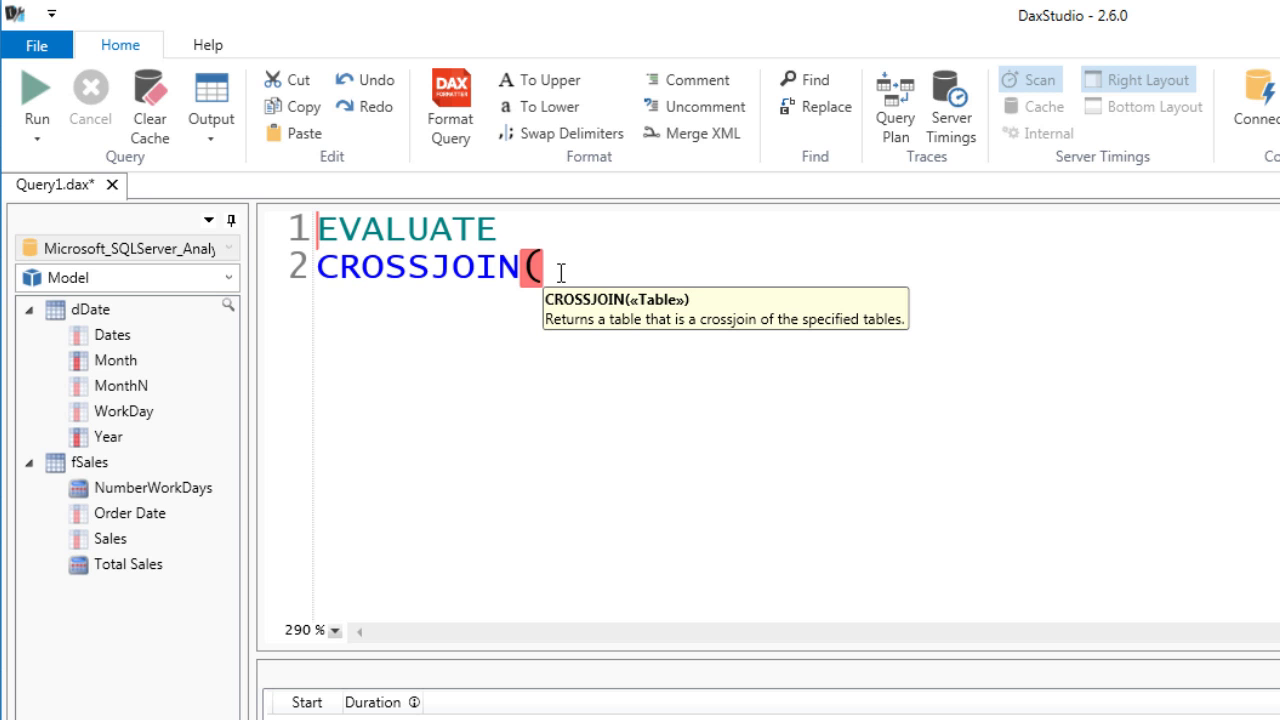
# - Enter VALUES(dDate[Month]) as the first table argument of CROSSJOIN
pyautogui.write('v')
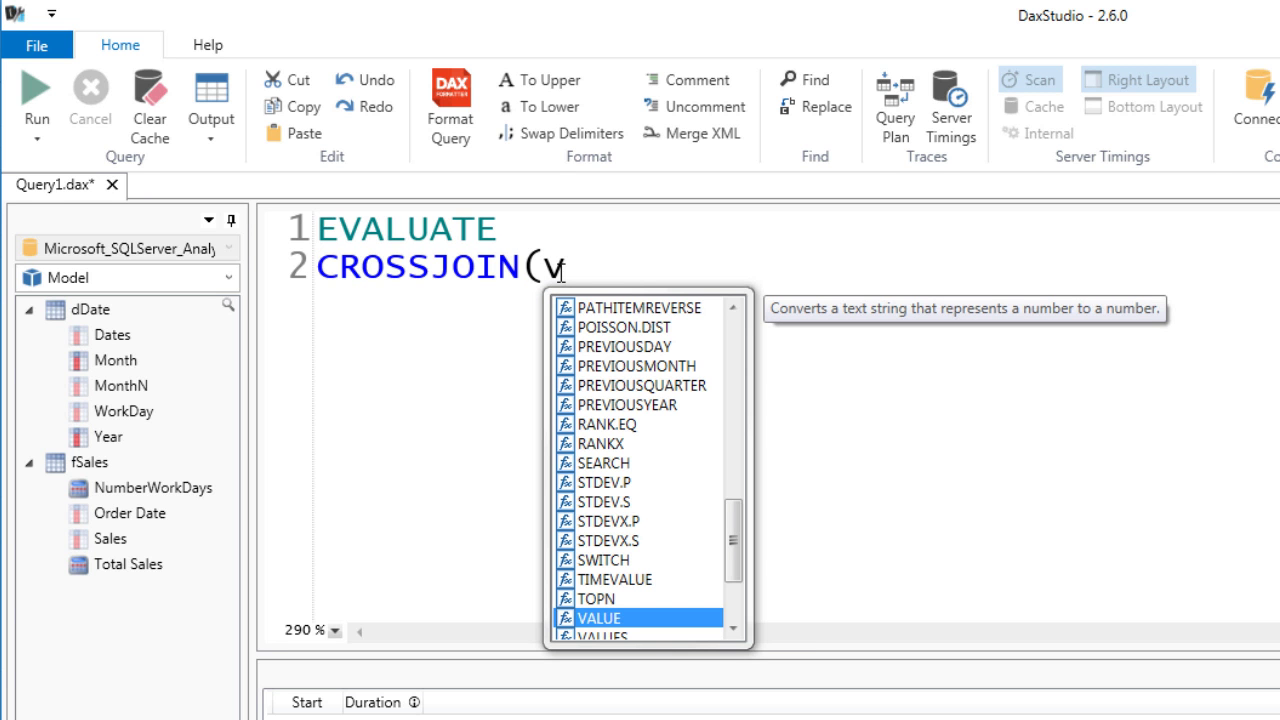
pyautogui.write('a')
pyautogui.press('Down')
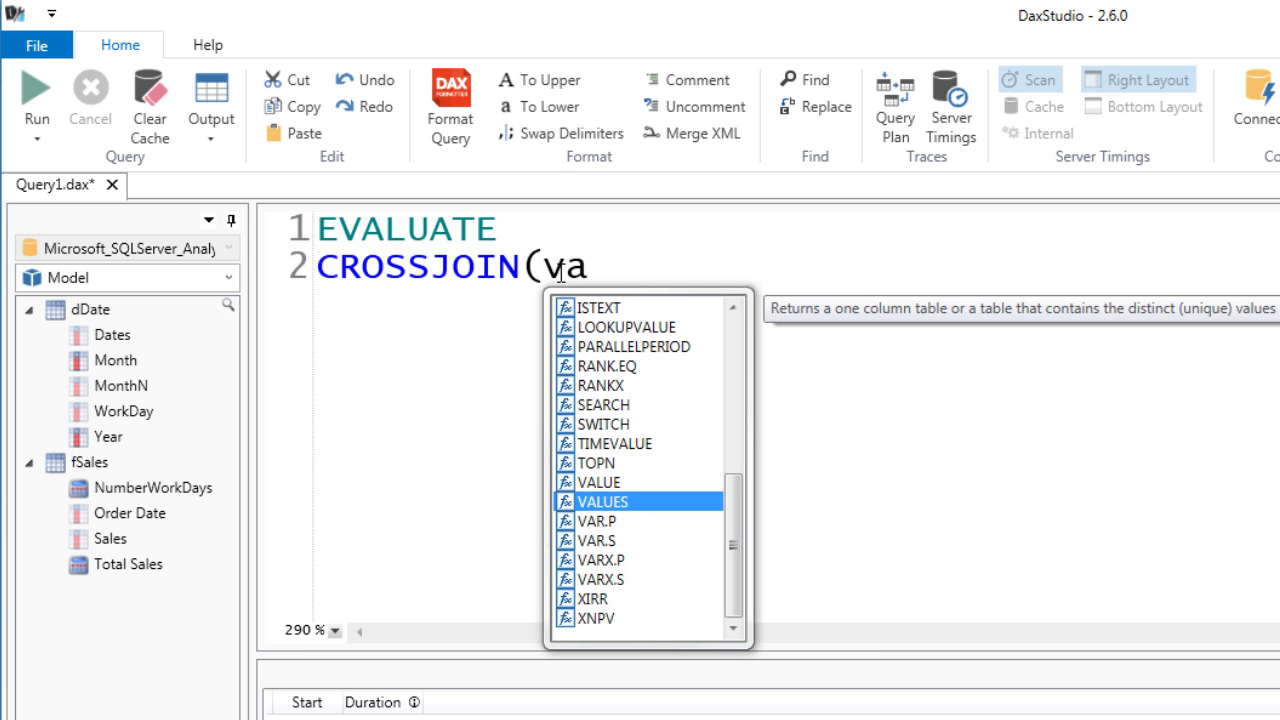
pyautogui.press('Tab')
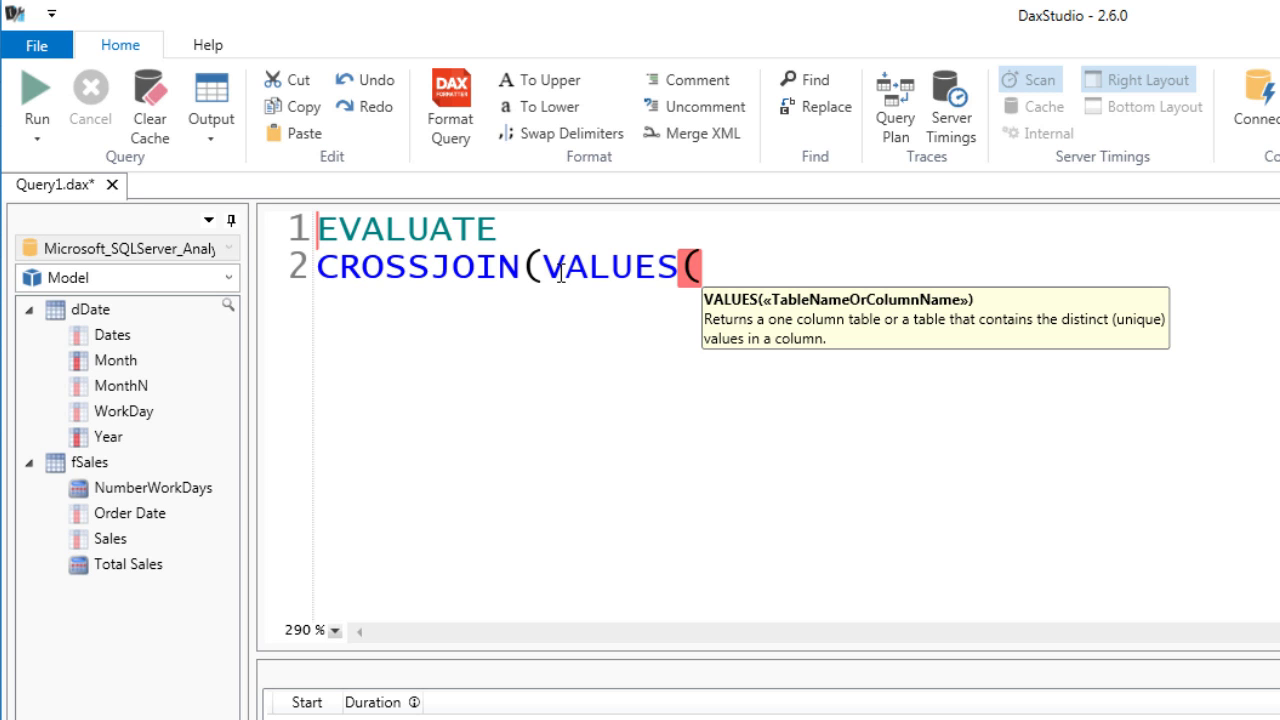
pyautogui.doubleClick(106, 368)
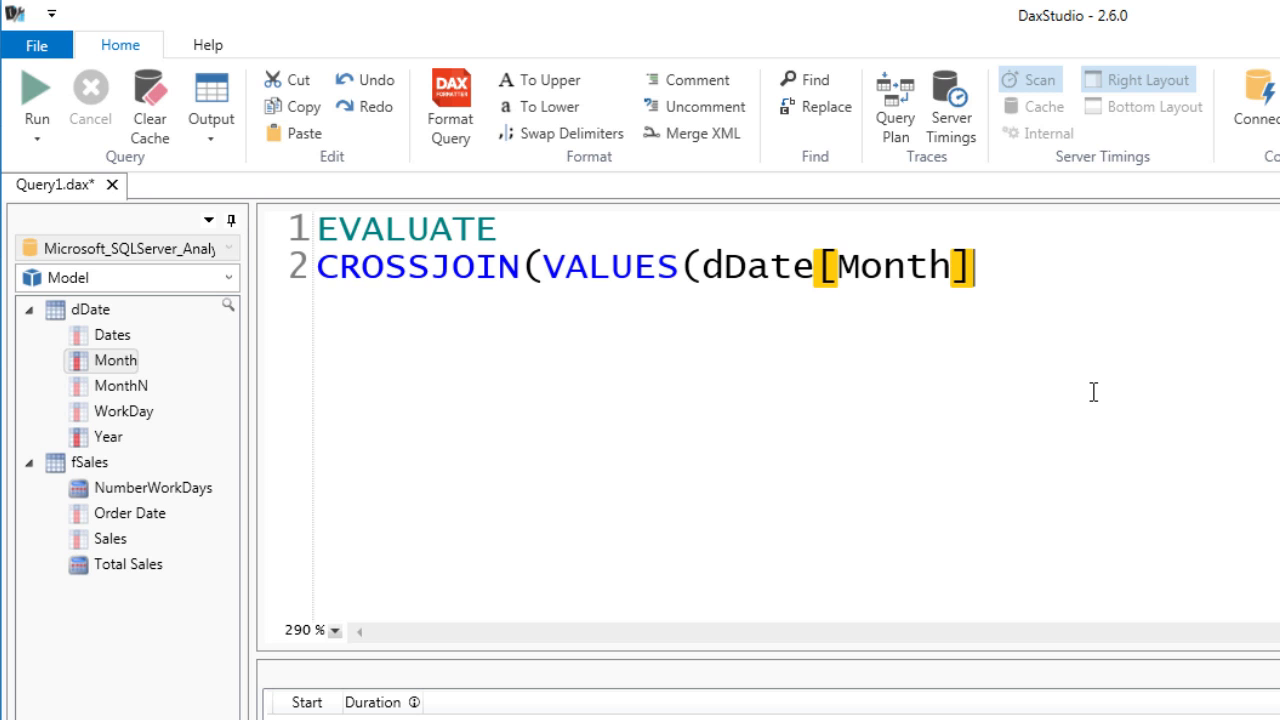
pyautogui.write(')')
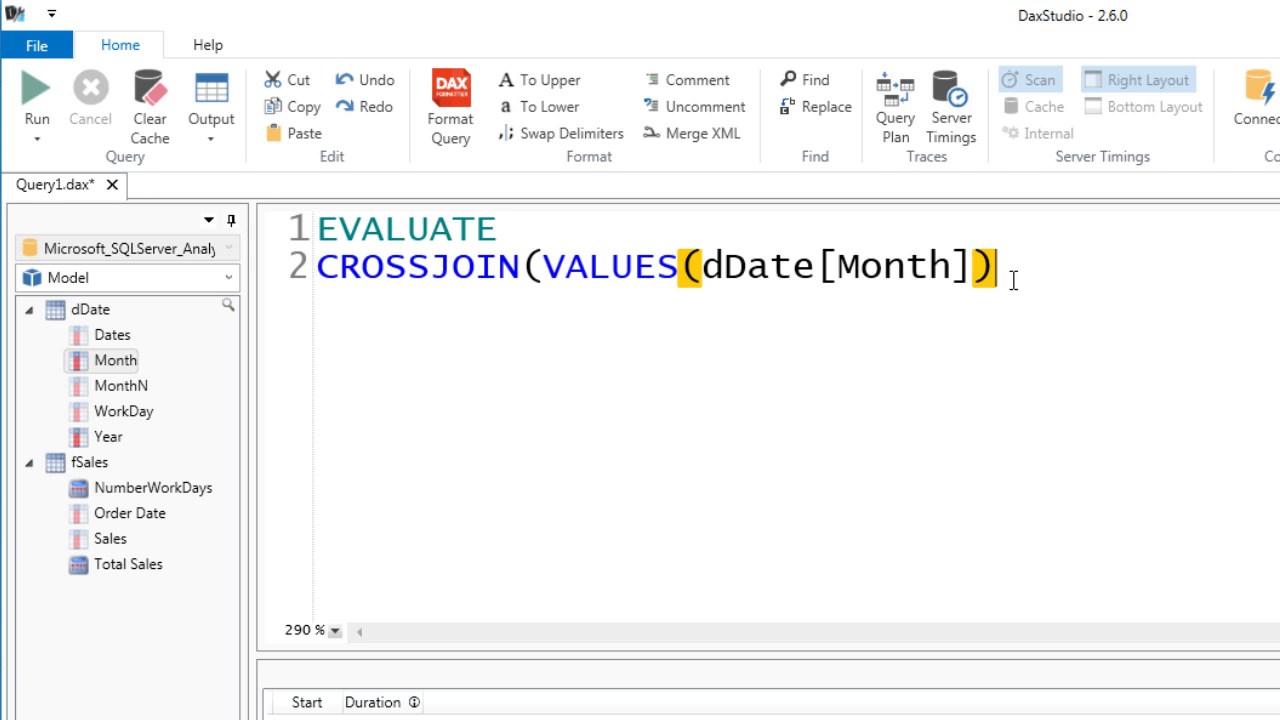
# - Add VALUES(dDate[Year]) as the second table argument of CROSSJOIN
pyautogui.write(',')
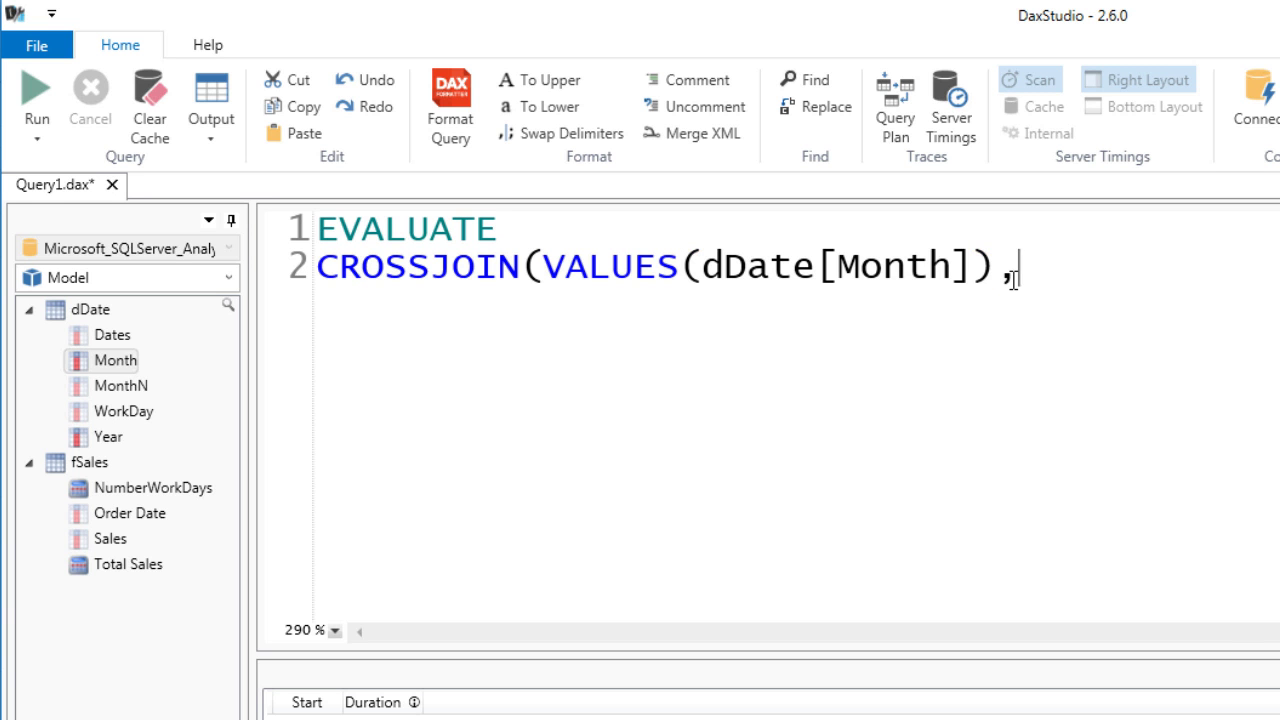
pyautogui.write('VALUES(')
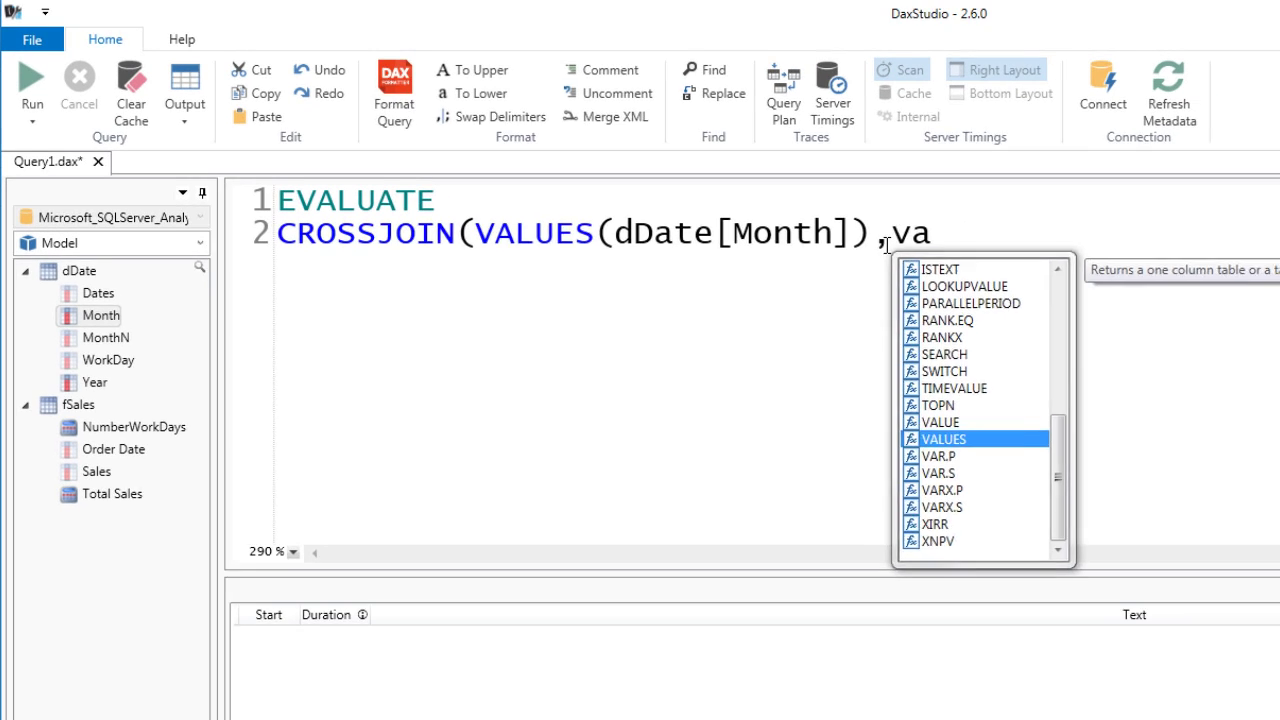
pyautogui.doubleClick(92, 366)
pyautogui.write(')')
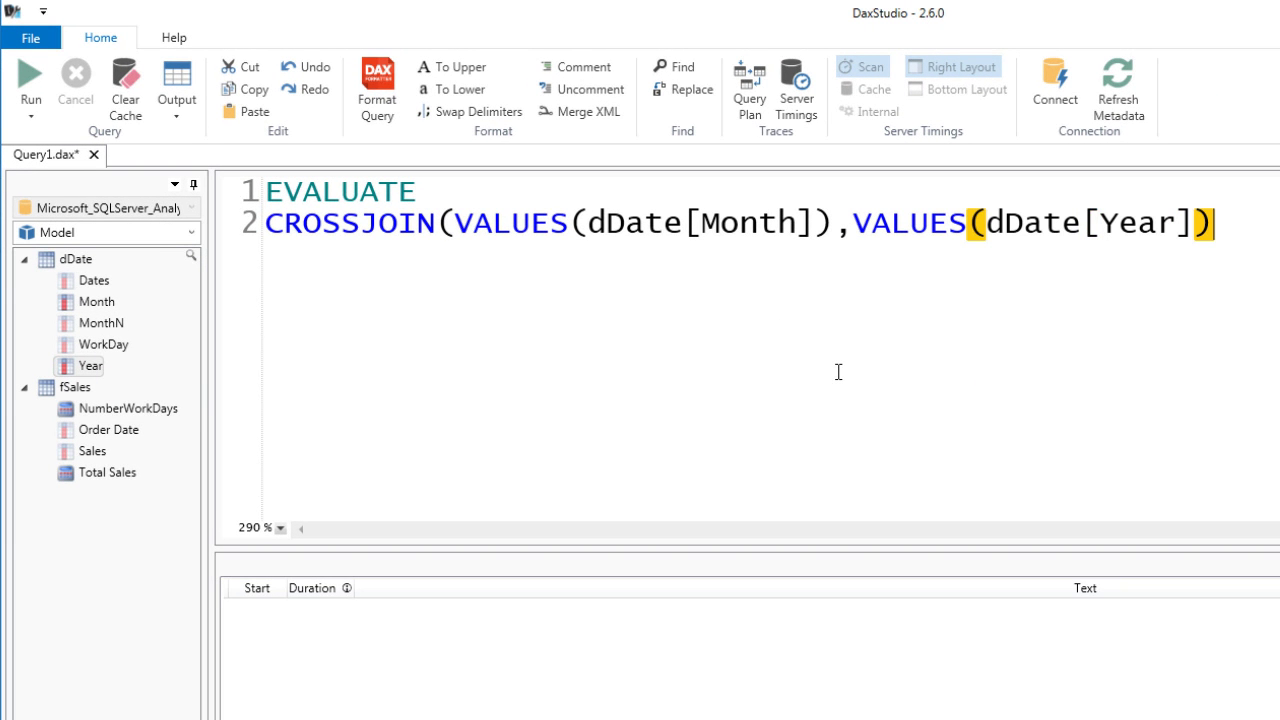
# - Move VALUES(dDate[Year]) ahead of VALUES(dDate[Month]) so Year is the first CROSSJOIN argument, separated by a comma
pyautogui.moveTo(857, 222); pyautogui.dragTo(1239, 222)
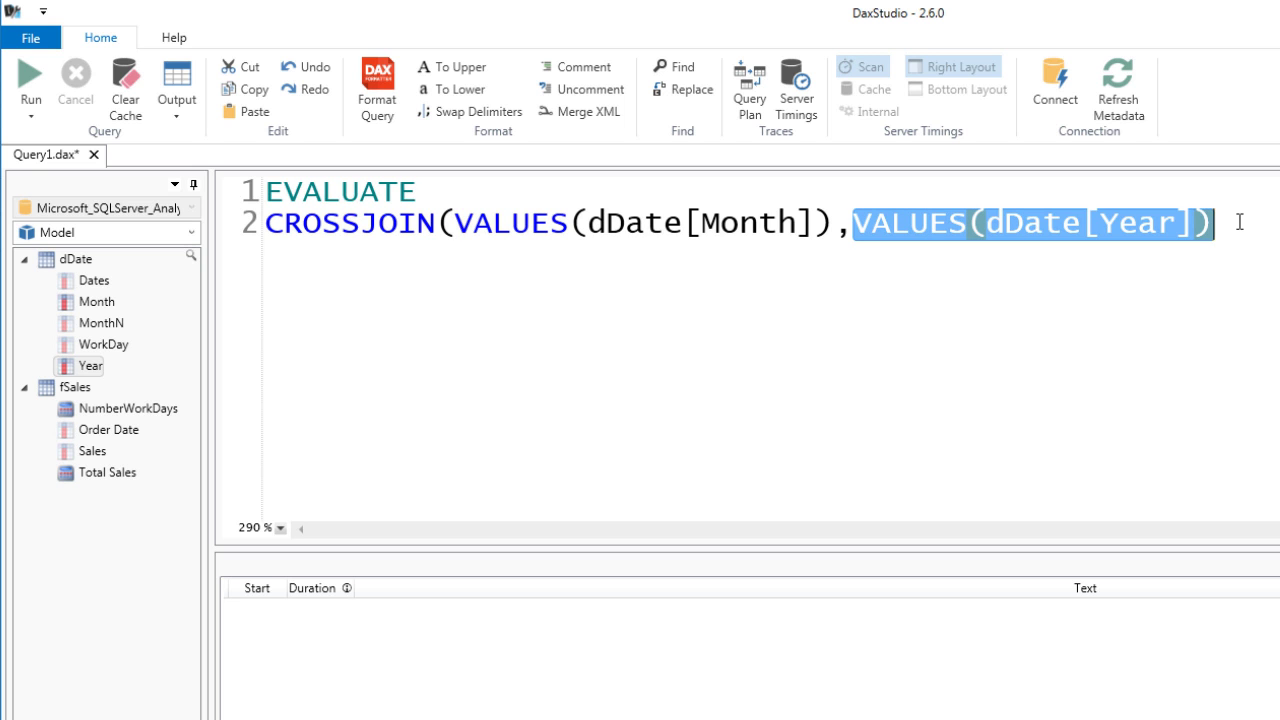
pyautogui.hotkey('ctrl', 'x')
pyautogui.press('BackSpace')
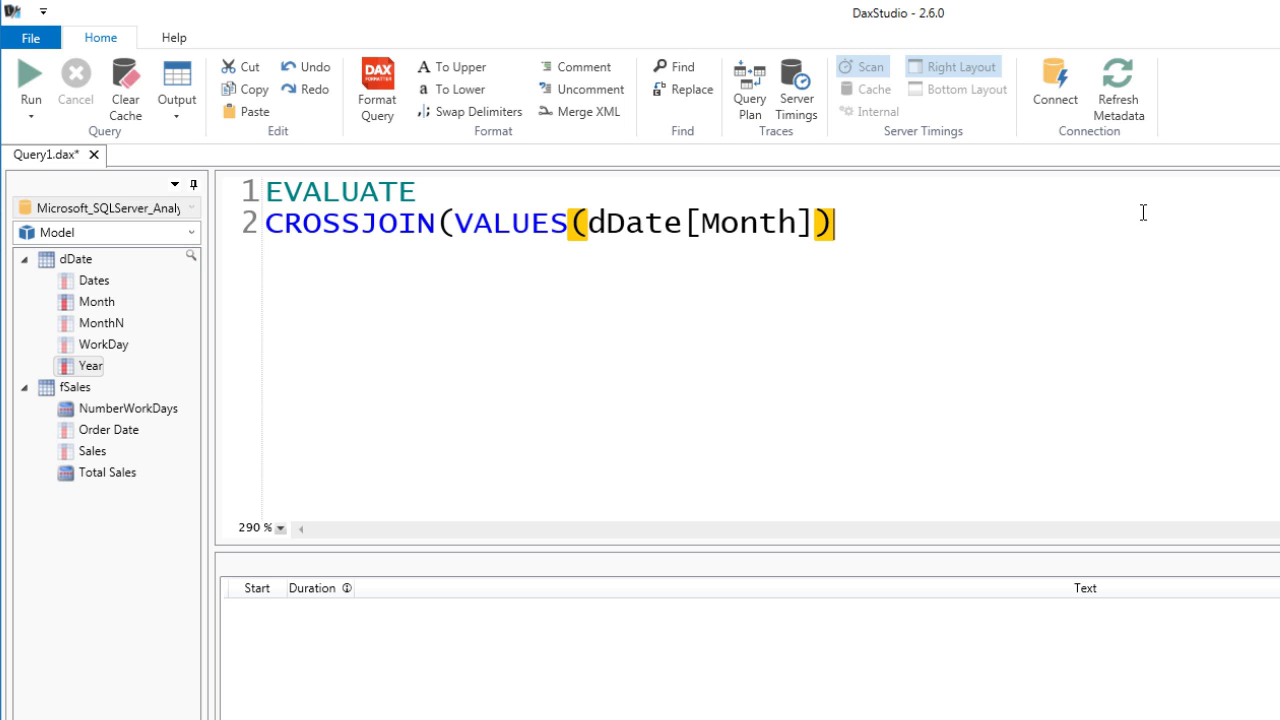
pyautogui.click(457, 225)
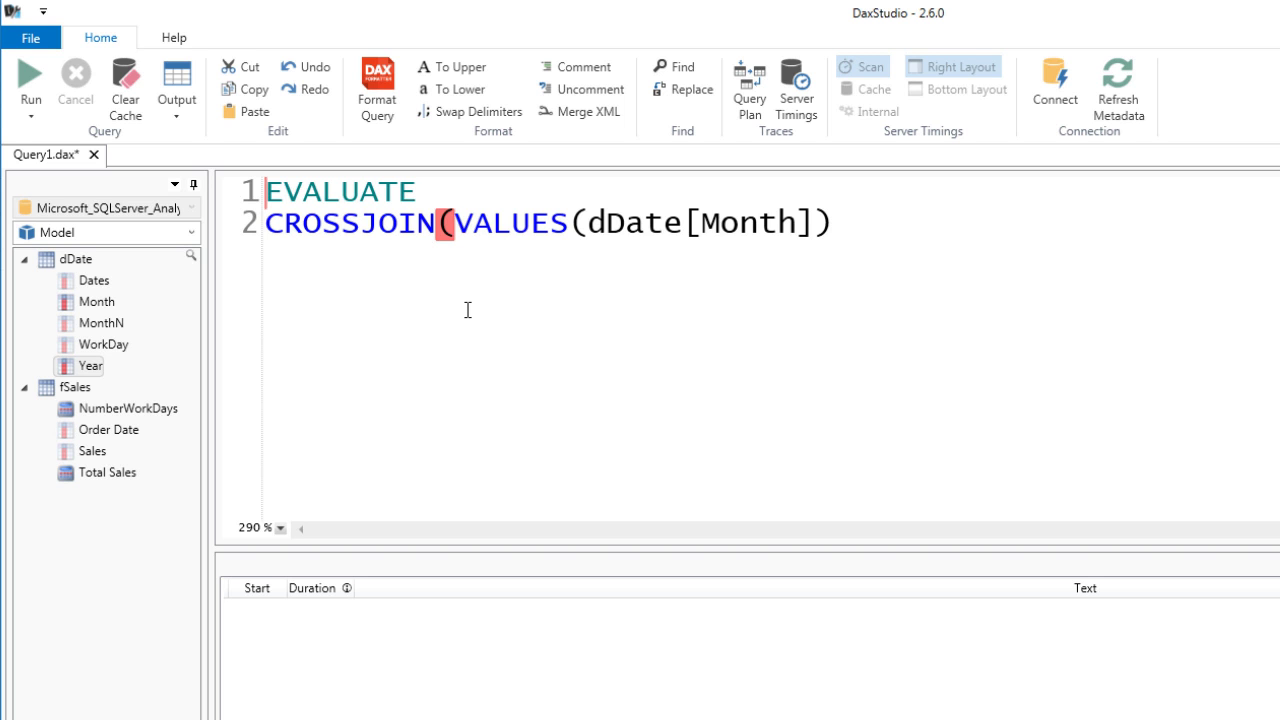
pyautogui.hotkey('ctrl', 'v')
pyautogui.write(',')
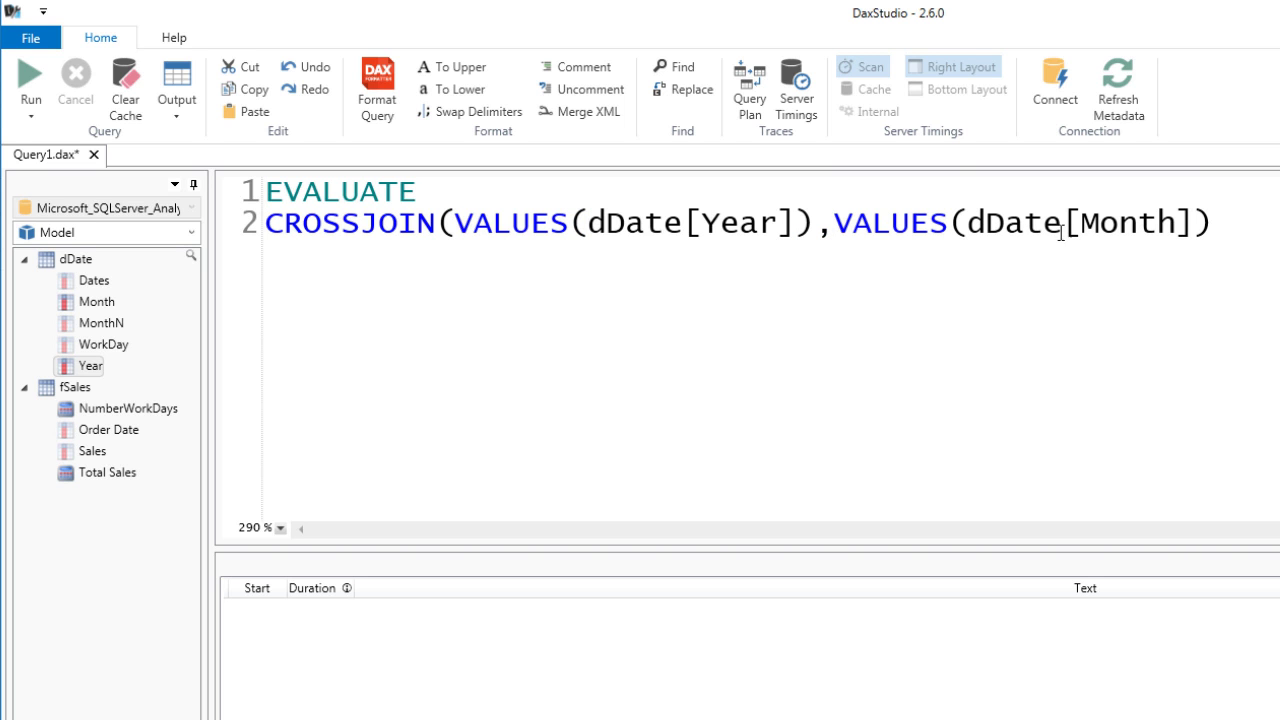
# - Close the CROSSJOIN function, run the query, and look through the returned year and month combinations
pyautogui.click(1267, 232)
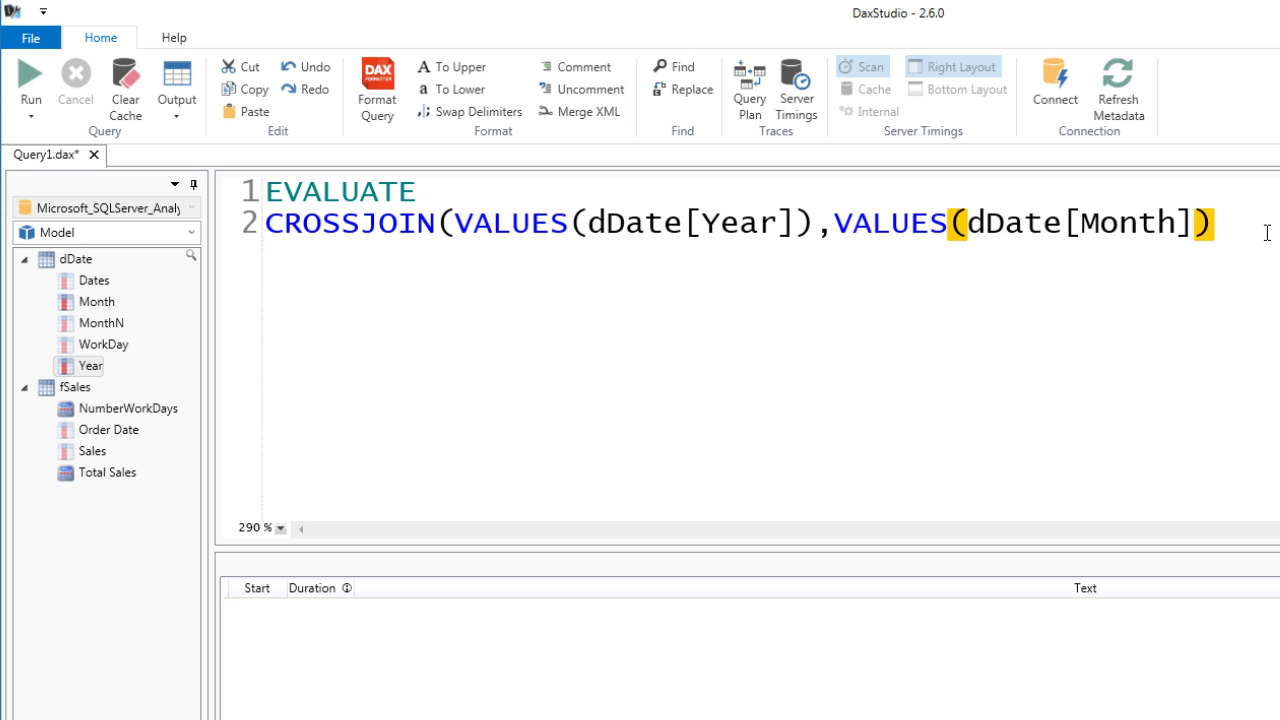
pyautogui.write(')')
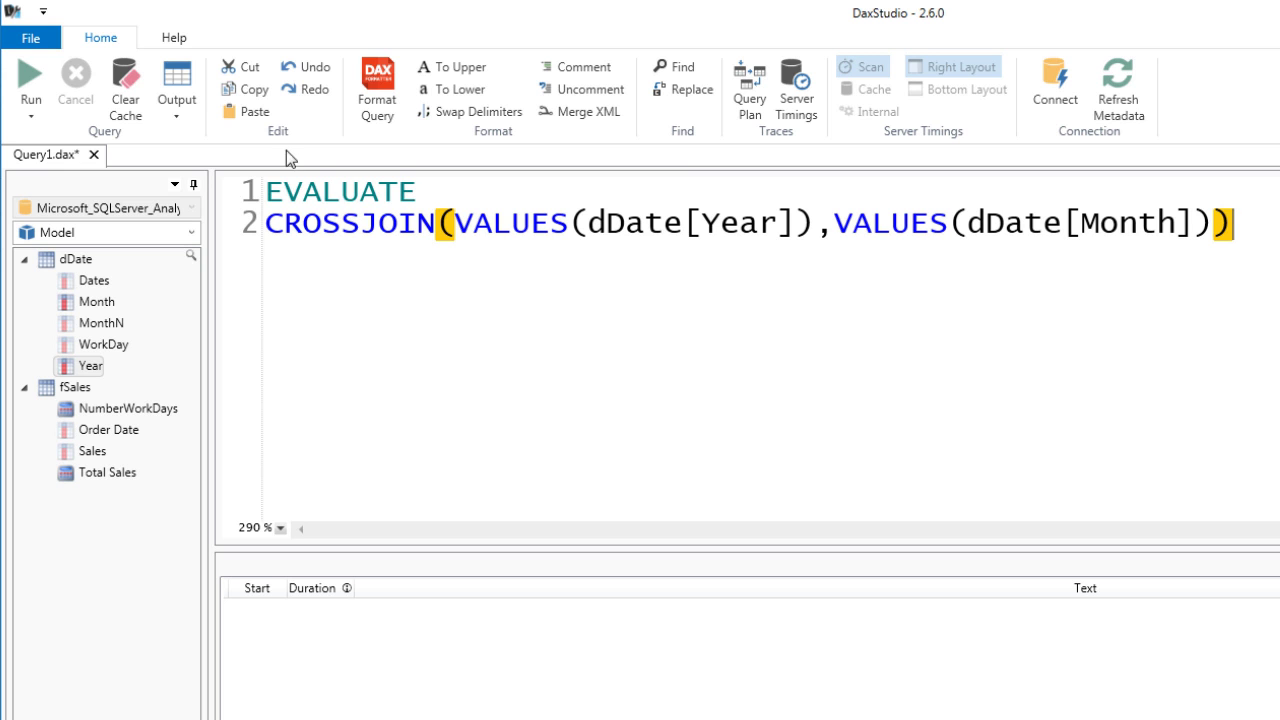
pyautogui.click(32, 82)
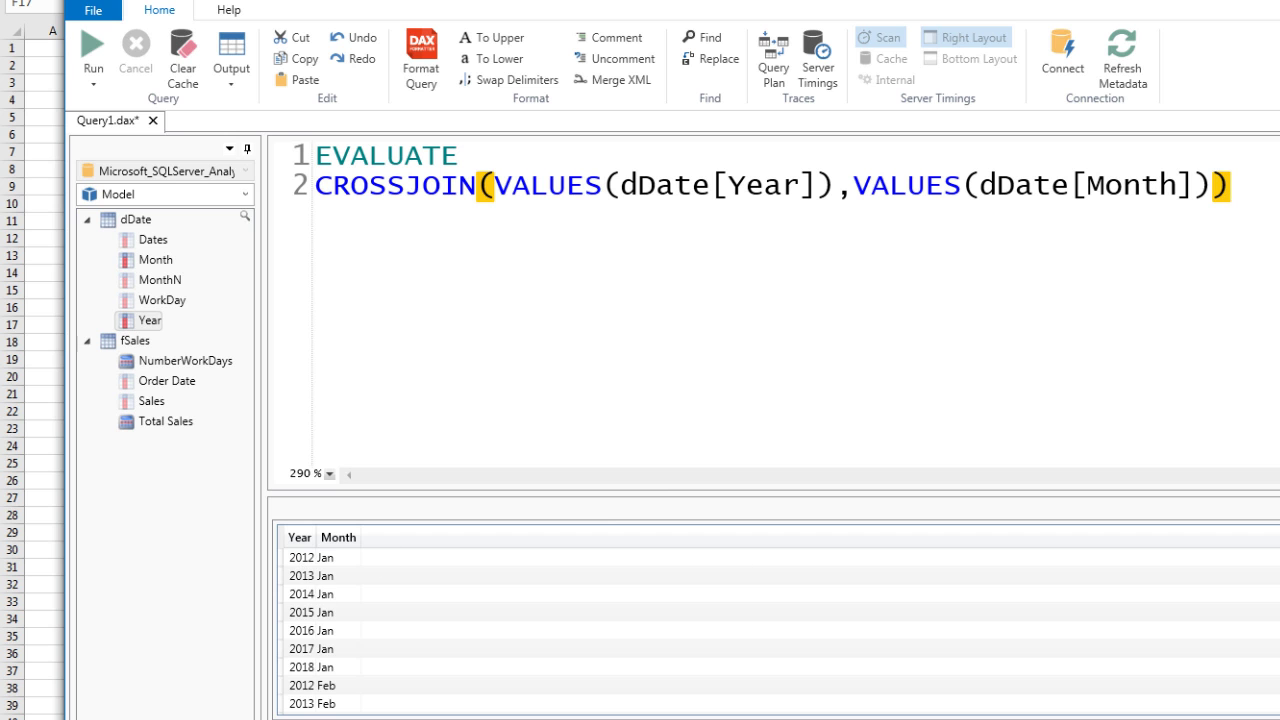
pyautogui.scroll(-20, 520, 700)
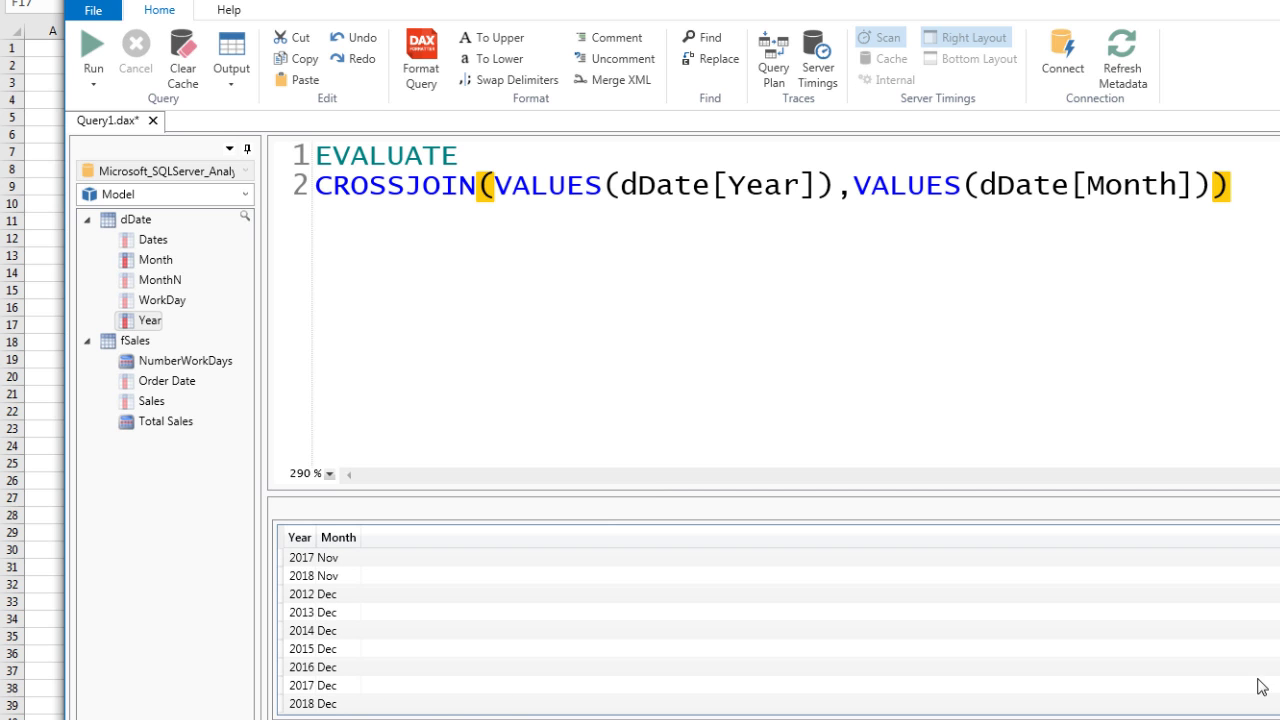
pyautogui.scroll(20, 700, 630)
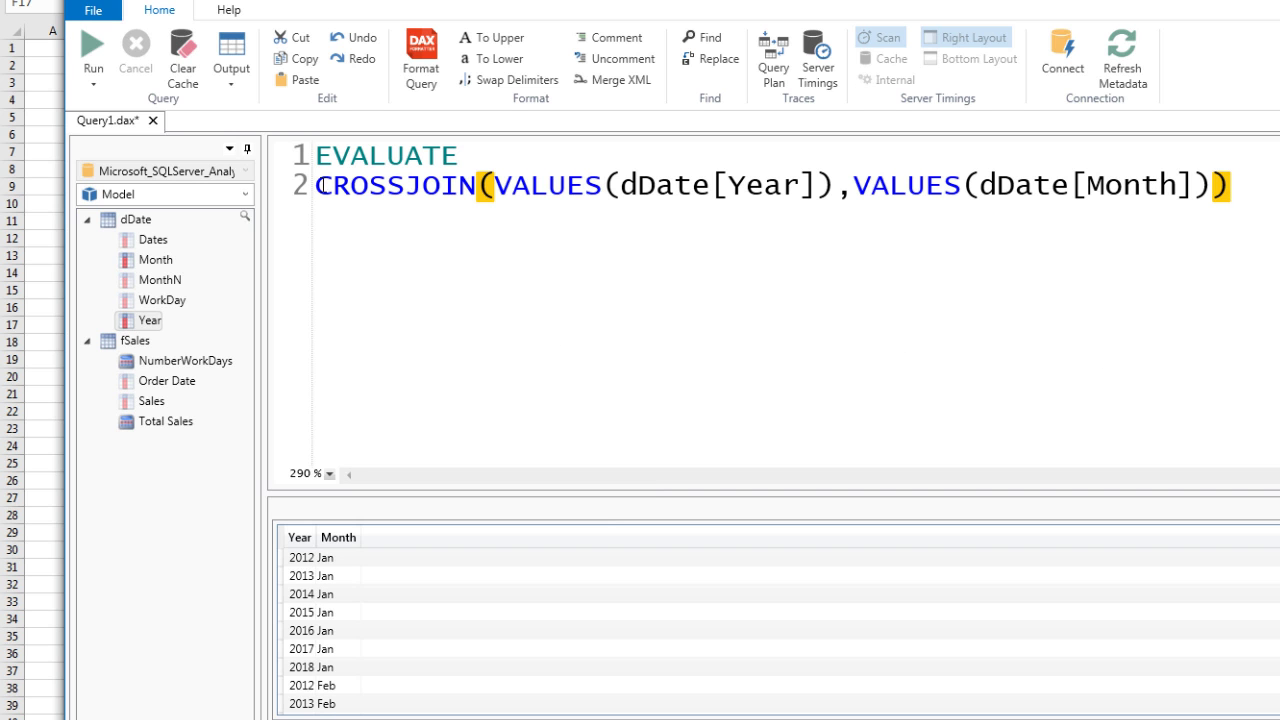
# - Copy the whole CROSSJOIN expression without EVALUATE and switch to the Power Pivot window
pyautogui.moveTo(318, 185); pyautogui.dragTo(1235, 194)
pyautogui.hotkey('ctrl', 'c')
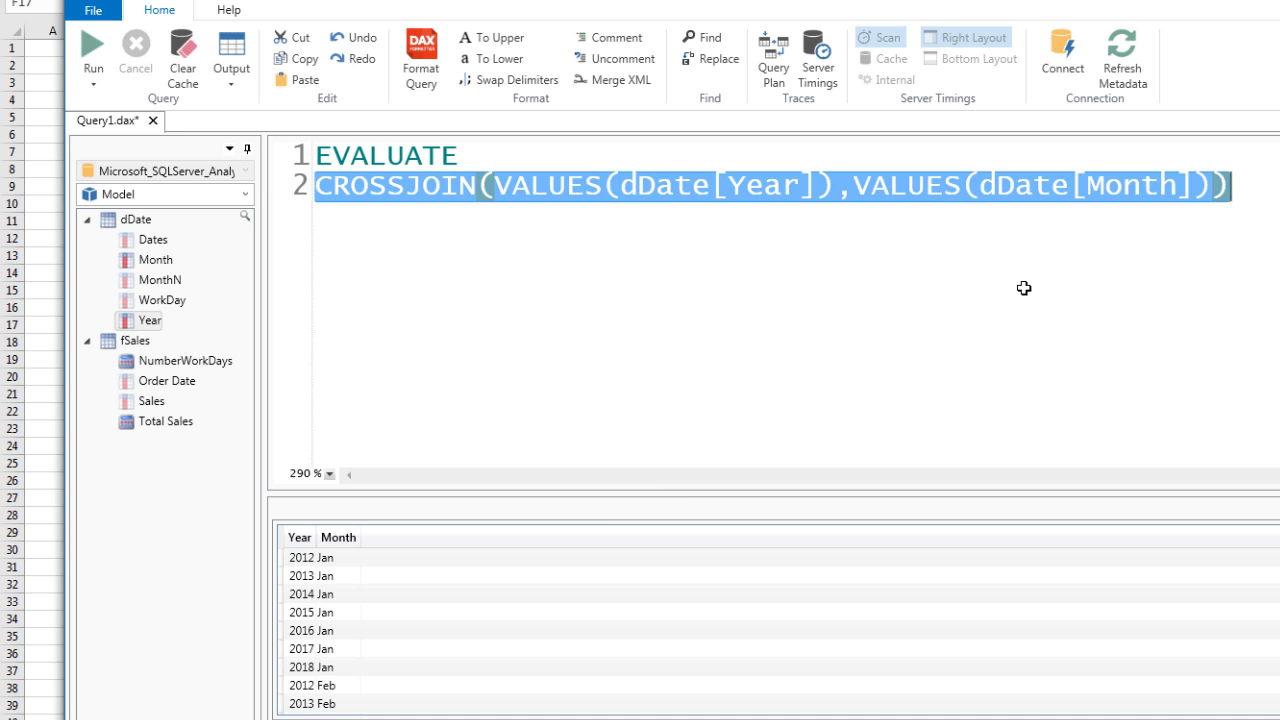
pyautogui.hotkey('alt', 'Tab')
pyautogui.hotkey('alt', 'Tab')
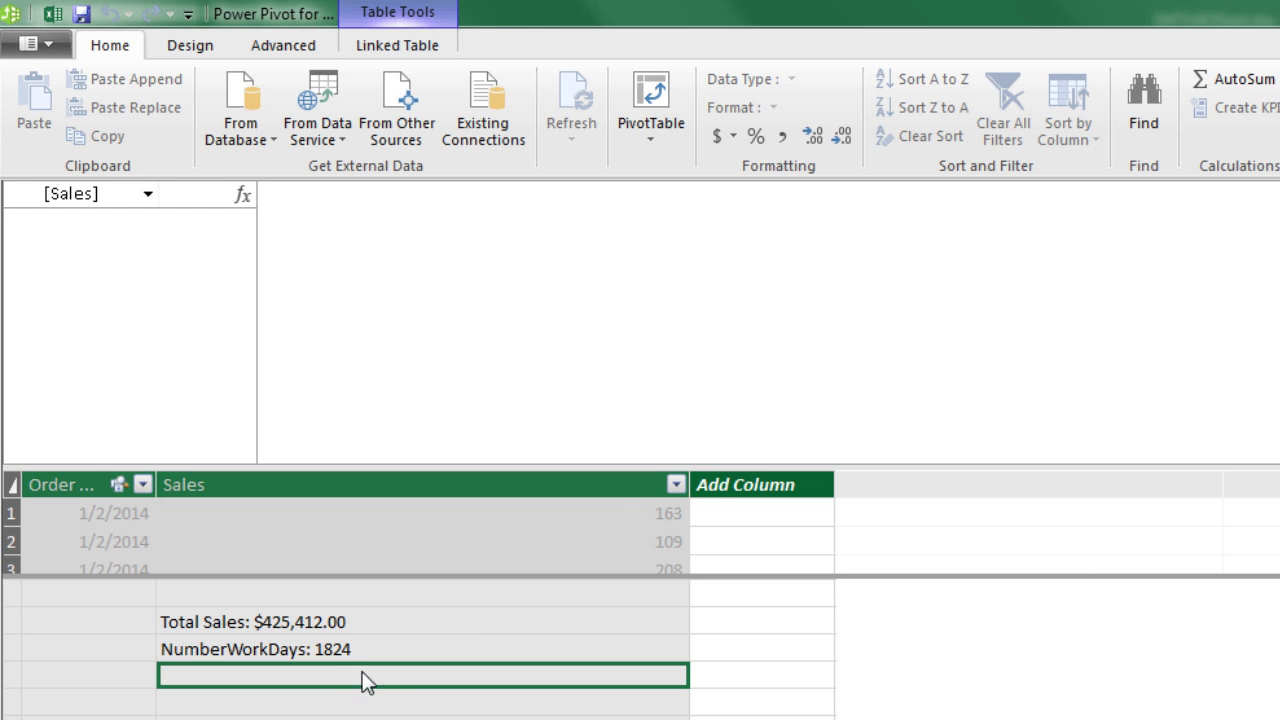
# - In the empty cell below NumberWorkDays, create the measure CountWorkDays:=COUNTROWS(CROSSJOIN(VALUES(dDate[Year]),VALUES(dDate[Month]))), reusing the copied expression
pyautogui.click(353, 231)
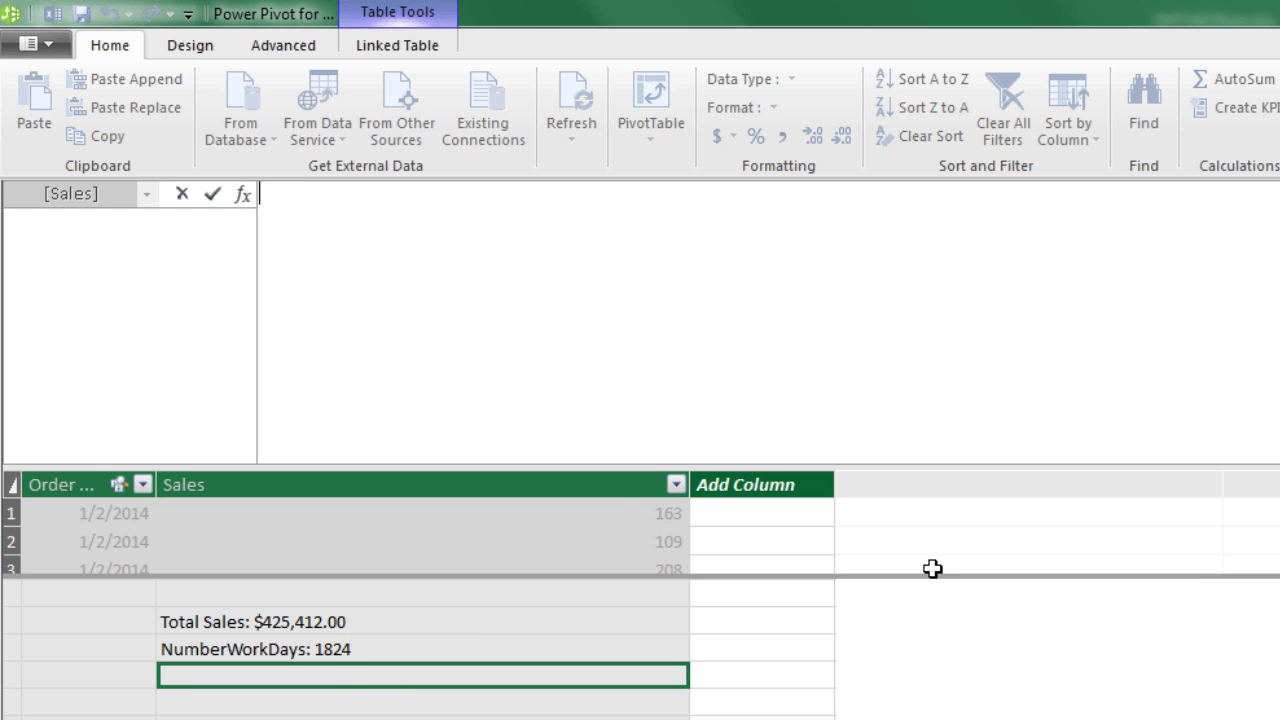
pyautogui.write('CountWorkDays:=')
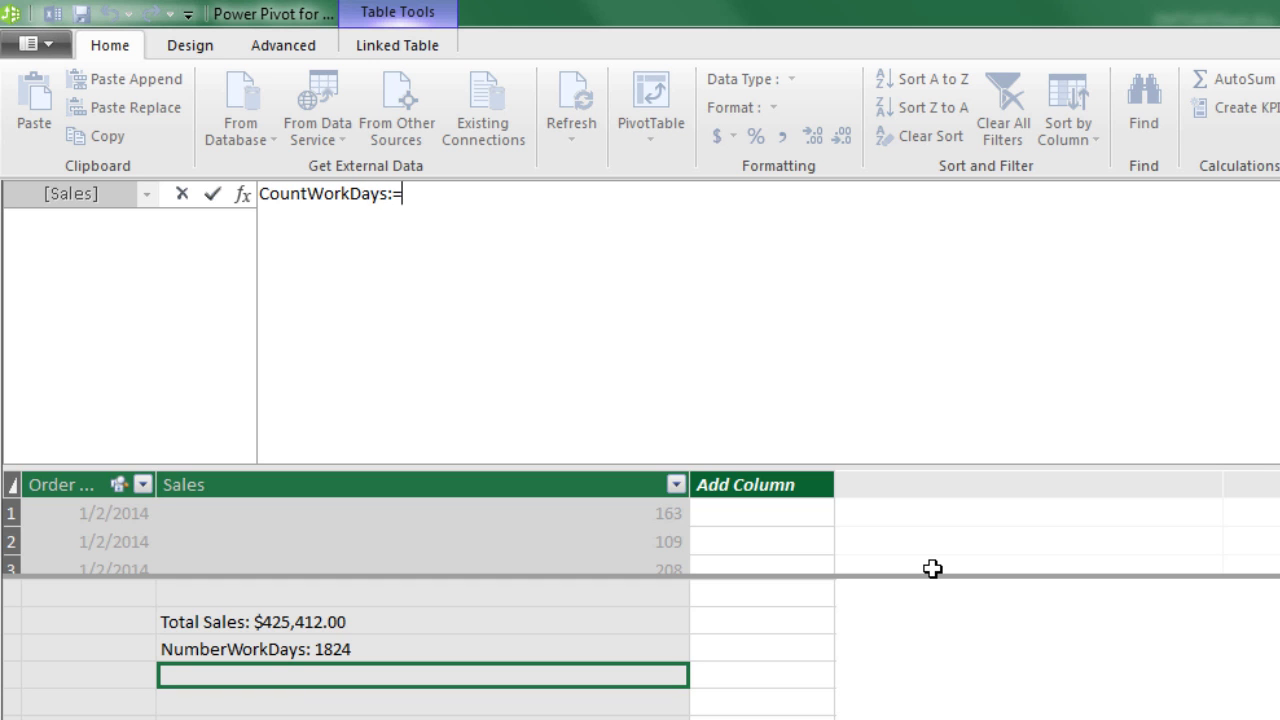
pyautogui.write('countr')
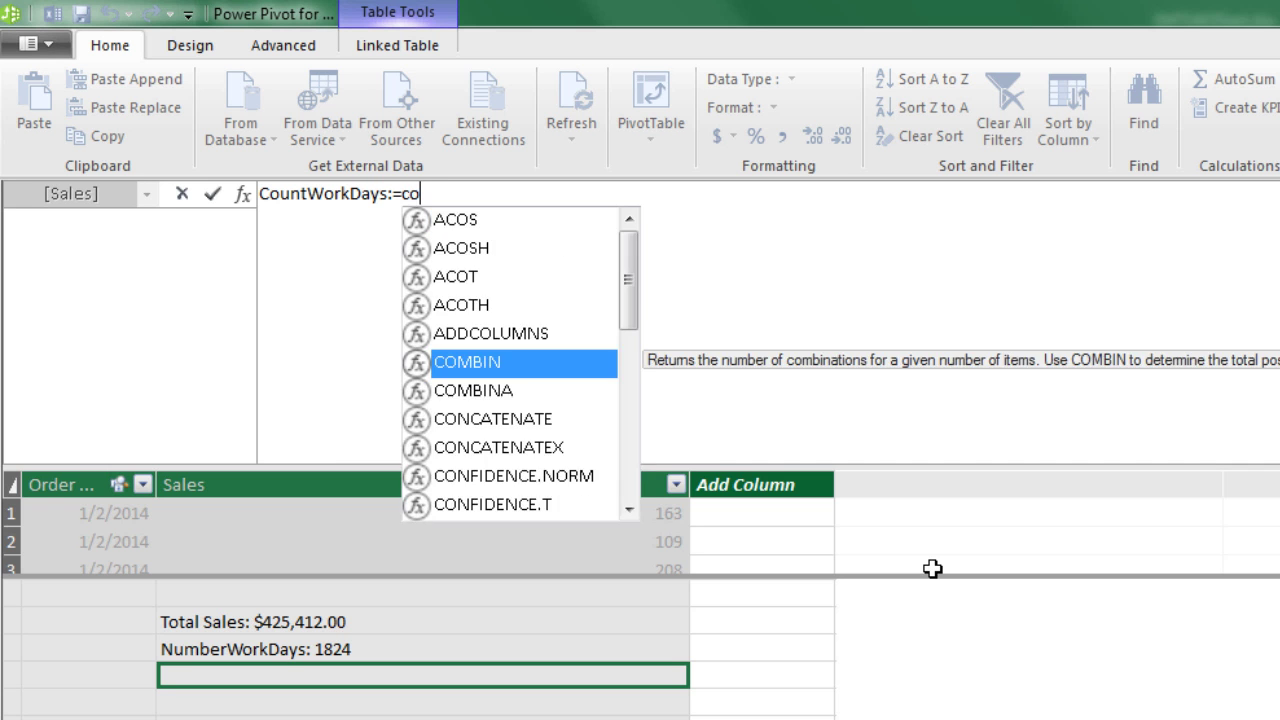
pyautogui.press('Tab')
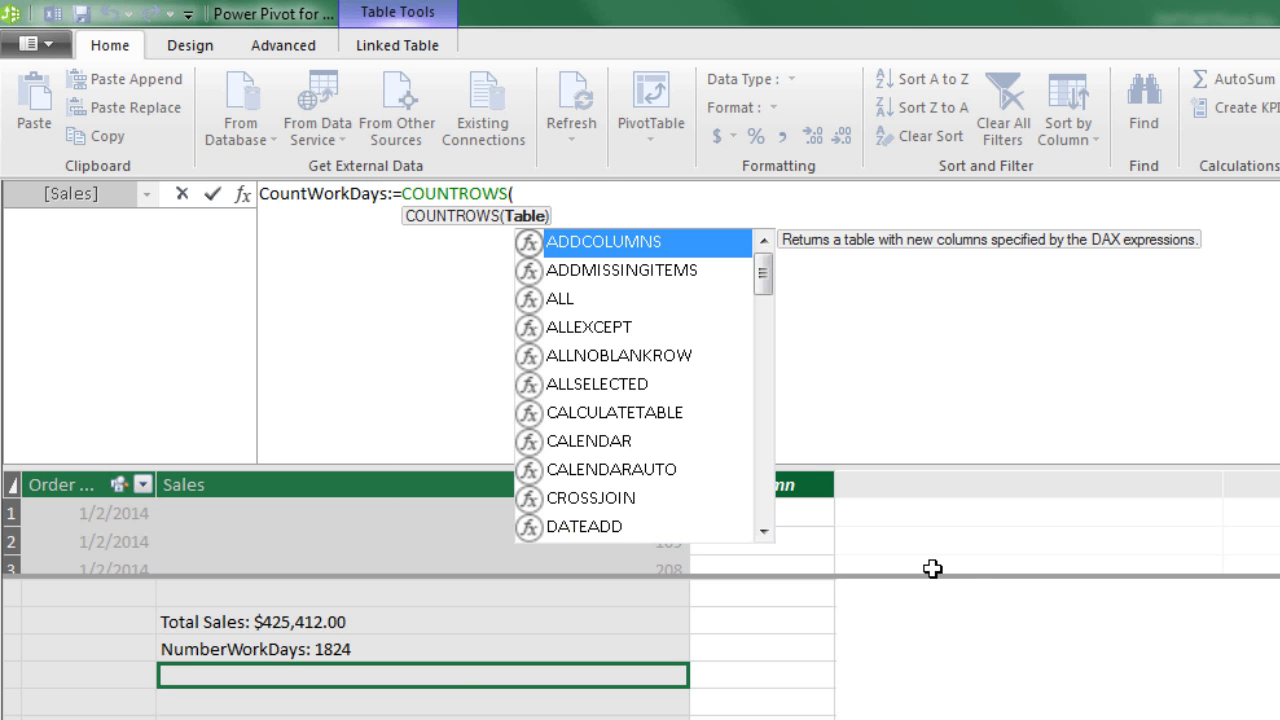
pyautogui.hotkey('ctrl', 'v')
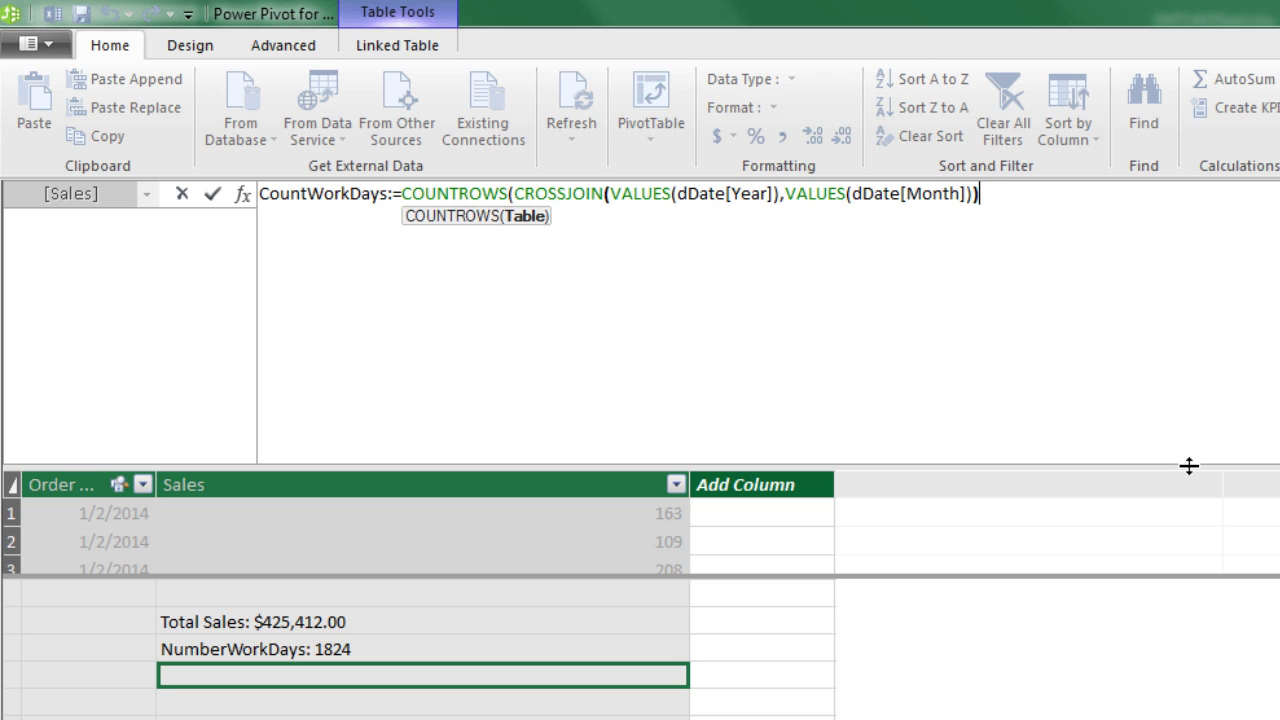
pyautogui.write(')')
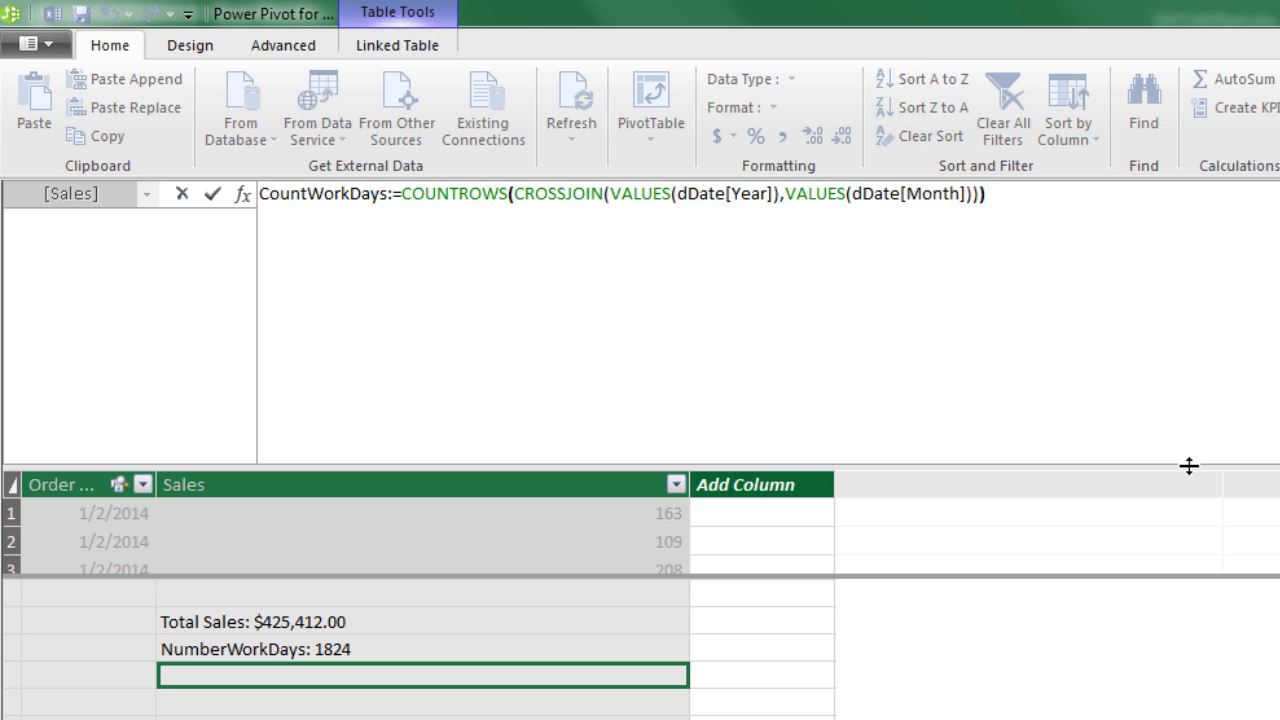
pyautogui.press('Return')
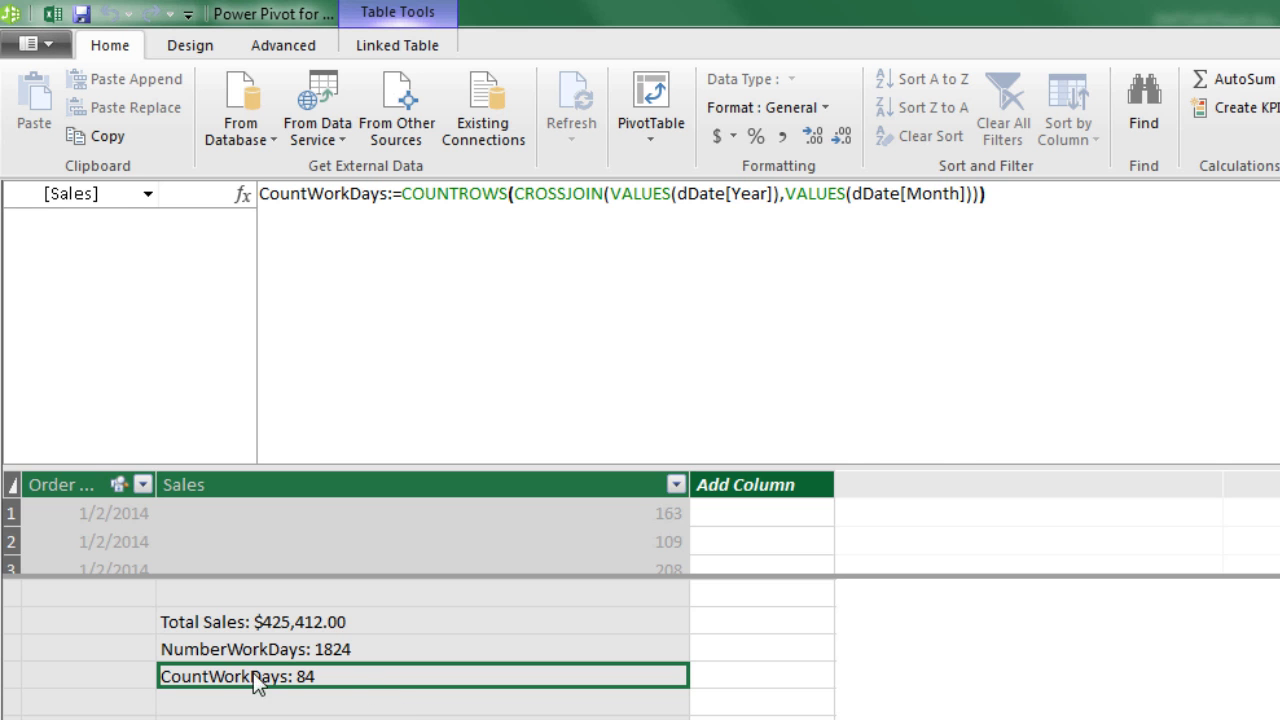
# - Switch to the Excel PivotTable and replace NumberWorkDays with CountWorkDays in the Values area
pyautogui.hotkey('alt', 'Tab')
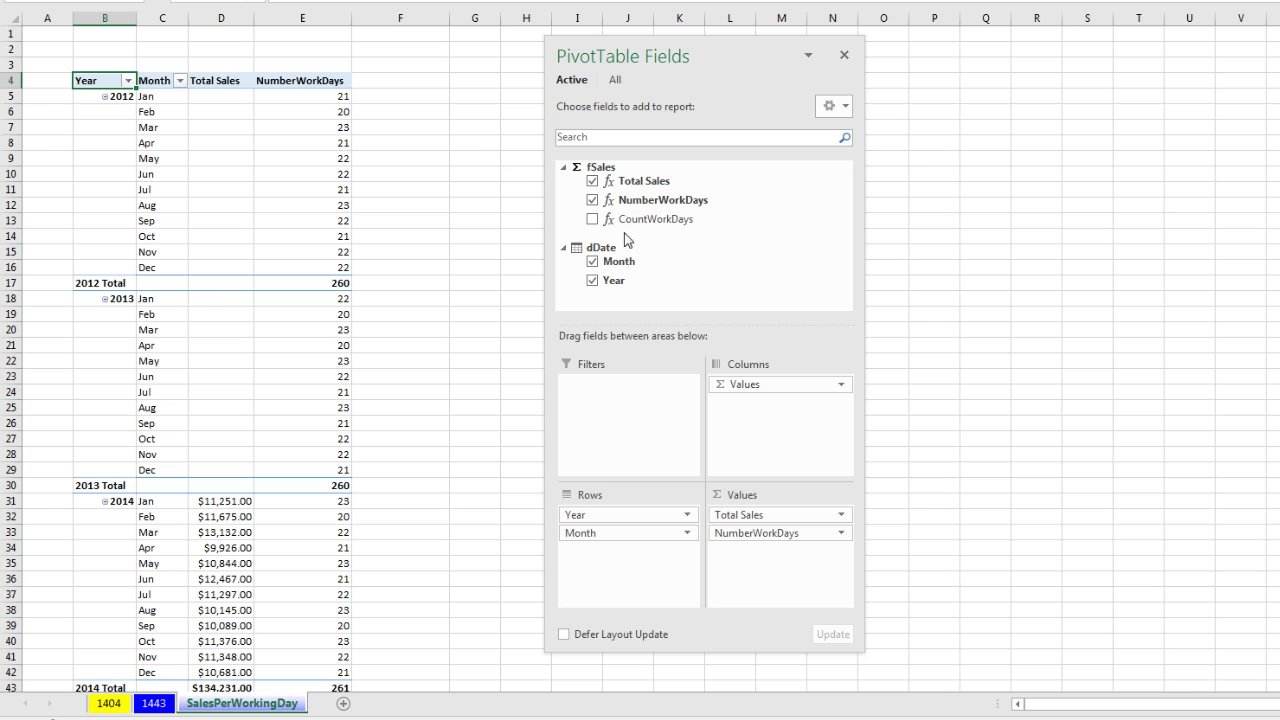
pyautogui.click(596, 205)
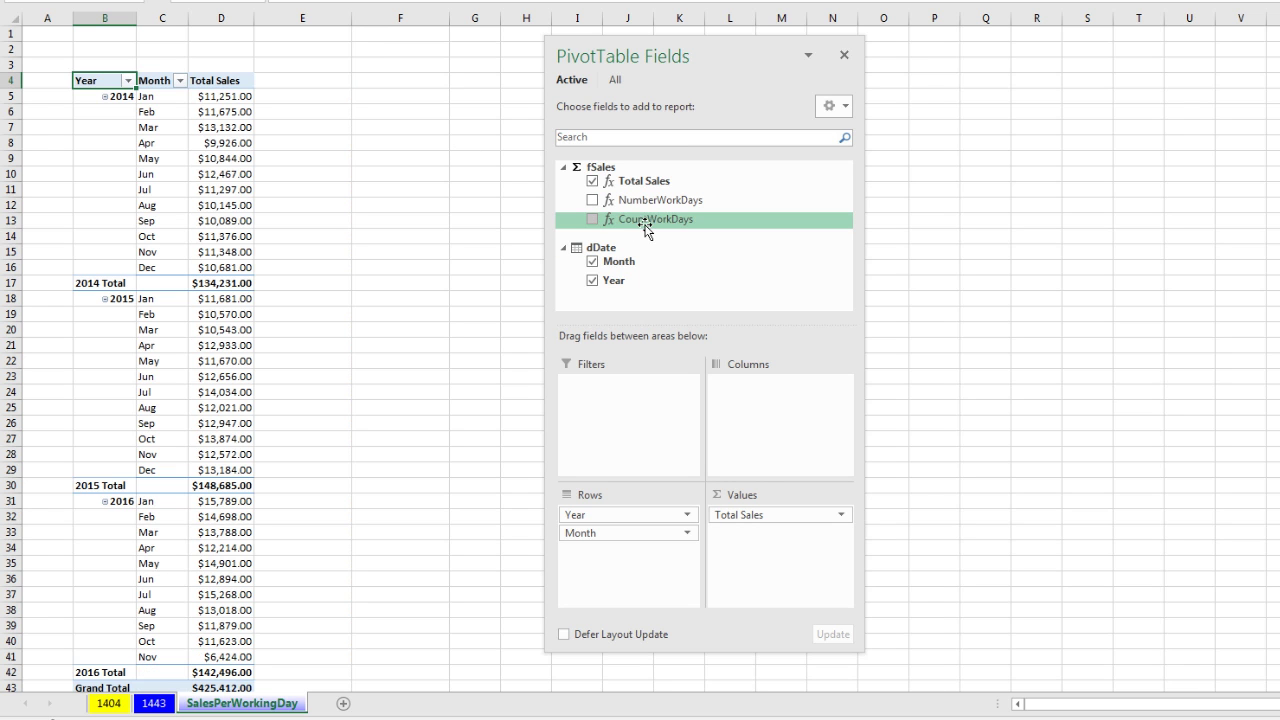
pyautogui.moveTo(649, 229); pyautogui.dragTo(770, 580)
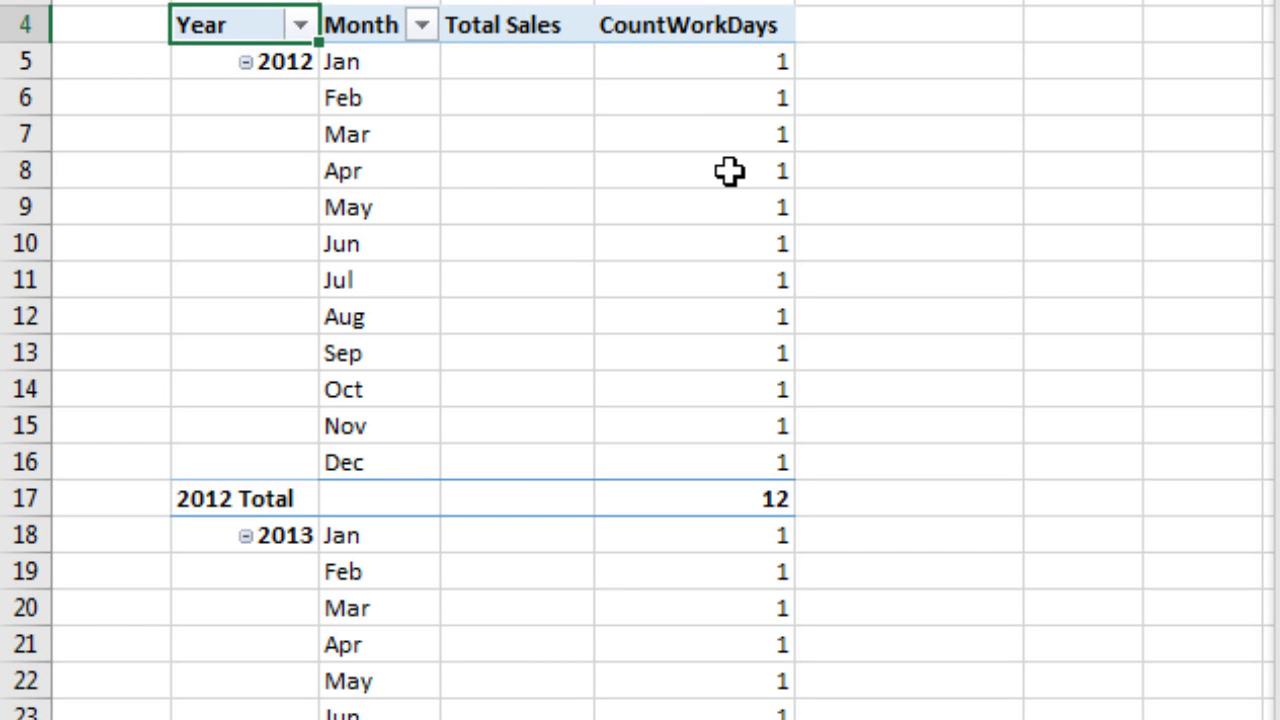
# - Examine the CountWorkDays values for individual months, the yearly totals, and the grand total in the PivotTable
pyautogui.click(515, 157)
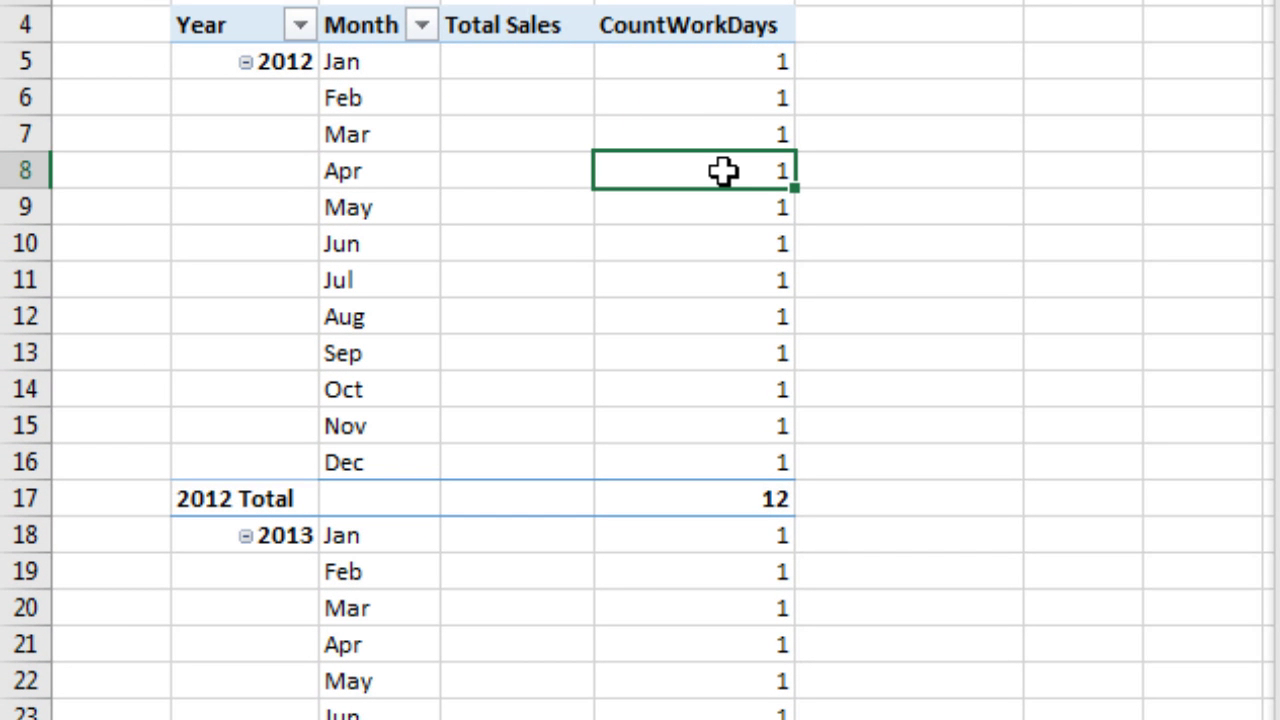
pyautogui.click(723, 219)
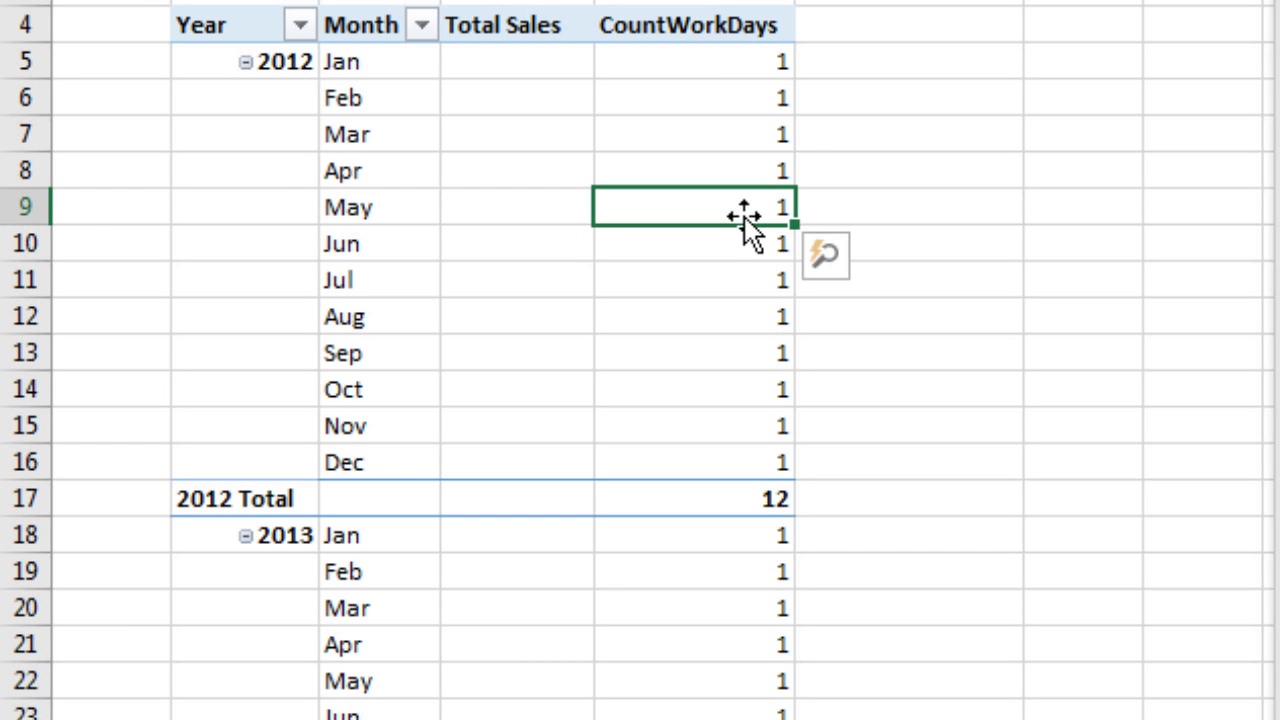
pyautogui.moveTo(753, 285)
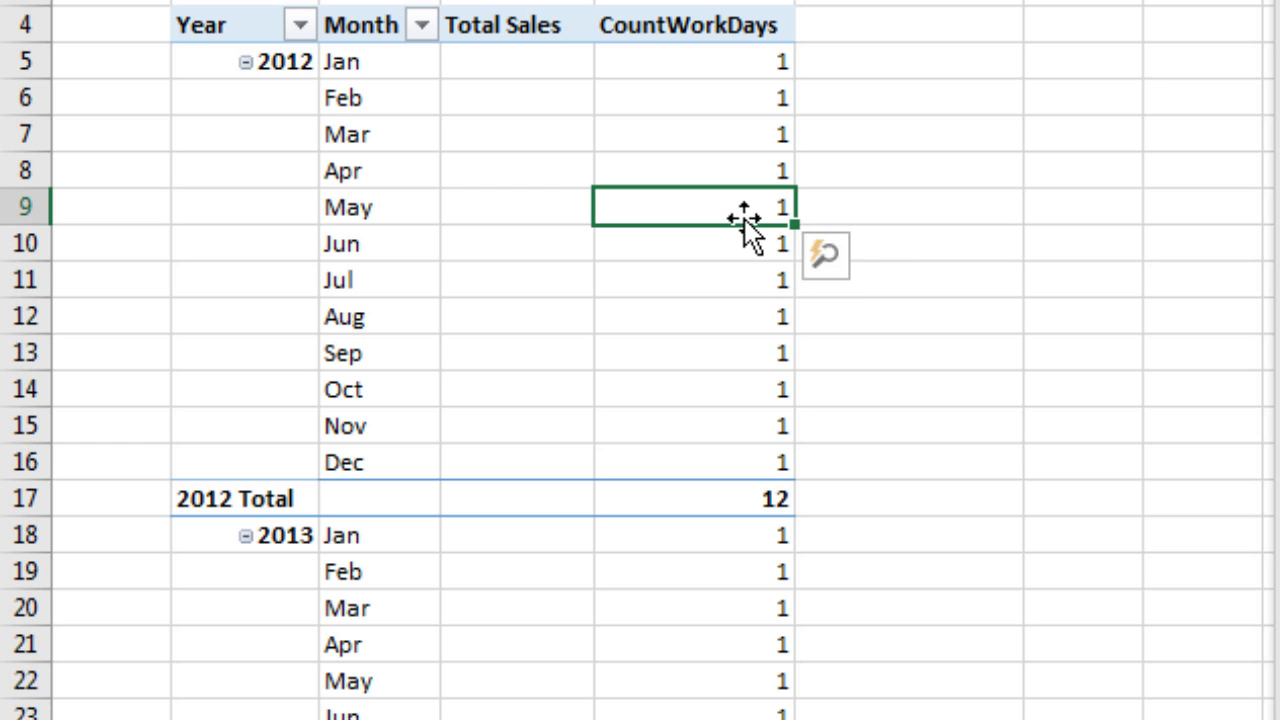
pyautogui.click(731, 510)
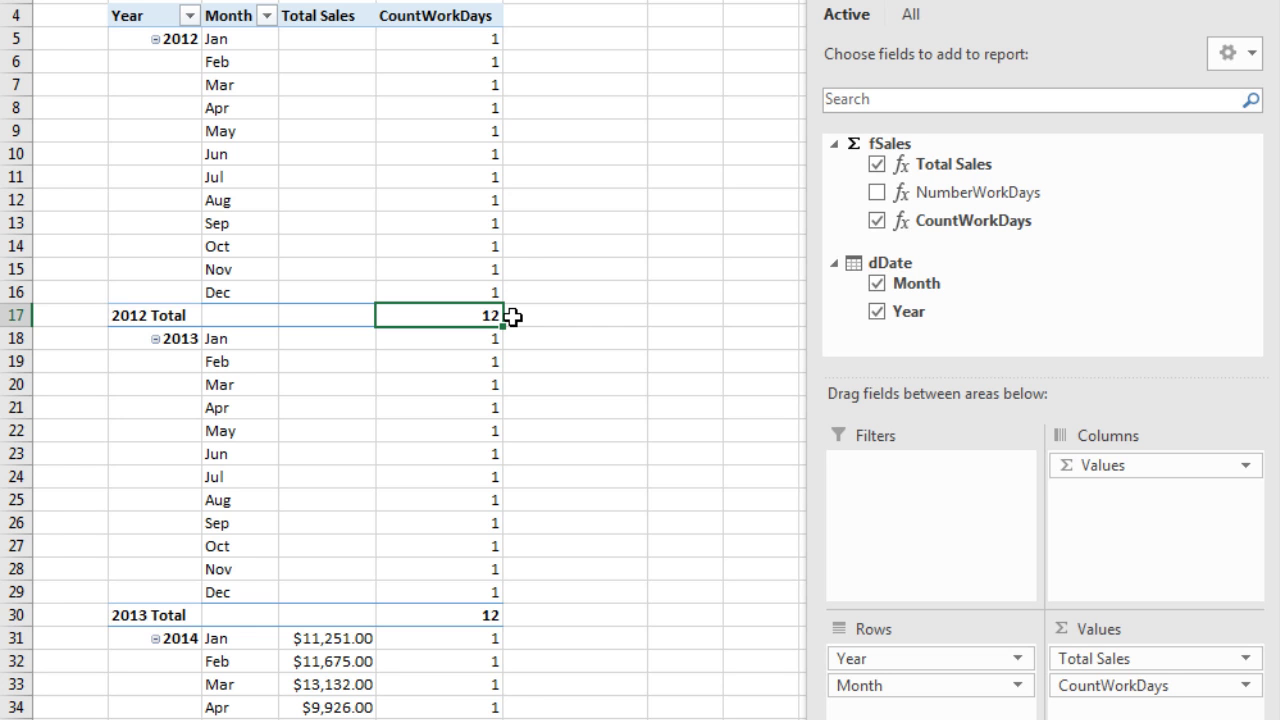
pyautogui.scroll(-16, 660, 517)
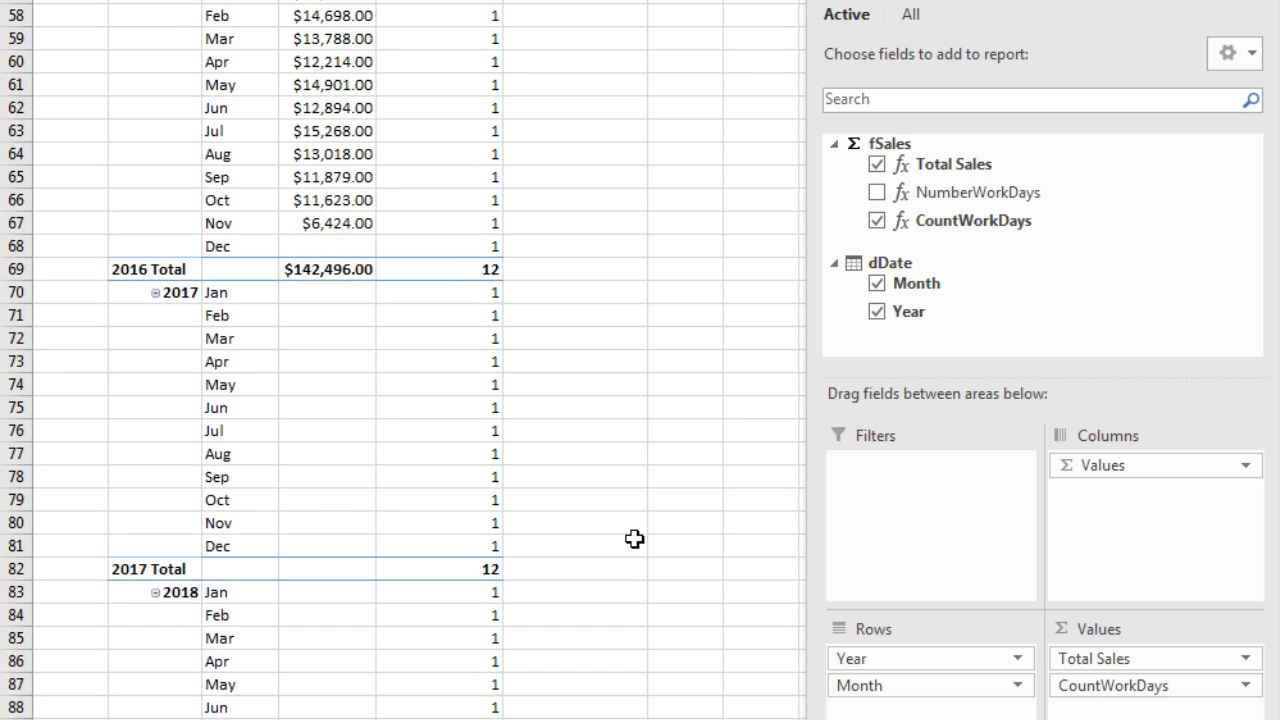
pyautogui.scroll(-6, 634, 539)
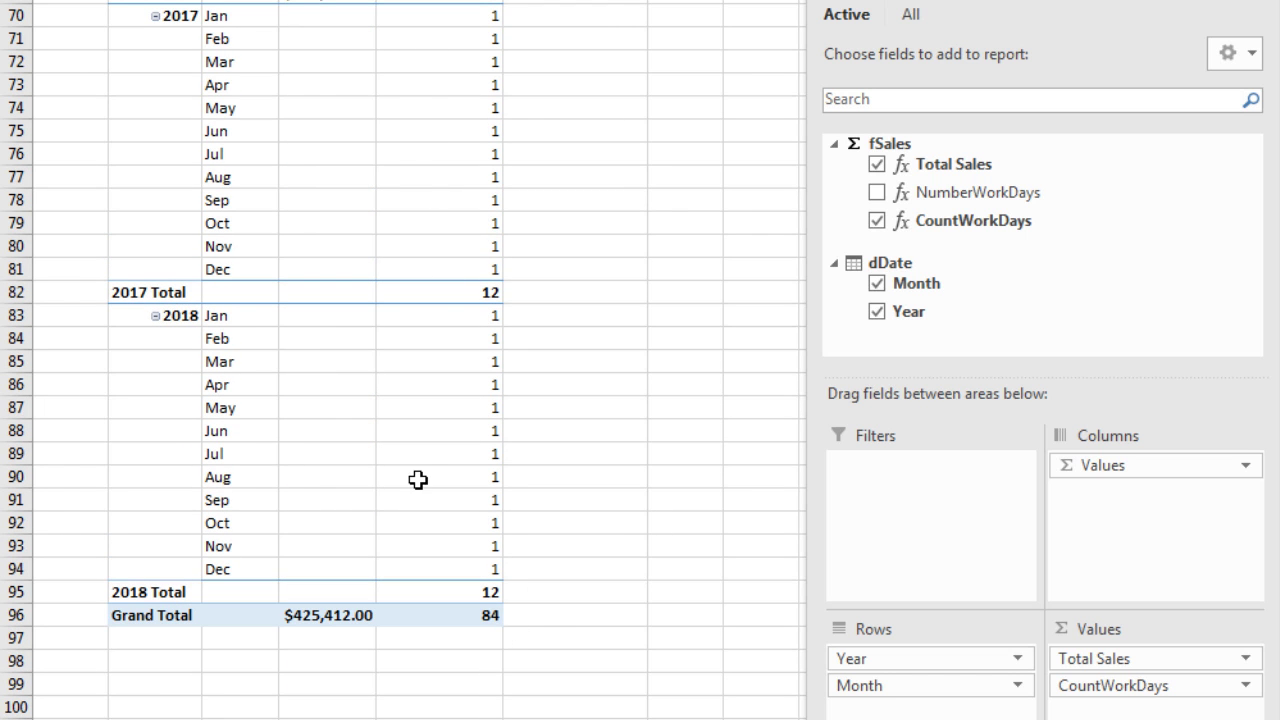
pyautogui.moveTo(418, 476)
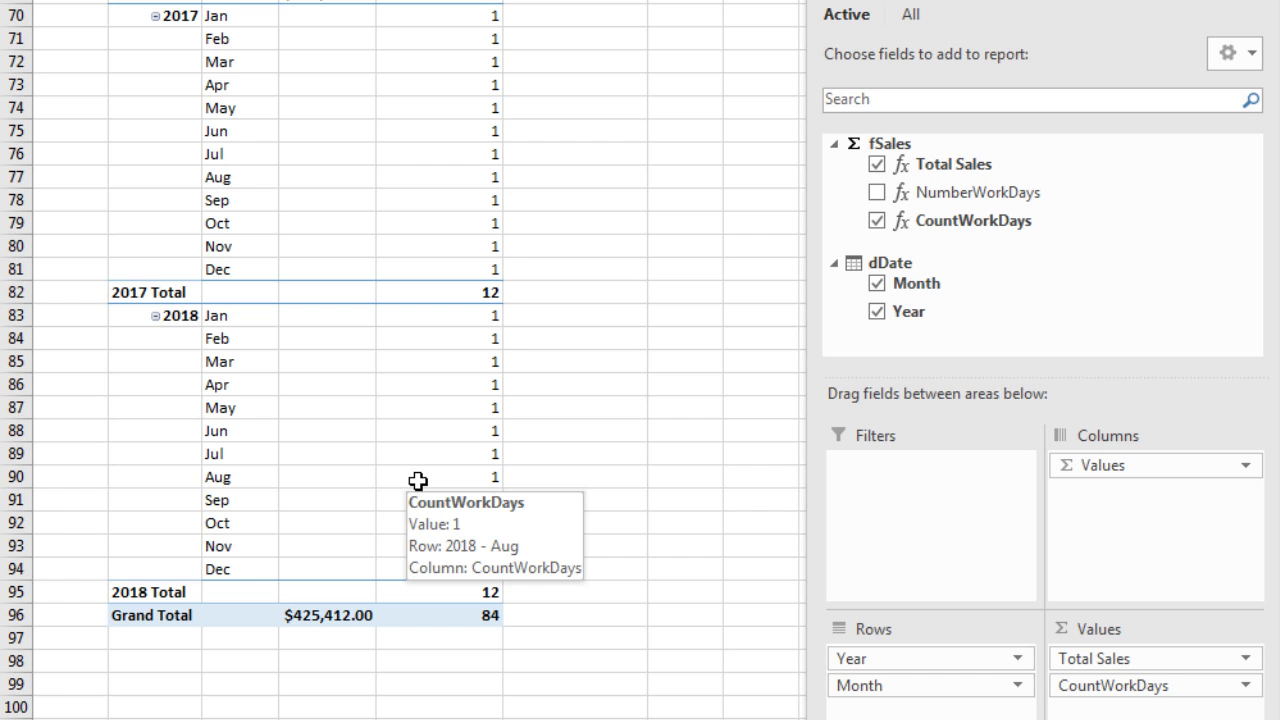
pyautogui.scroll(20, 418, 481)
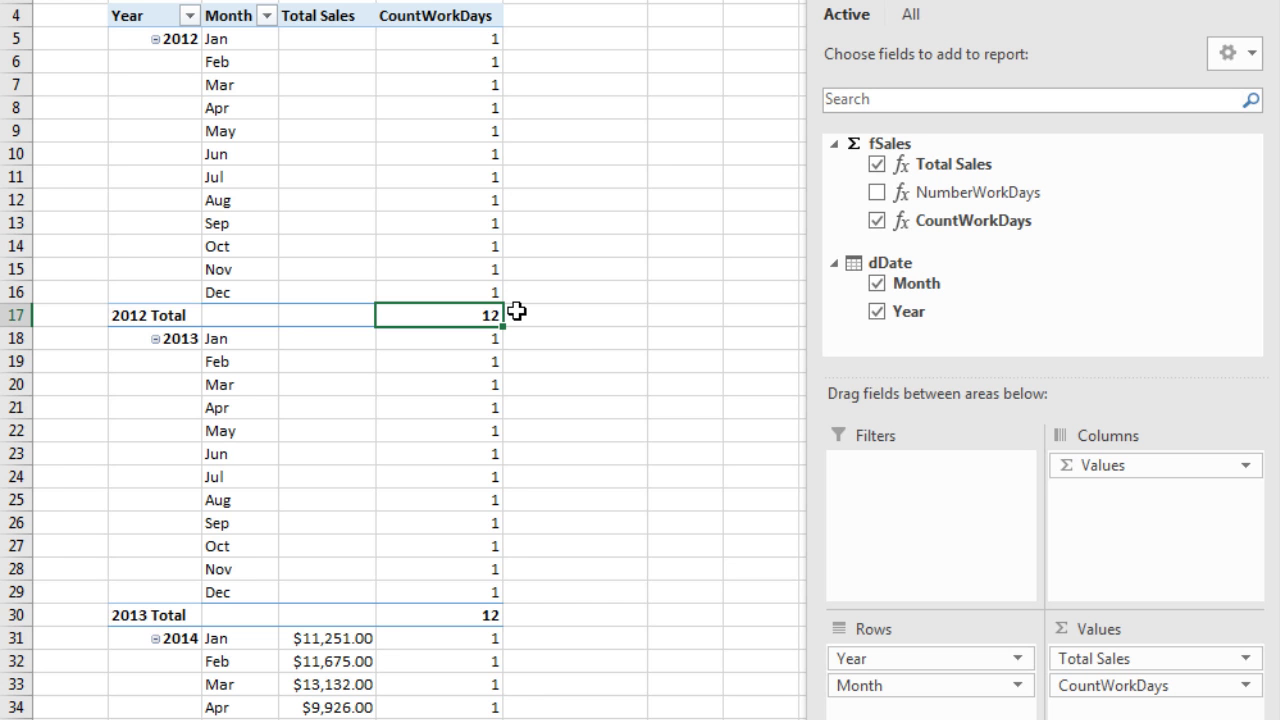
# - Switch to DAX Studio and move the CROSSJOIN arguments onto a new indented line after the opening parenthesis
pyautogui.hotkey('alt', 'Tab')
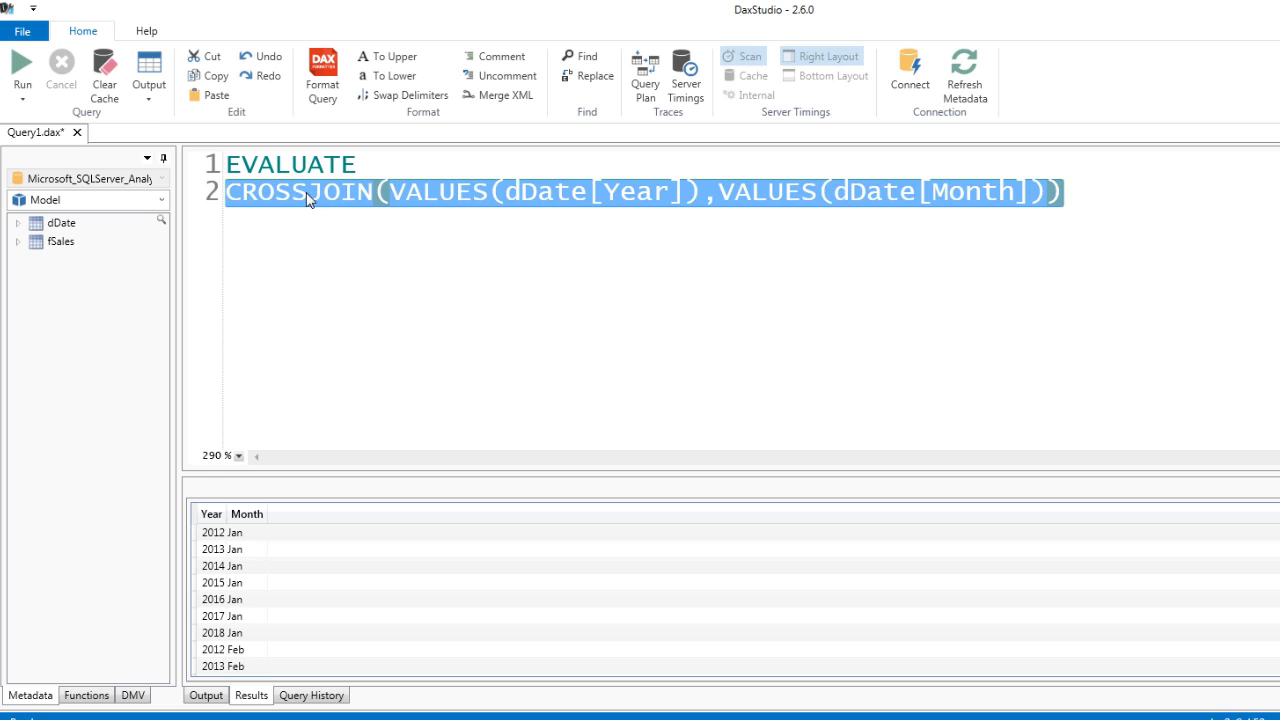
pyautogui.click(240, 195)
pyautogui.click(388, 195)
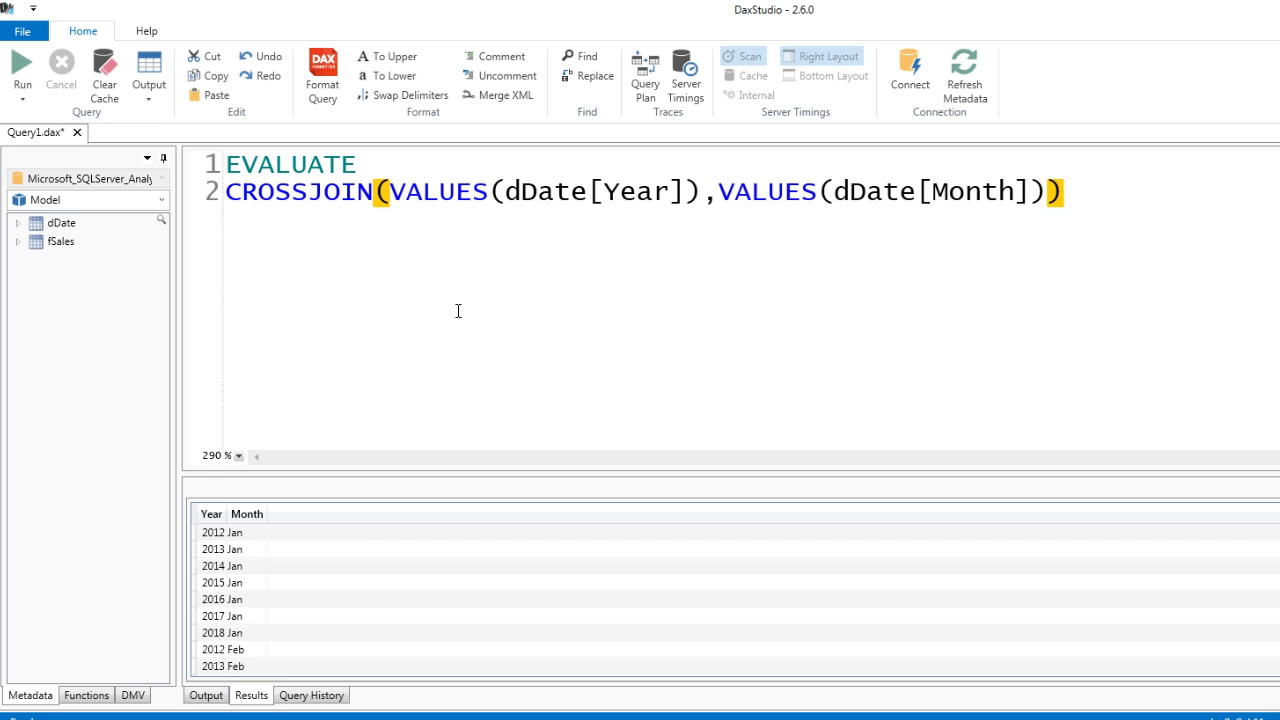
pyautogui.press('Return')
pyautogui.press('Tab')
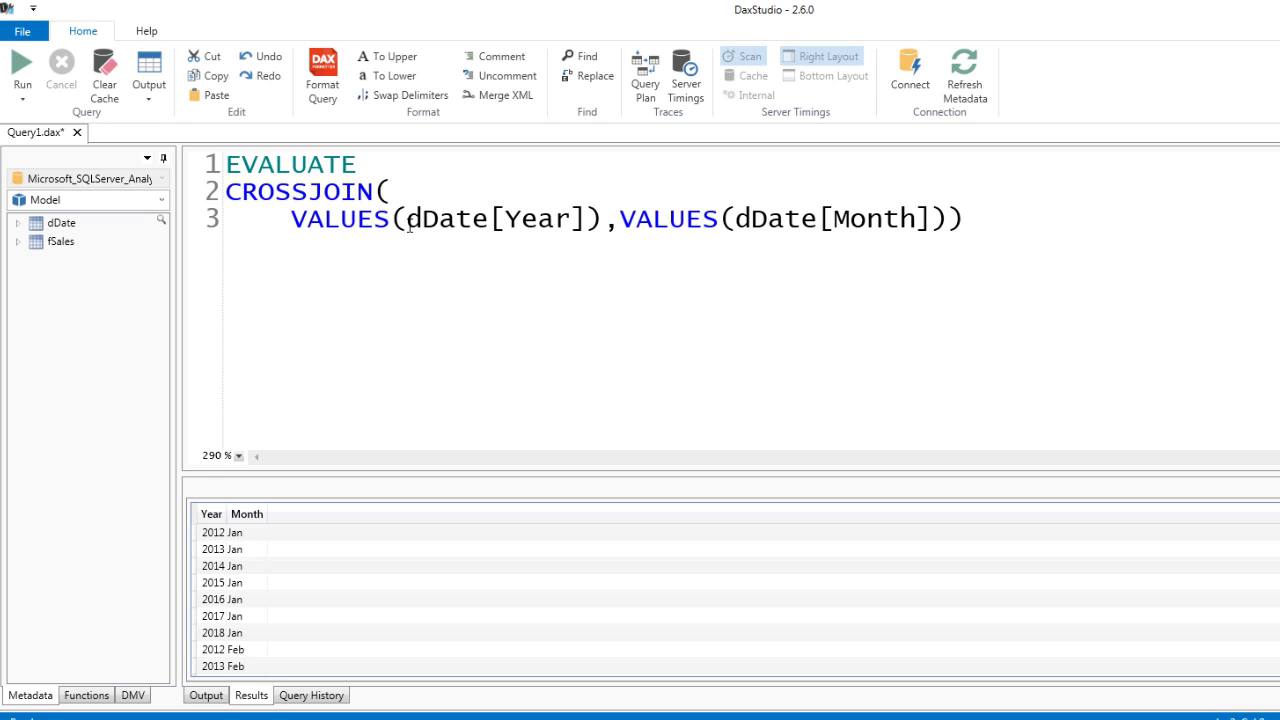
# - Put VALUES(dDate[Month]) on its own indented line and CROSSJOIN's closing parenthesis alone on the line below
pyautogui.click(620, 220)
pyautogui.press('Return')
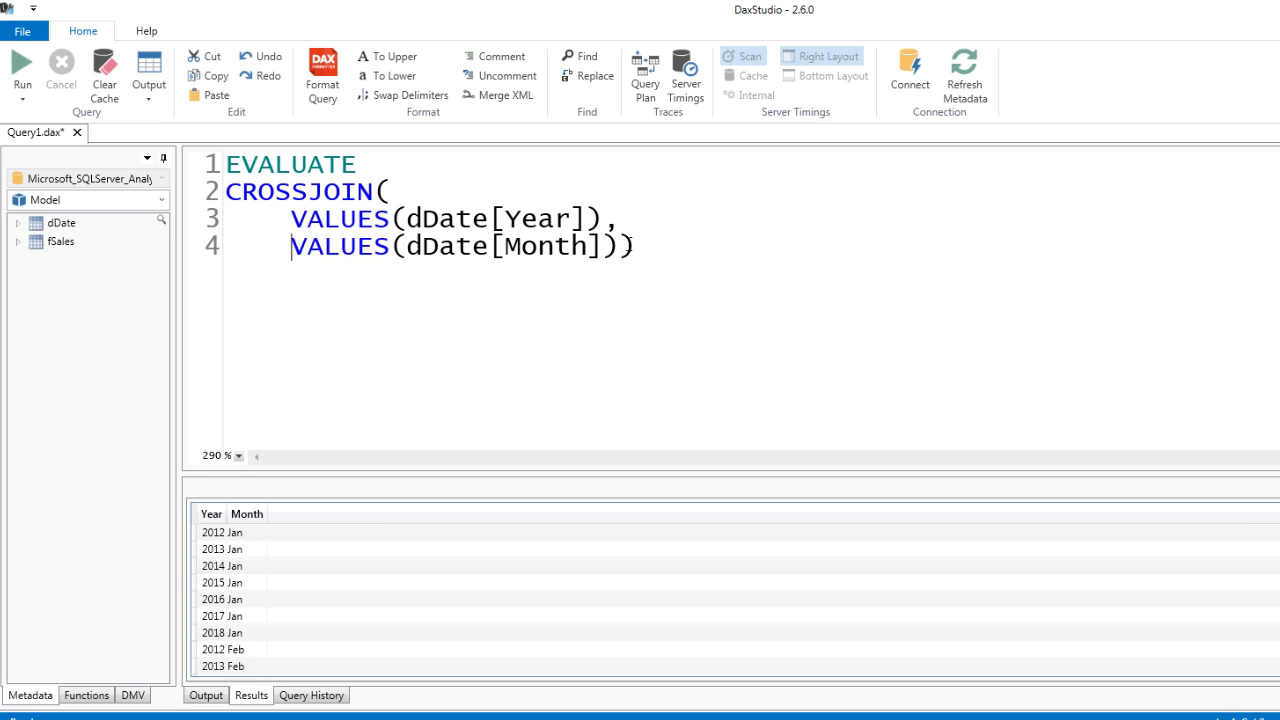
pyautogui.click(806, 243)
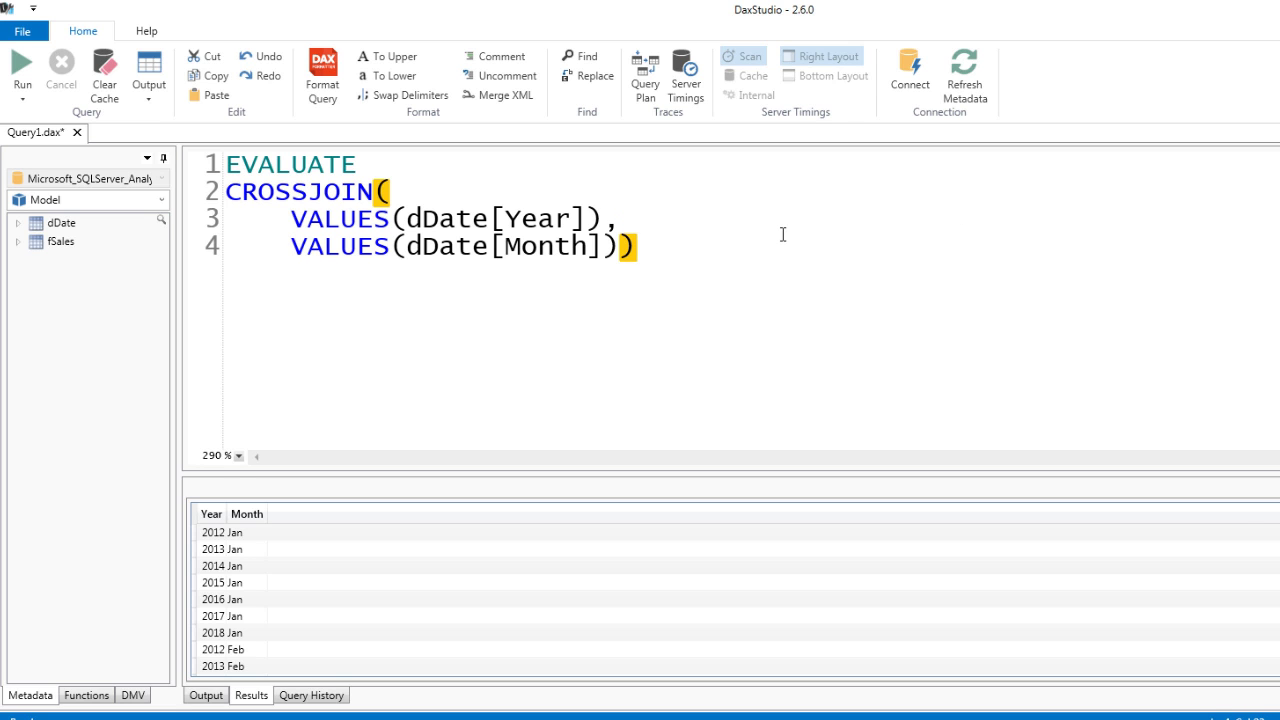
pyautogui.press('BackSpace')
pyautogui.press('Return')
pyautogui.press('BackSpace')
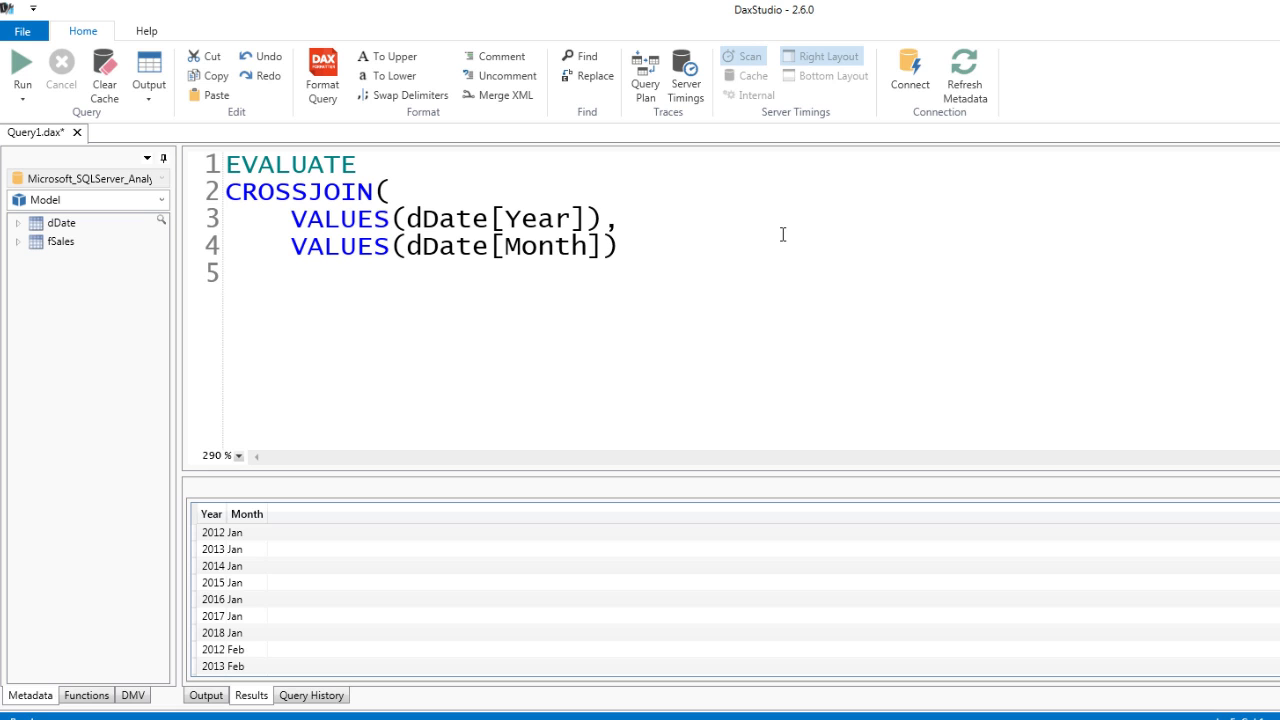
pyautogui.write(')')
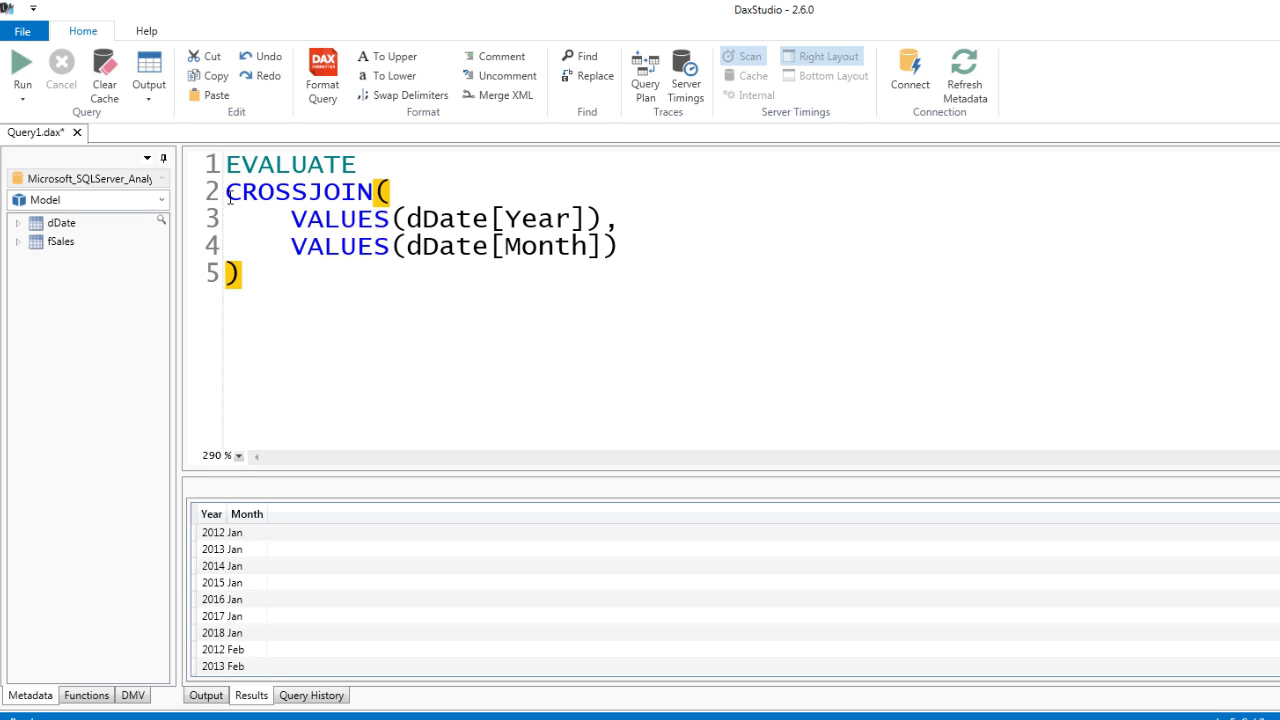
# - Insert SUMX( on a new line below EVALUATE and indent the whole CROSSJOIN block beneath it as its table argument
pyautogui.click(375, 162)
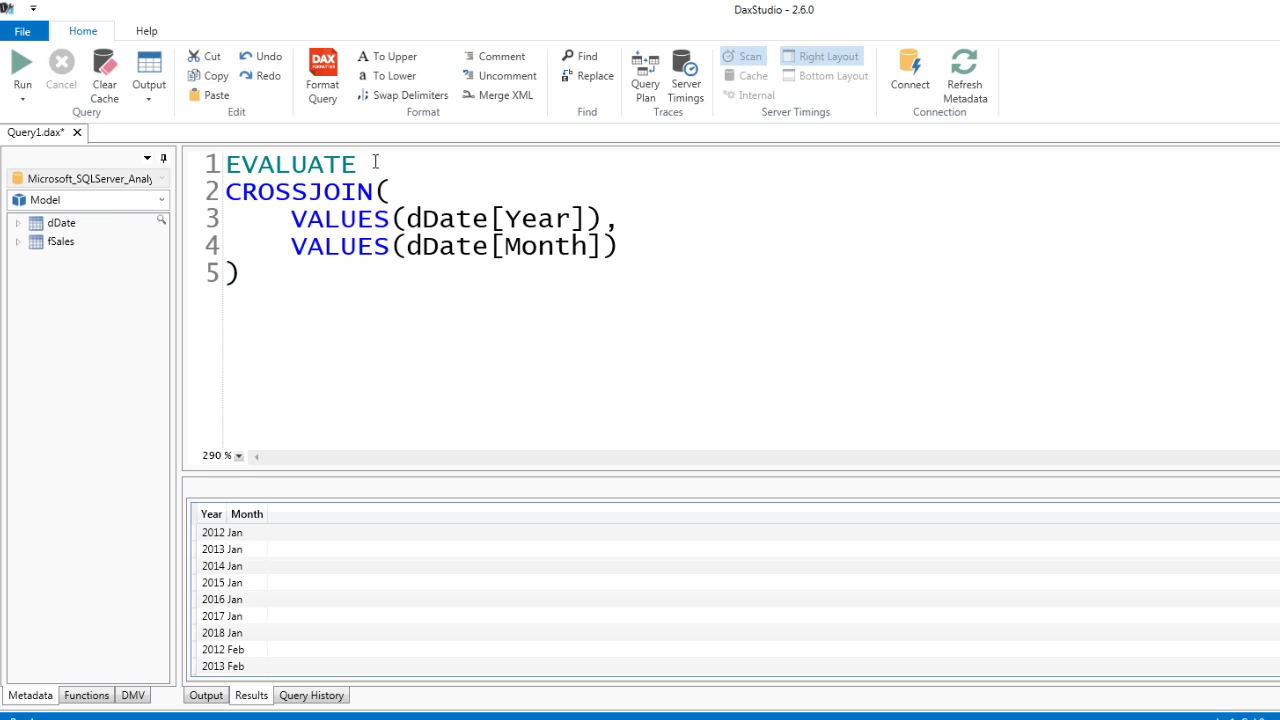
pyautogui.press('Return')
pyautogui.write('sum')
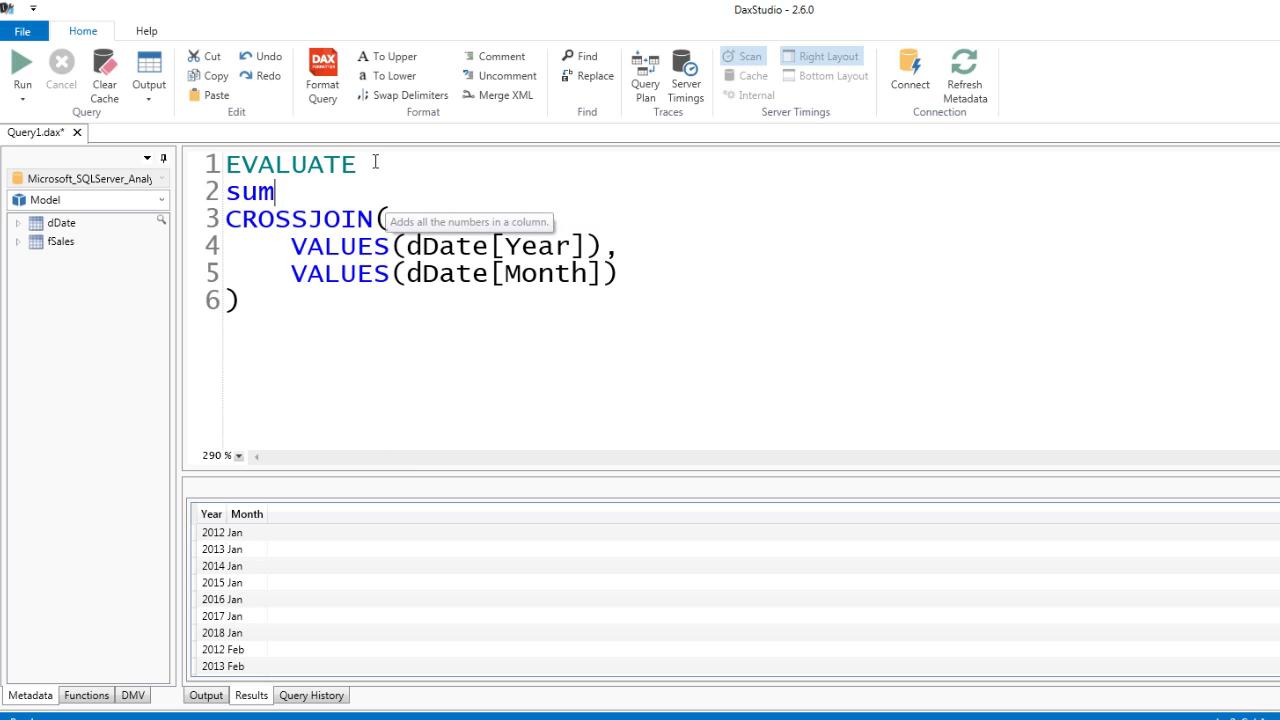
pyautogui.write('x(')
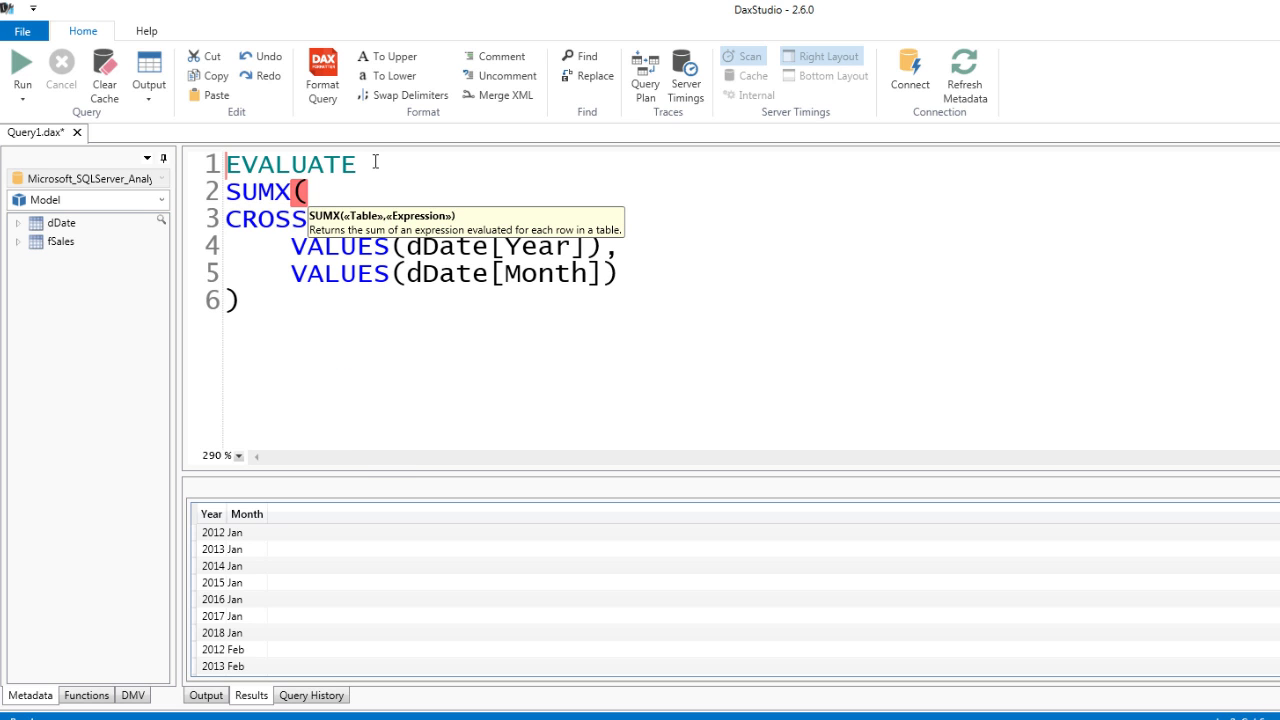
pyautogui.press('Return')
pyautogui.moveTo(228, 247); pyautogui.dragTo(266, 333)
pyautogui.press('Tab')
pyautogui.click(268, 211)
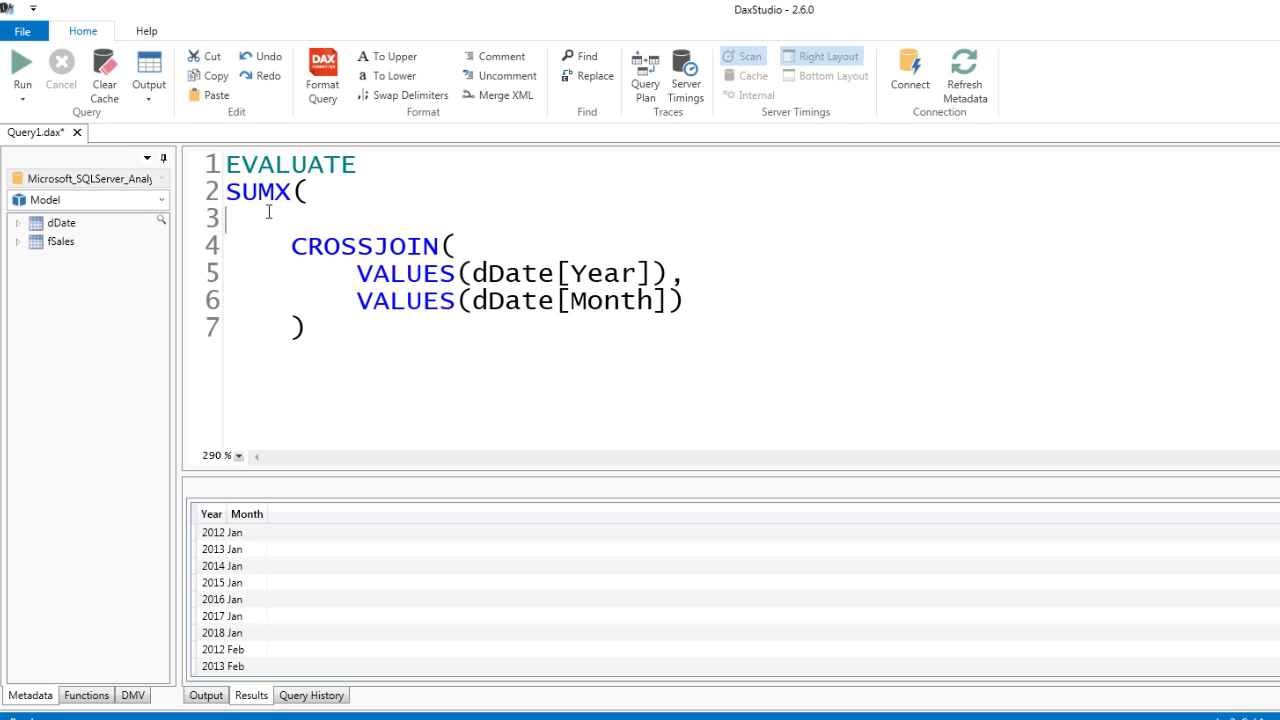
pyautogui.press('Delete')
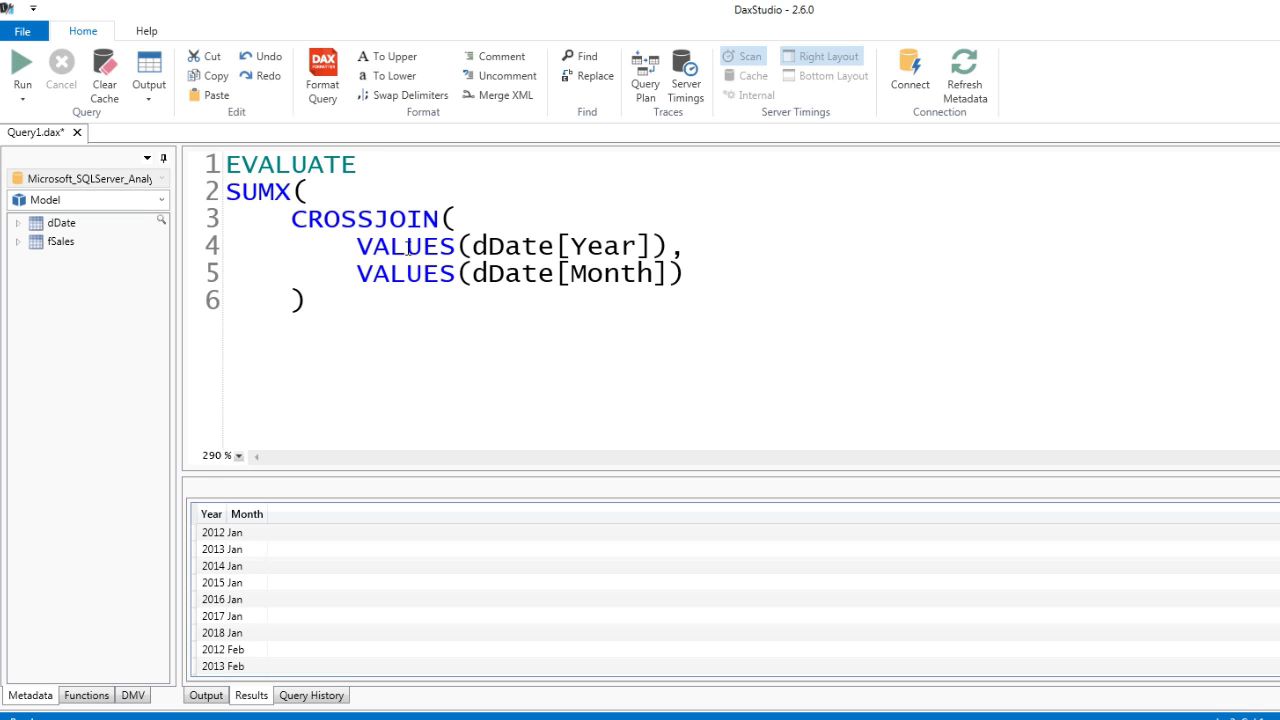
# - Add a comma after the CROSSJOIN block and start SUMX's expression on a new line with IF([Total Sales]>0,
pyautogui.click(383, 296)
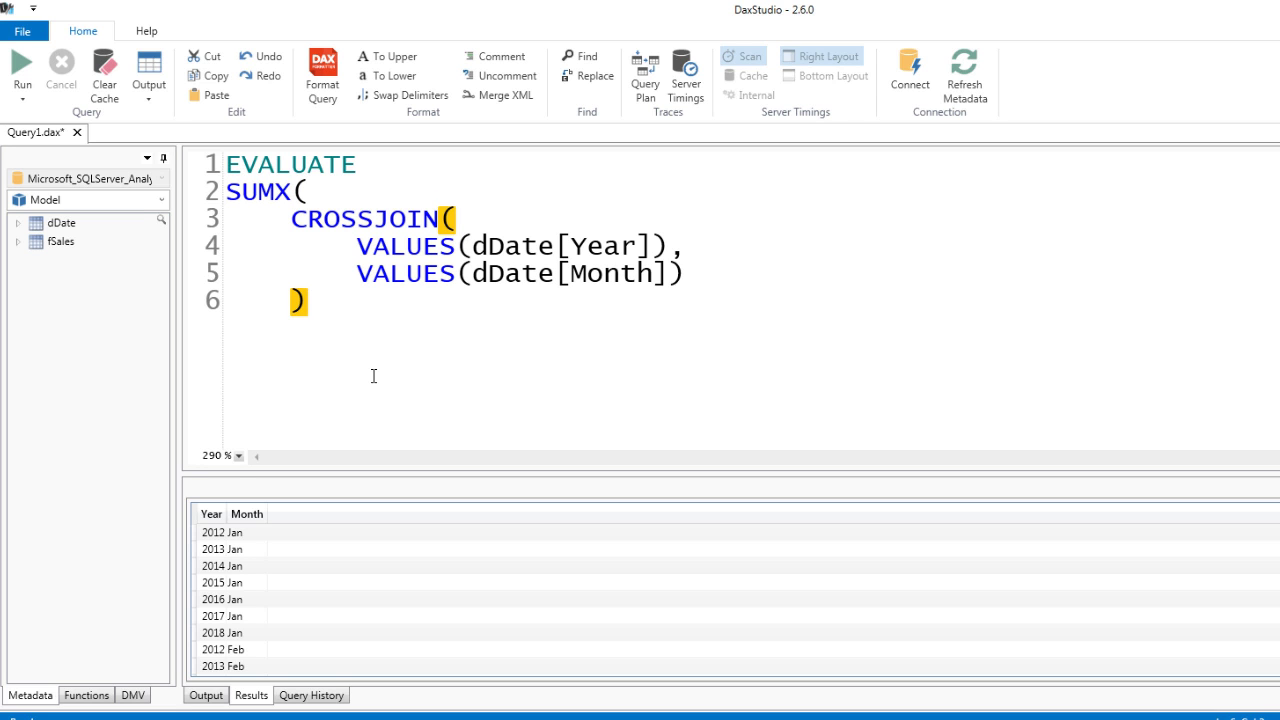
pyautogui.write(',')
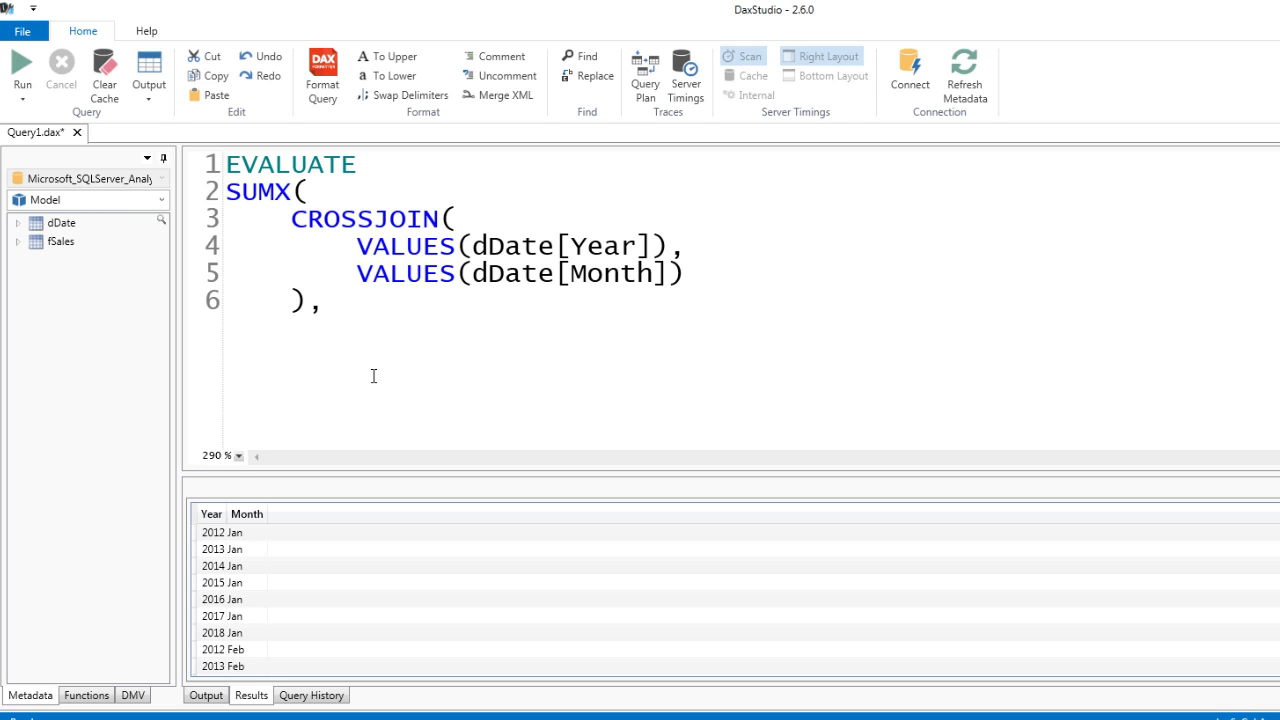
pyautogui.press('Return')
pyautogui.write('IF(')
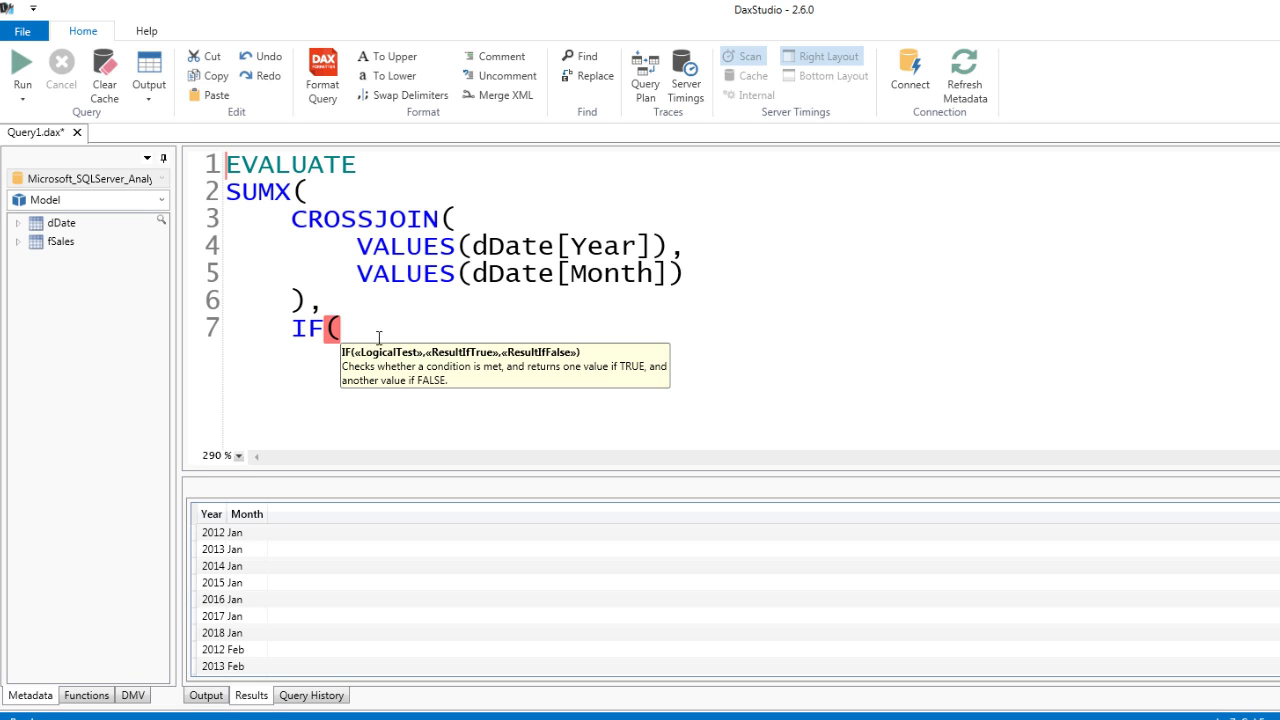
pyautogui.write('[')
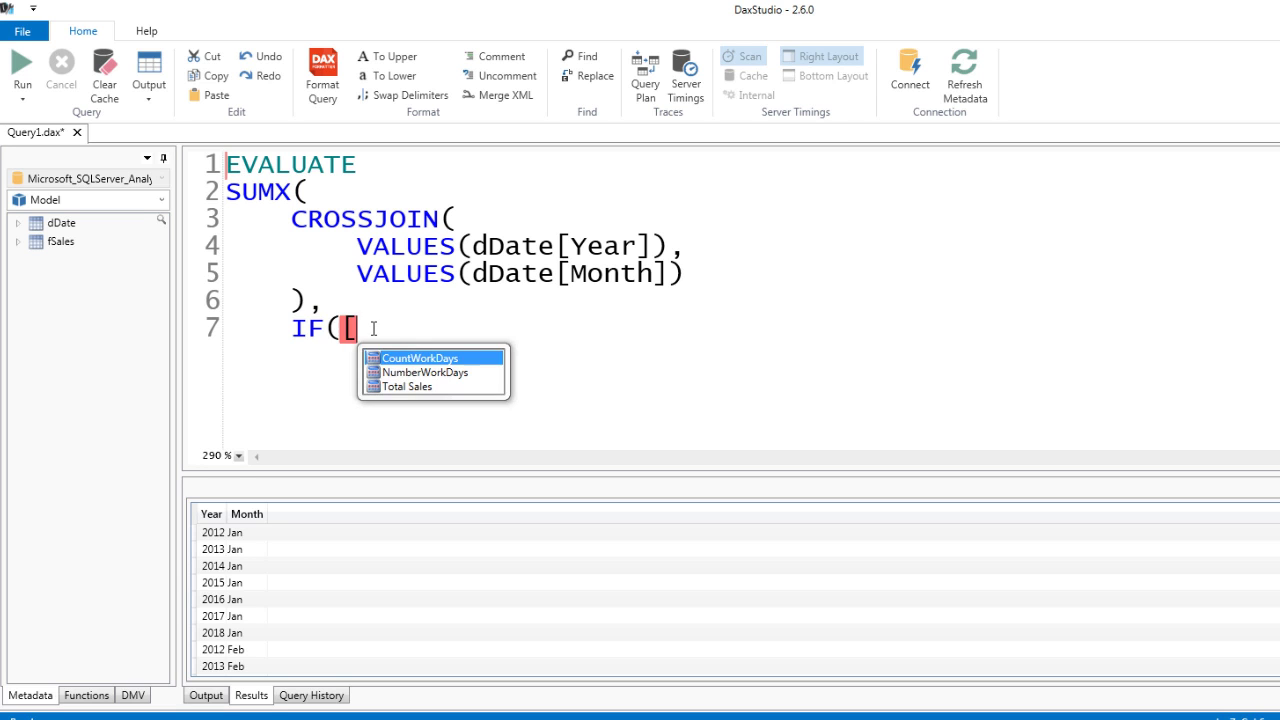
pyautogui.press('Down')
pyautogui.press('Down')
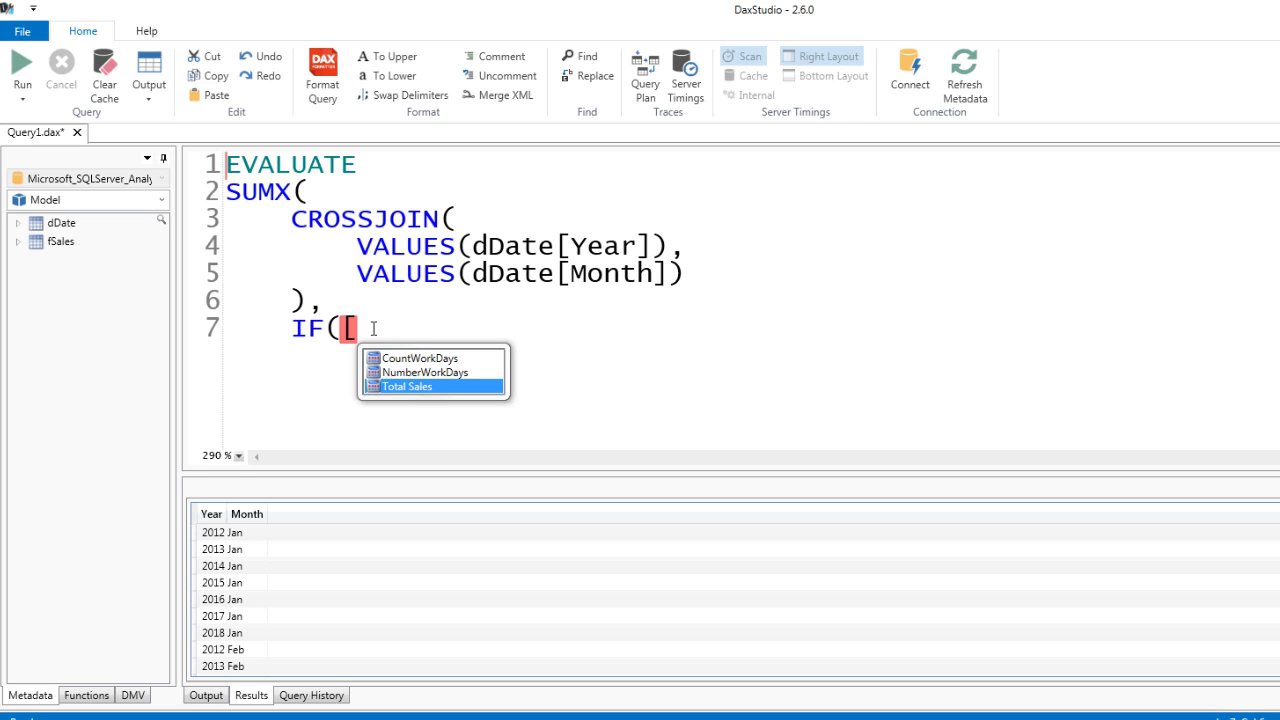
pyautogui.press('Tab')
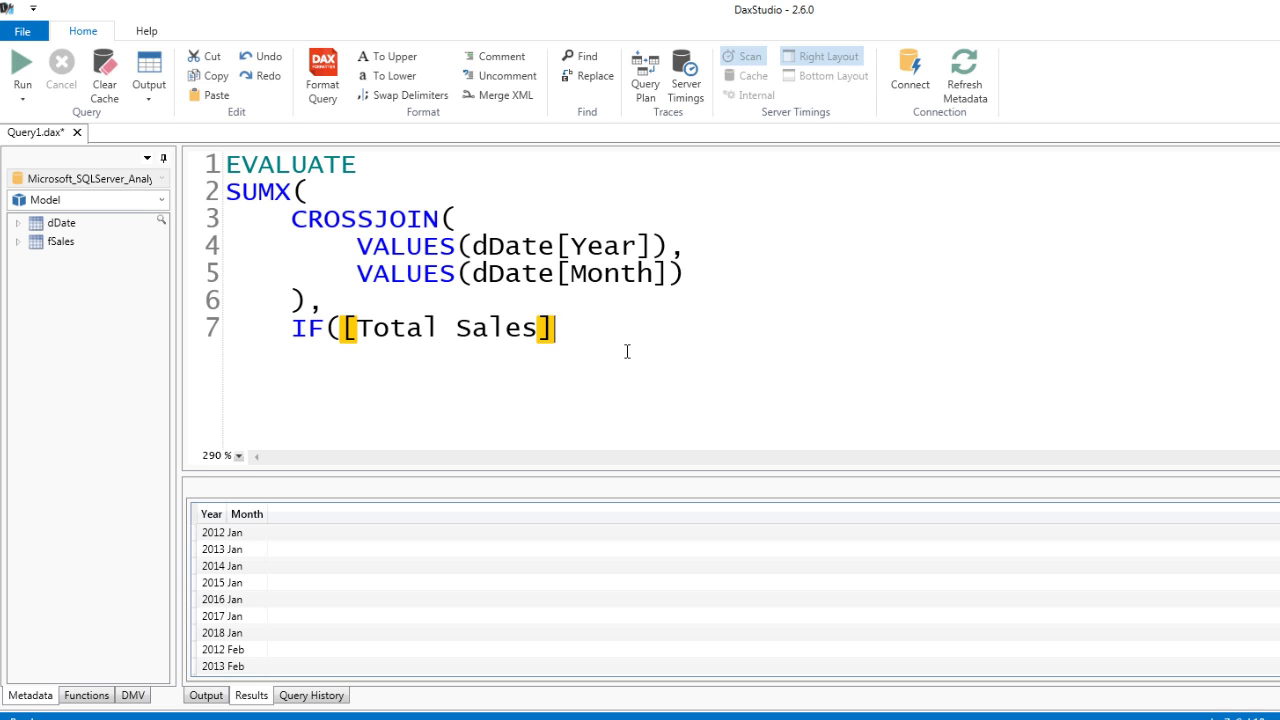
pyautogui.write('>0')
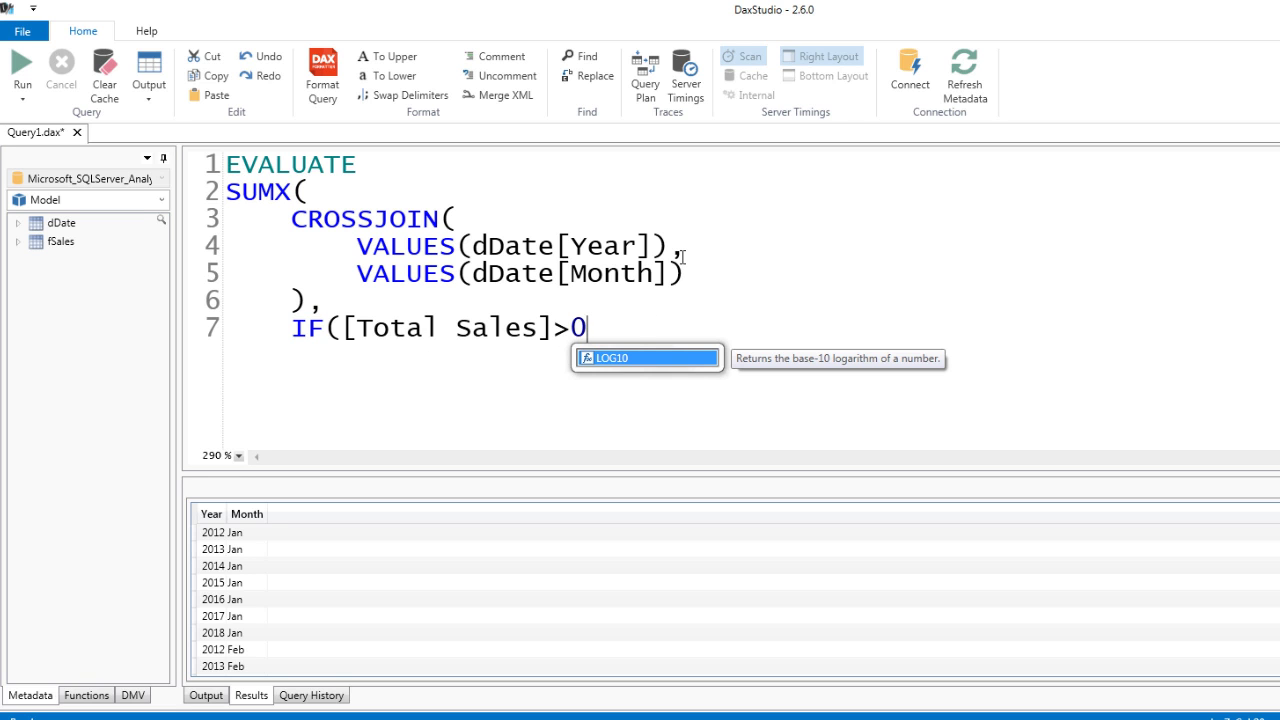
pyautogui.write(',')
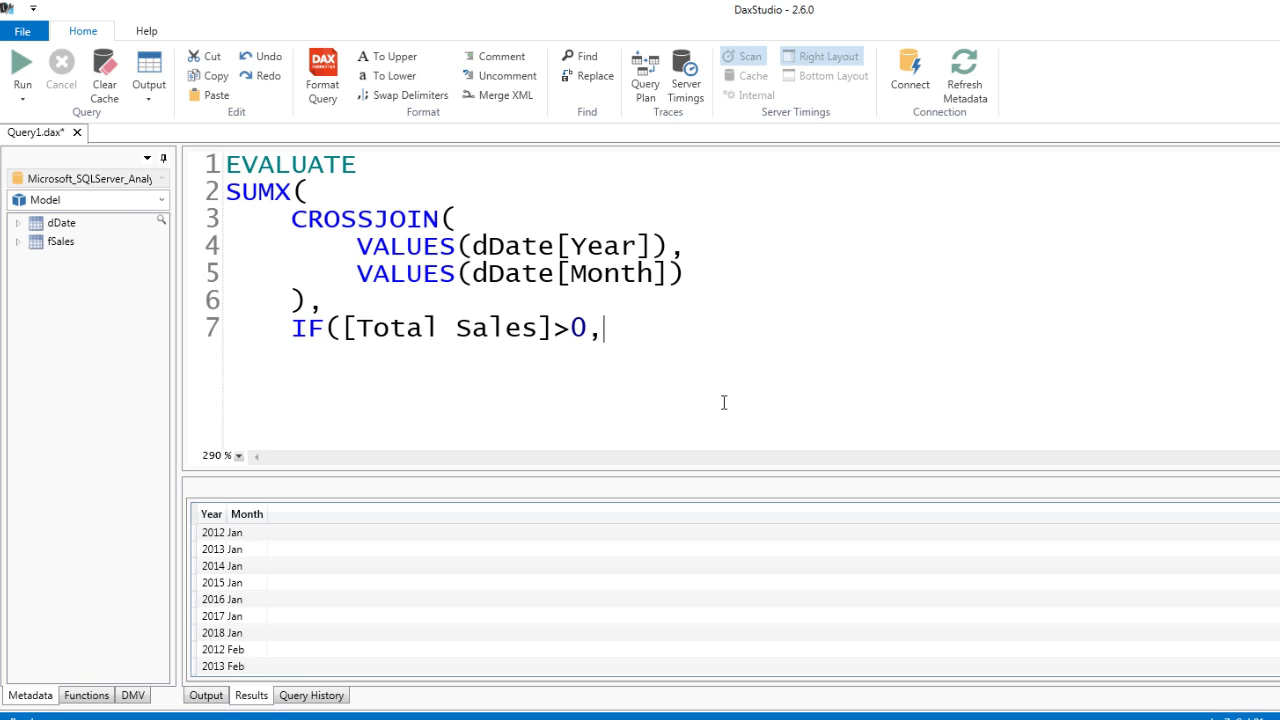
# - Add [NumberWorkDays] as the IF's true result and close IF and SUMX with parentheses on separate lines
pyautogui.write('[')
pyautogui.press('Down')
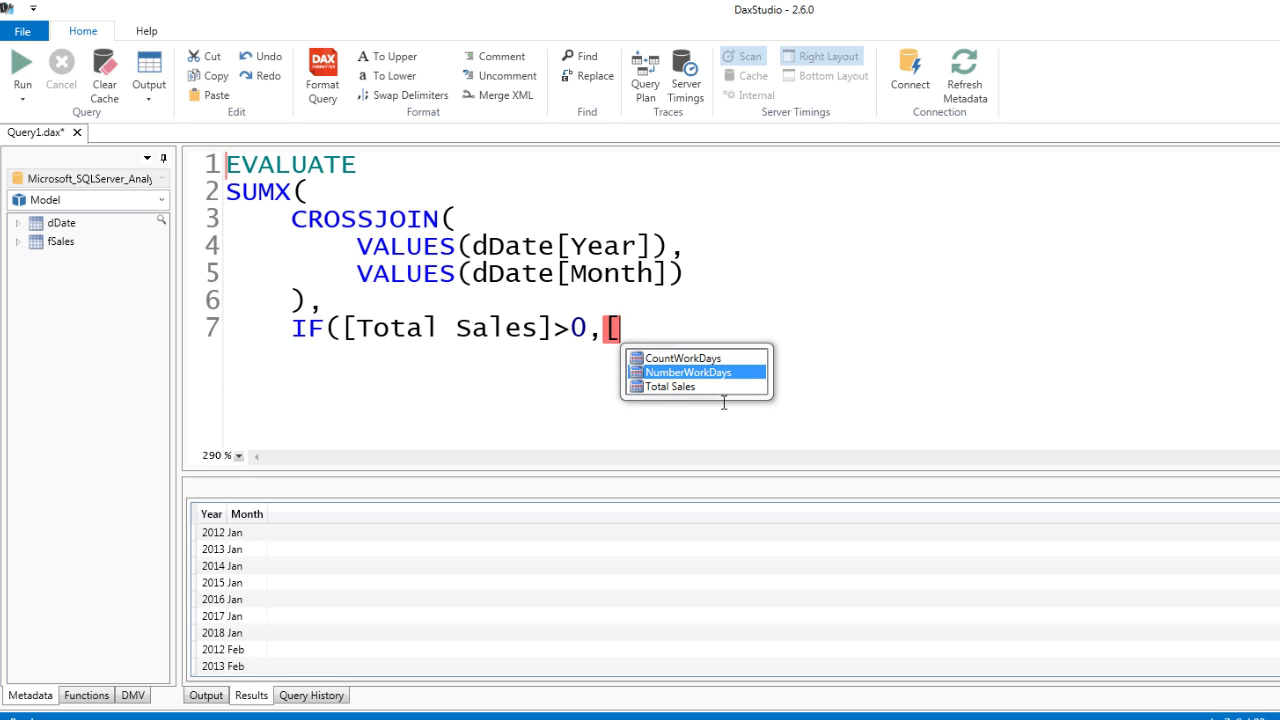
pyautogui.press('Tab')
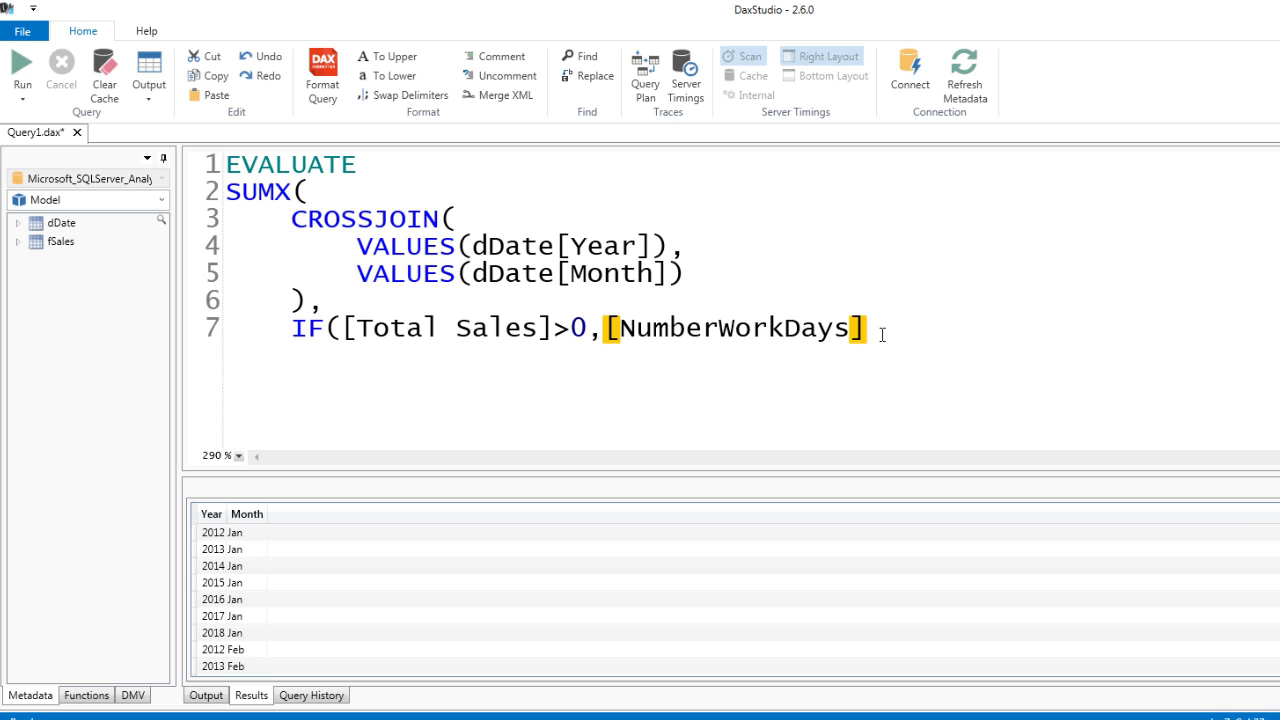
pyautogui.press('Return')
pyautogui.write(')')
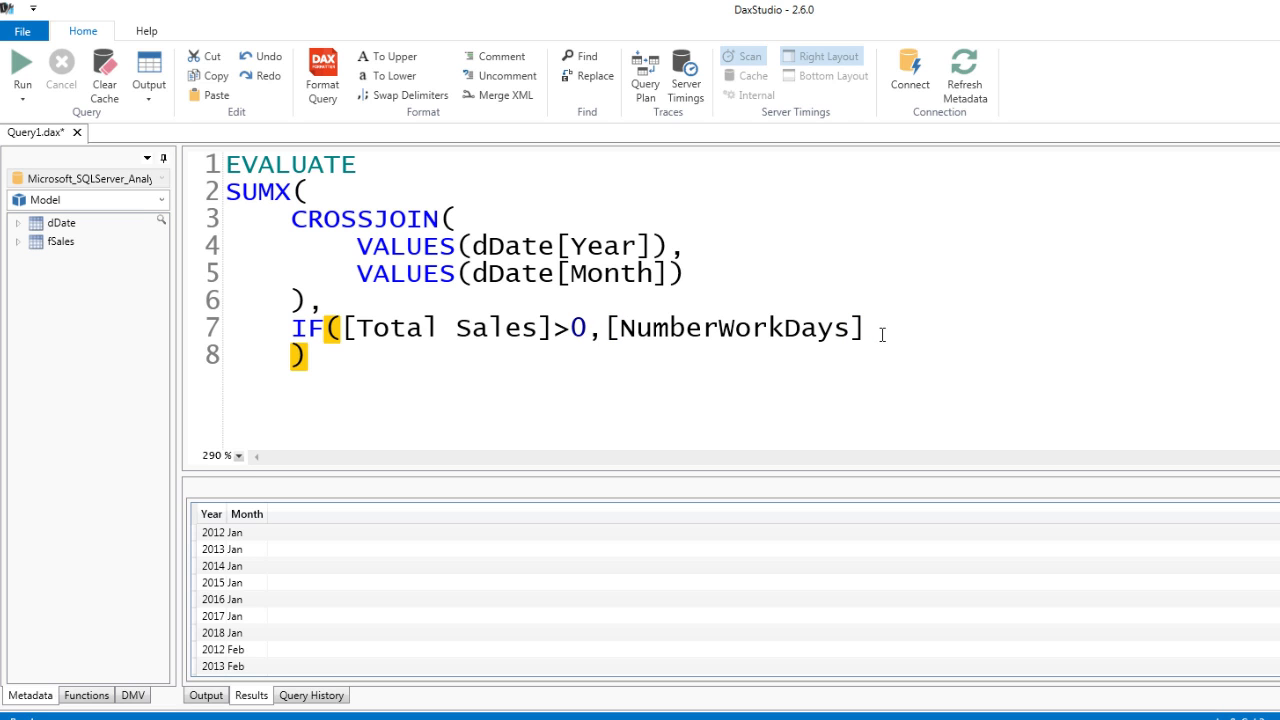
pyautogui.press('Return')
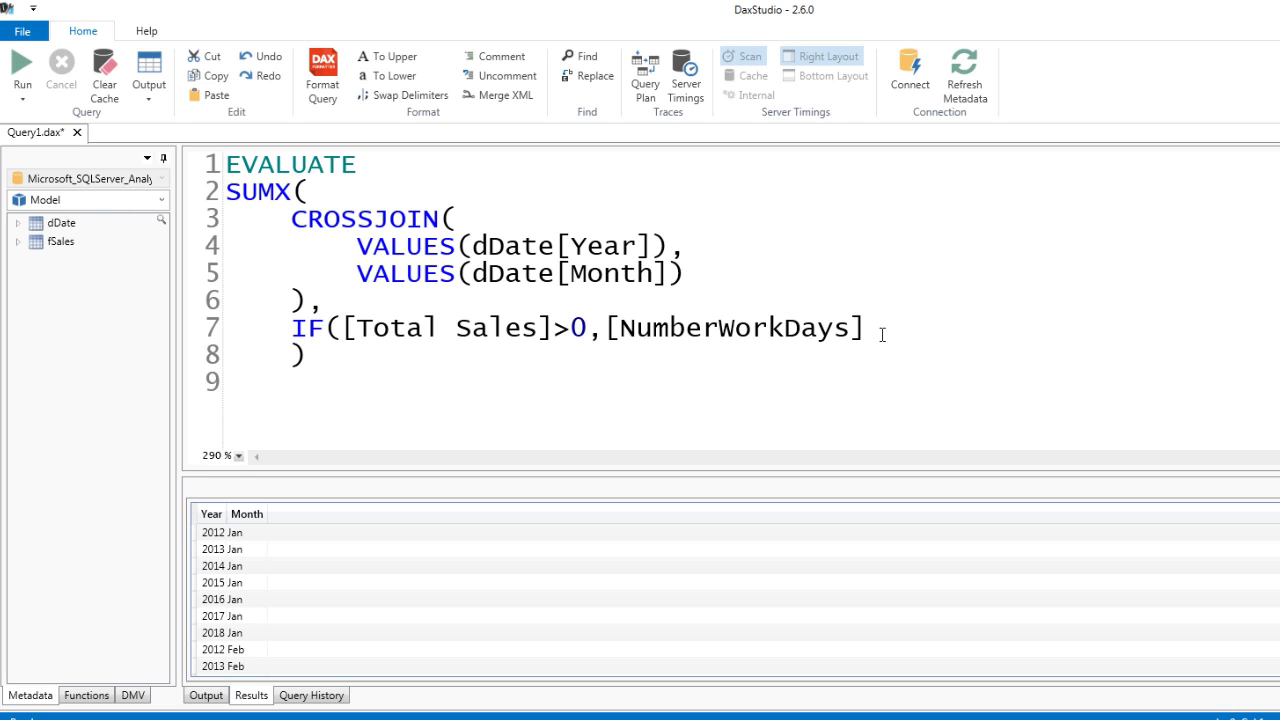
pyautogui.write(')')
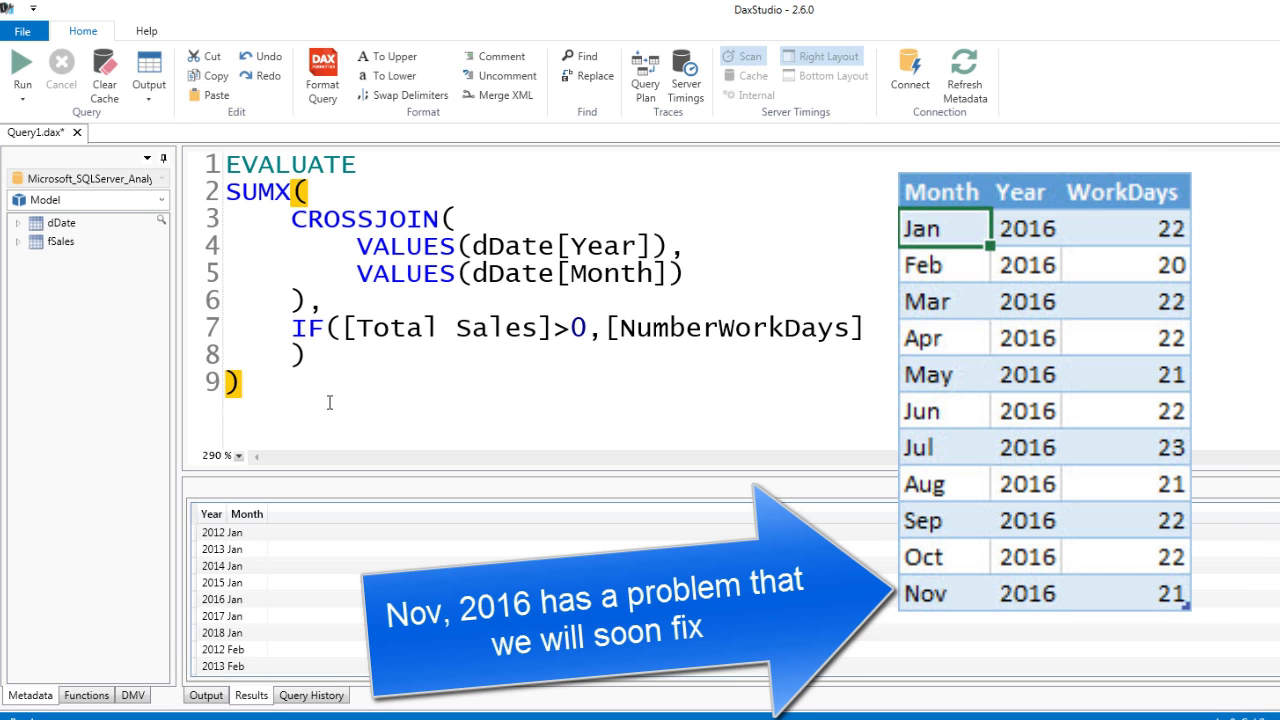
# - Copy the complete SUMX expression, switch to Power Pivot, and replace the COUNTROWS formula of the CountWorkDays measure with it
pyautogui.moveTo(240, 382); pyautogui.dragTo(206, 199)
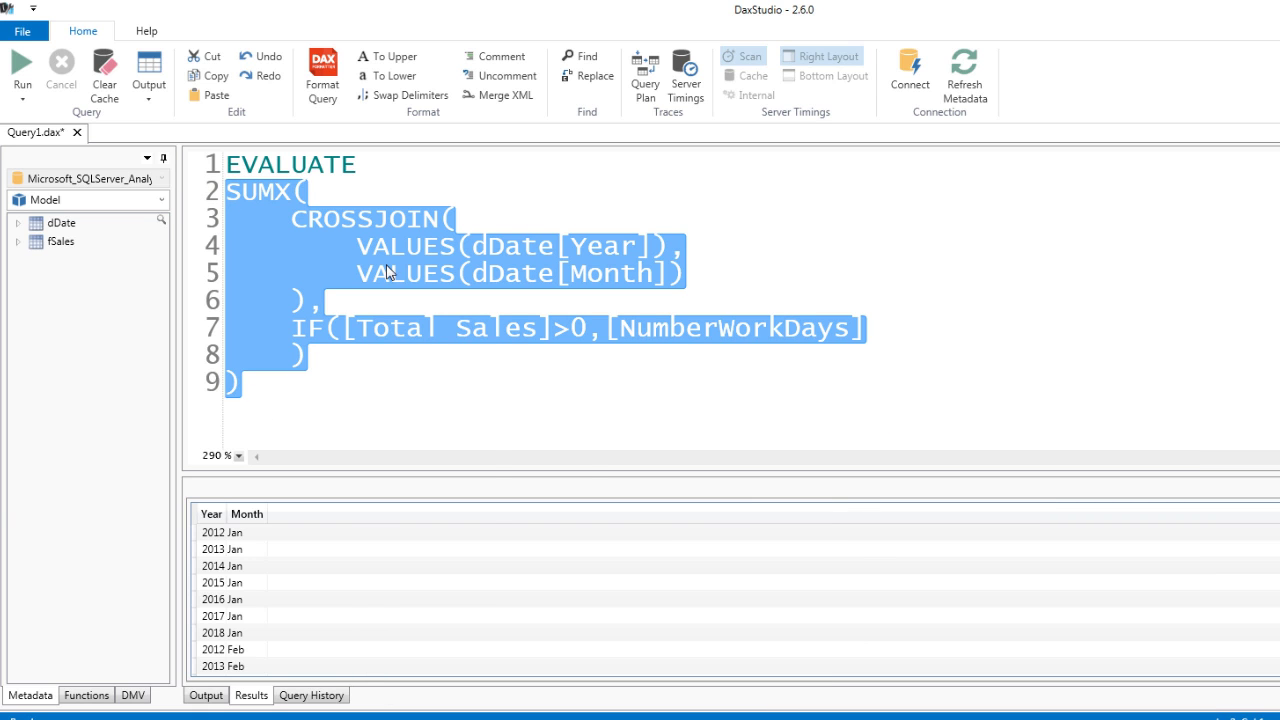
pyautogui.hotkey('ctrl', 'c')
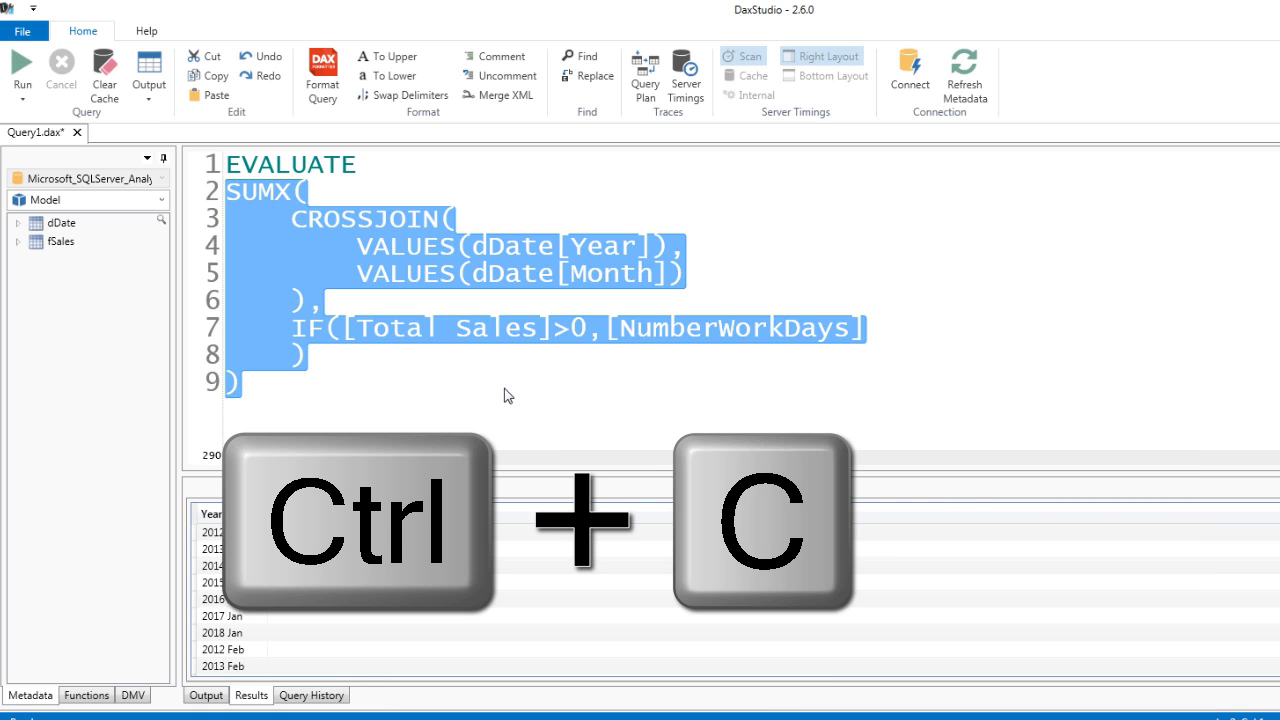
pyautogui.hotkey('alt', 'Tab')
pyautogui.hotkey('alt', 'Tab')
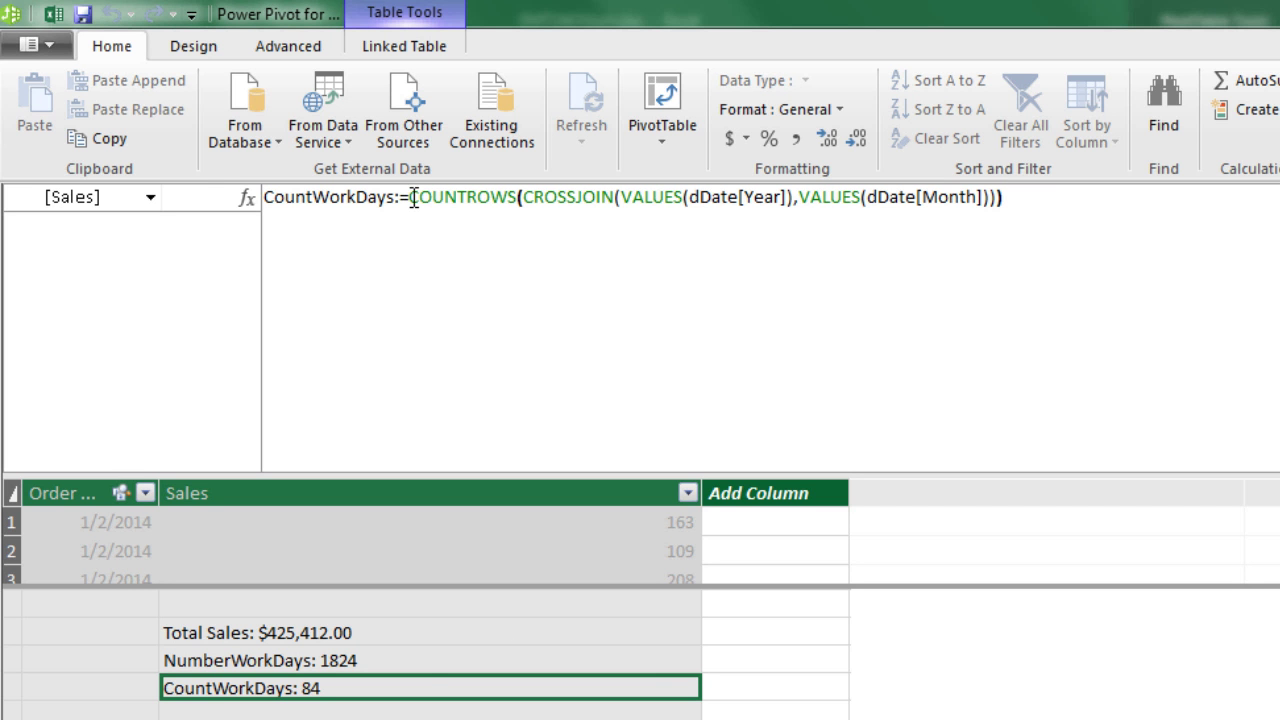
pyautogui.moveTo(413, 199); pyautogui.dragTo(1163, 251)
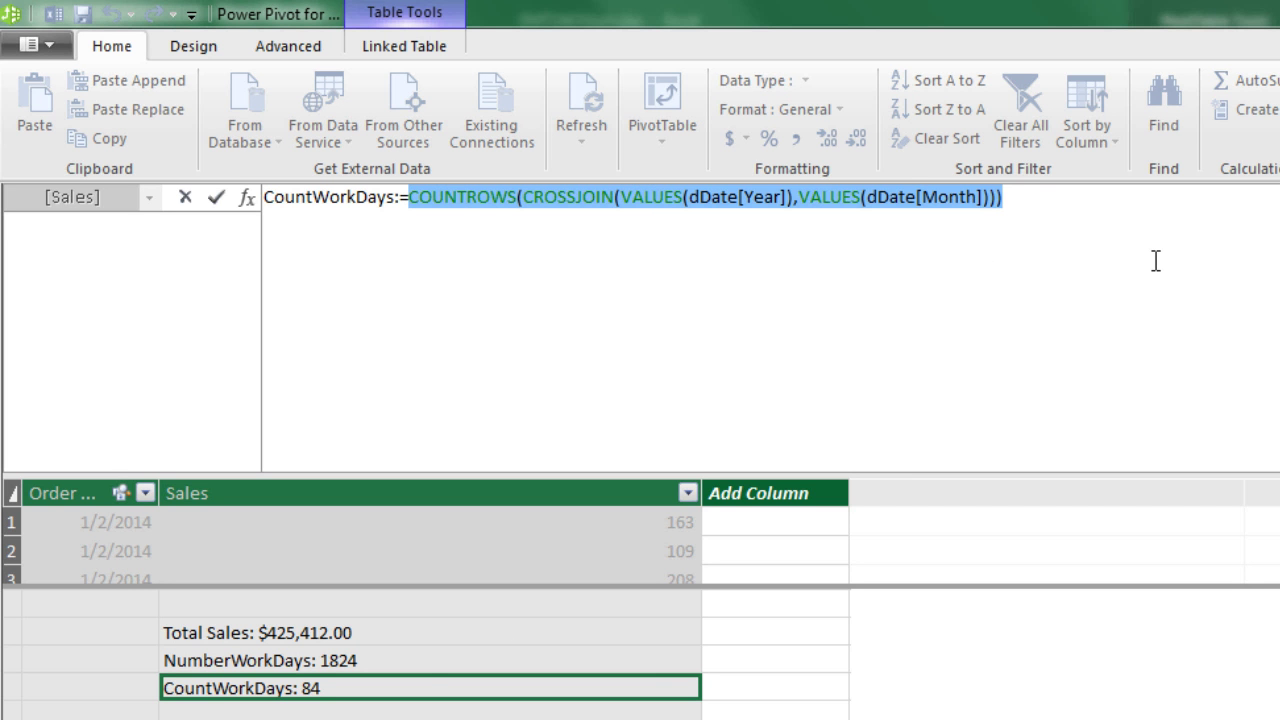
pyautogui.hotkey('ctrl', 'v')
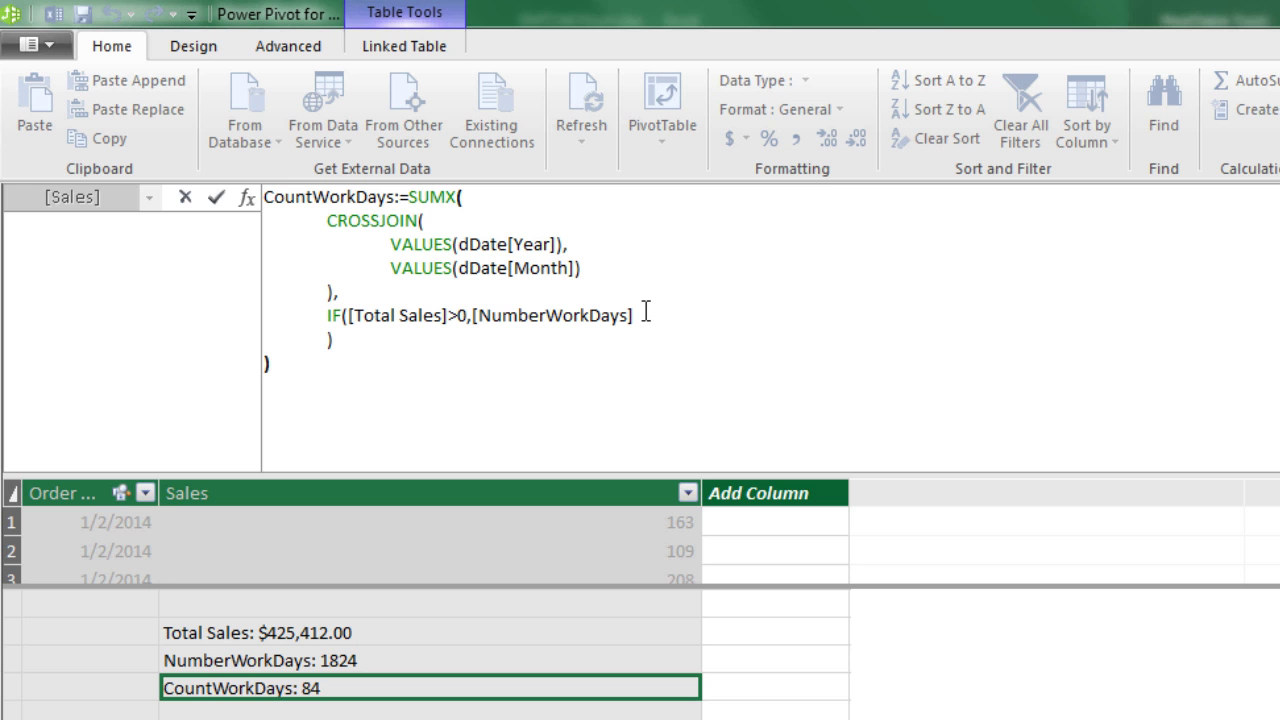
pyautogui.press('Return')
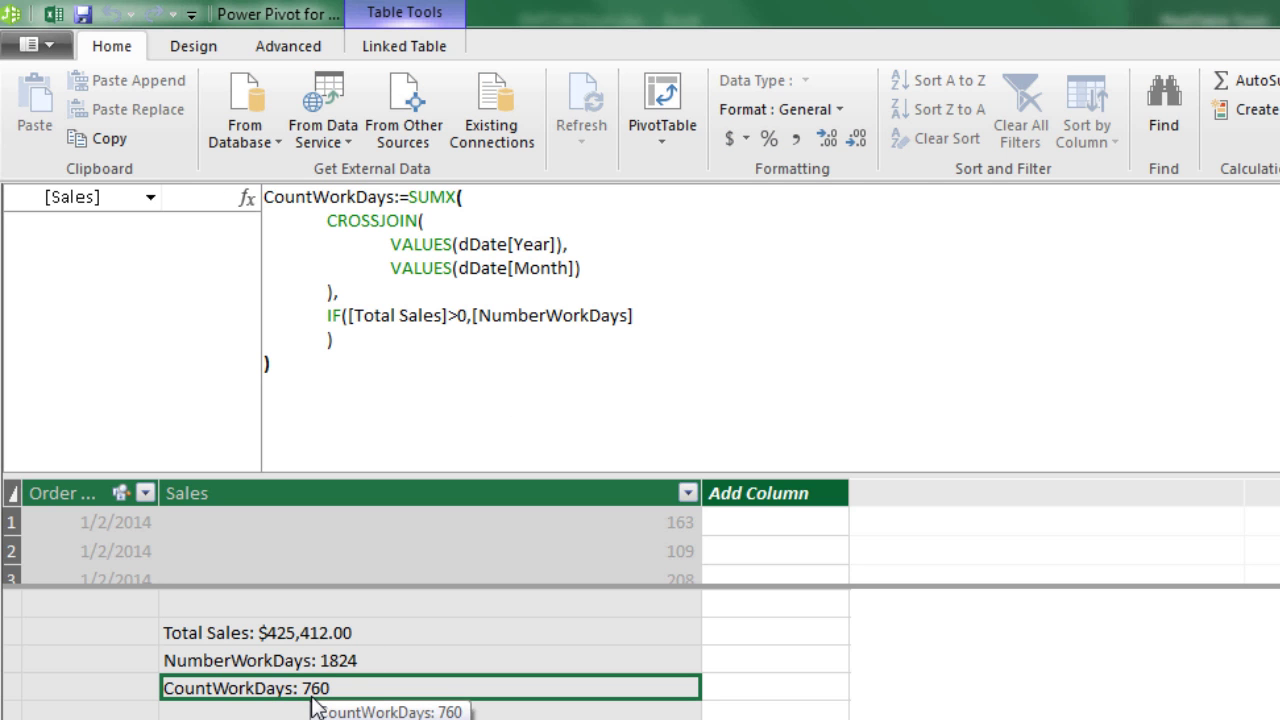
# - Switch to the Excel PivotTable and check the CountWorkDays yearly totals, the grand total, and the November 2016 value
pyautogui.hotkey('alt', 'Tab')
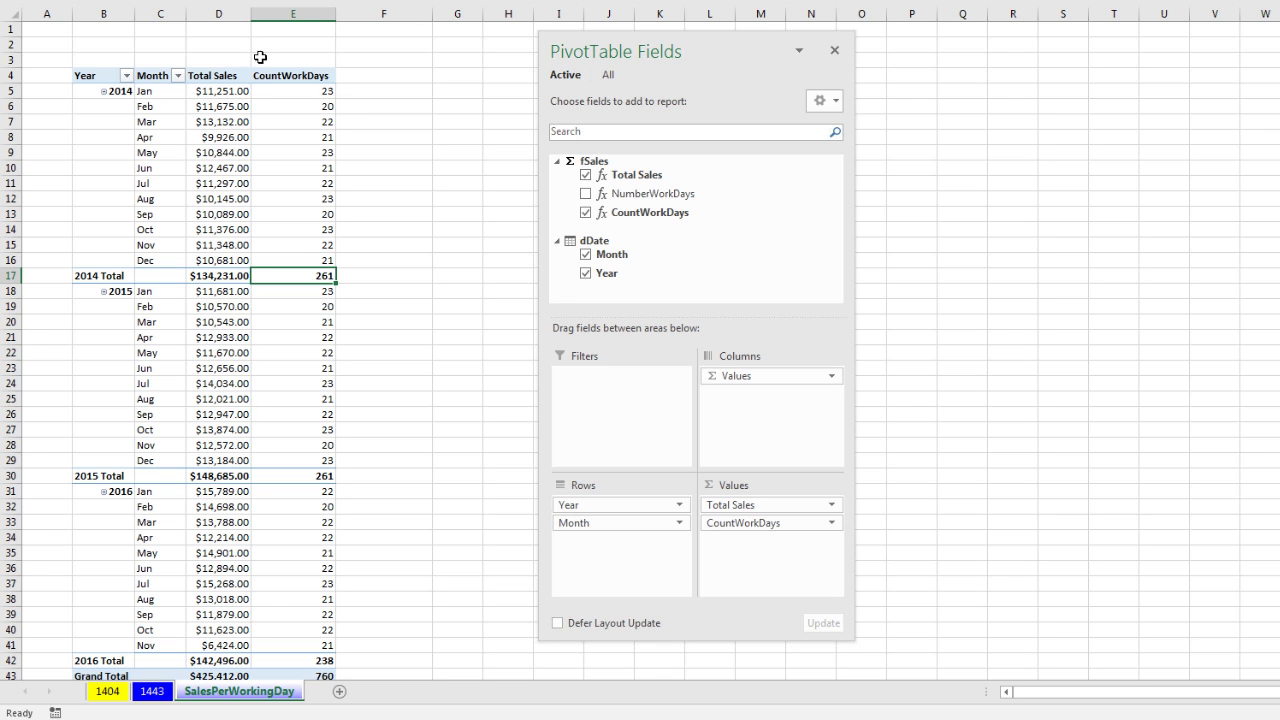
pyautogui.scroll(-2, 363, 606)
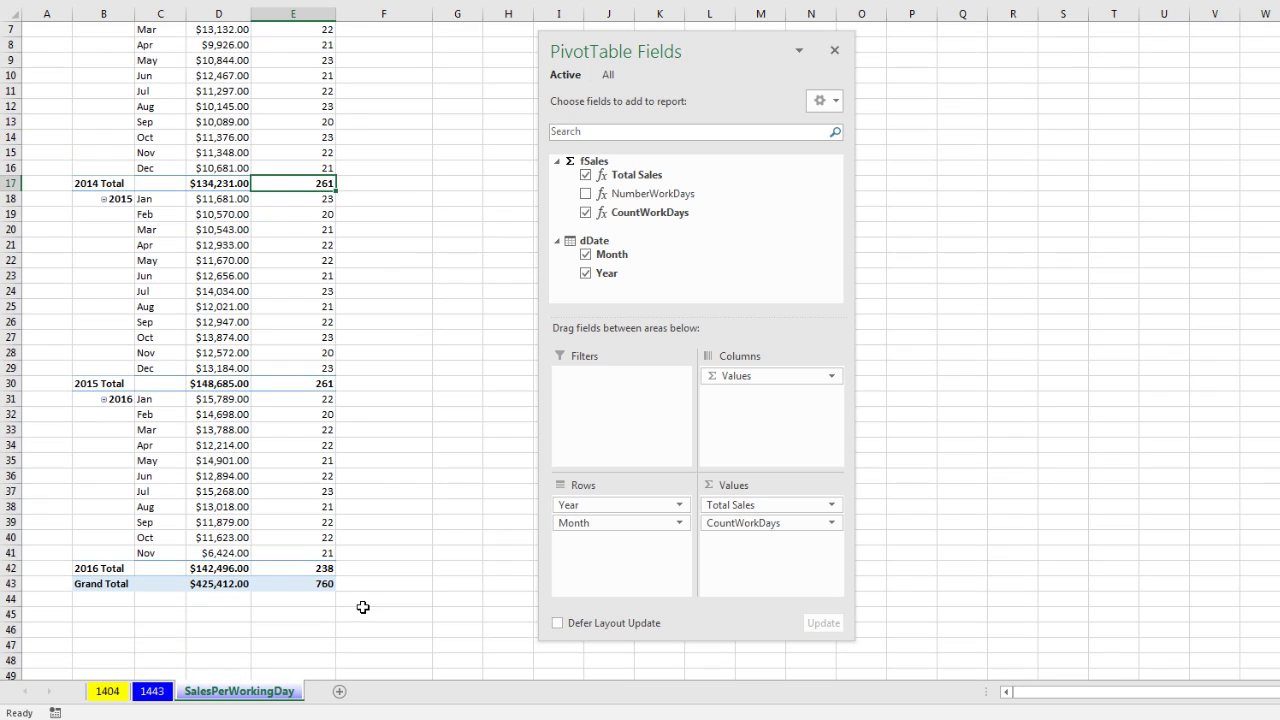
pyautogui.click(328, 553)
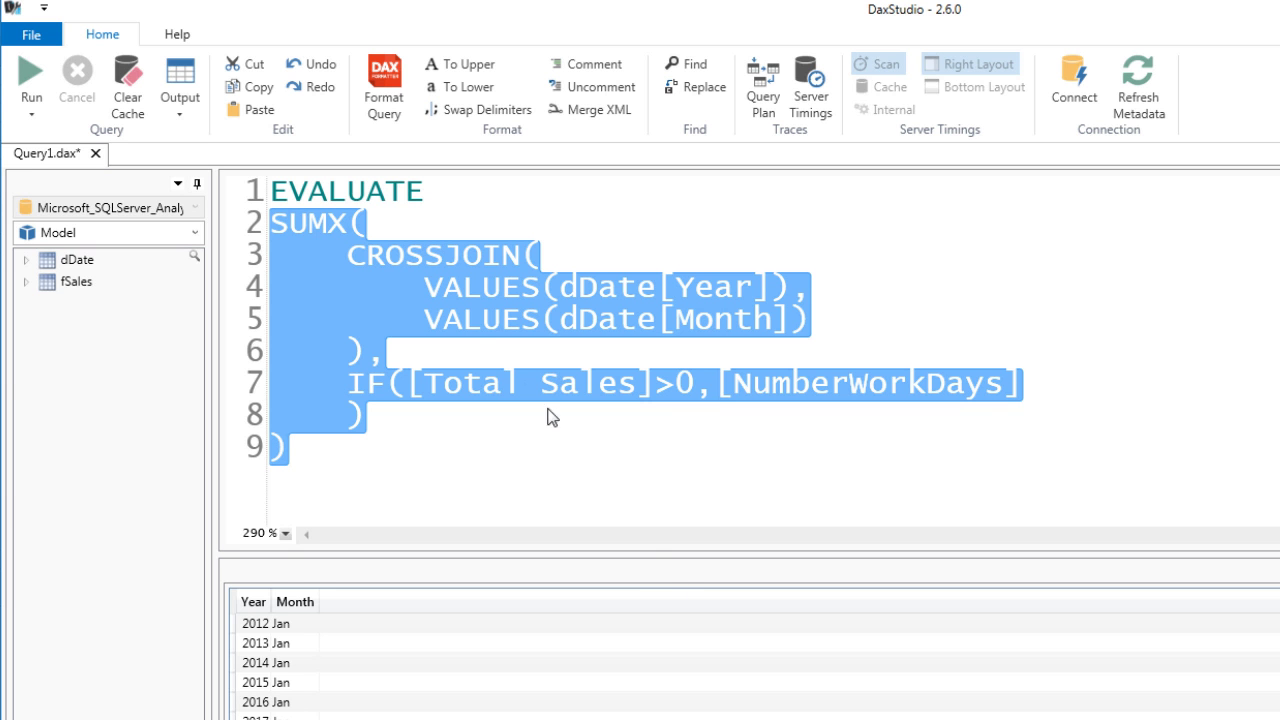
# - Wrap the SUMX expression in ROW("X", ...) beneath EVALUATE and run the query
pyautogui.click(452, 194)
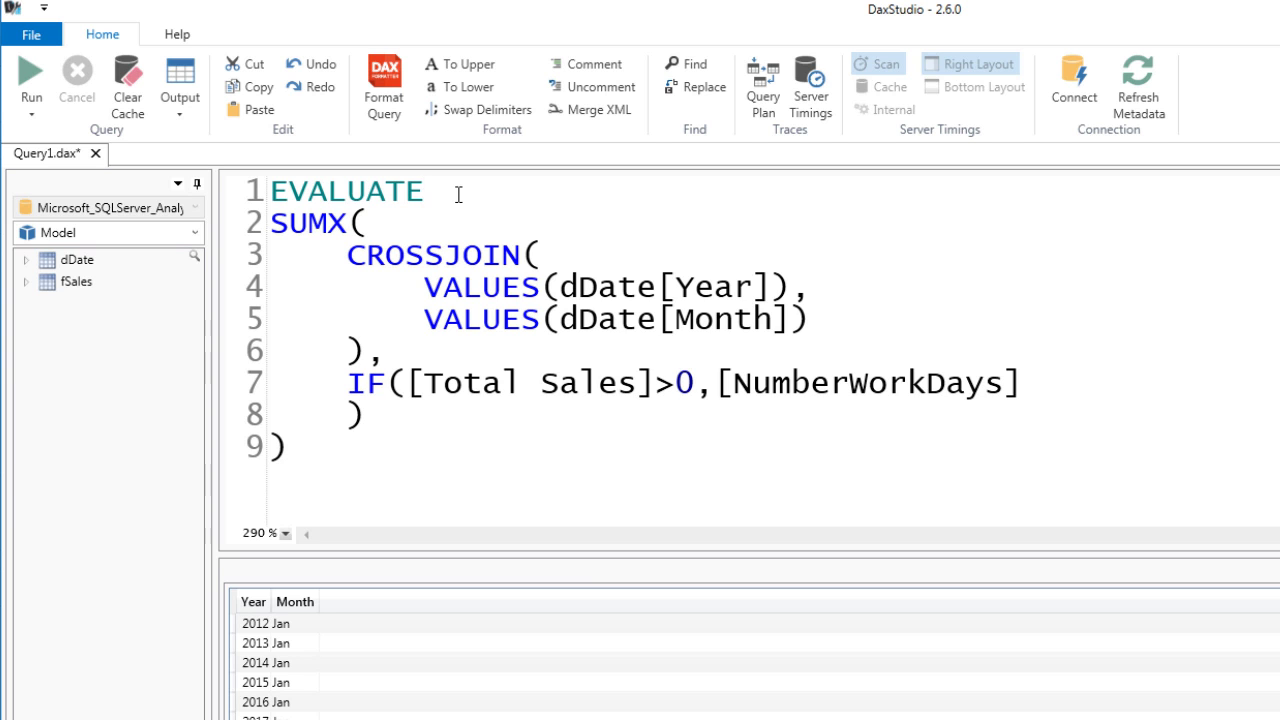
pyautogui.press('Return')
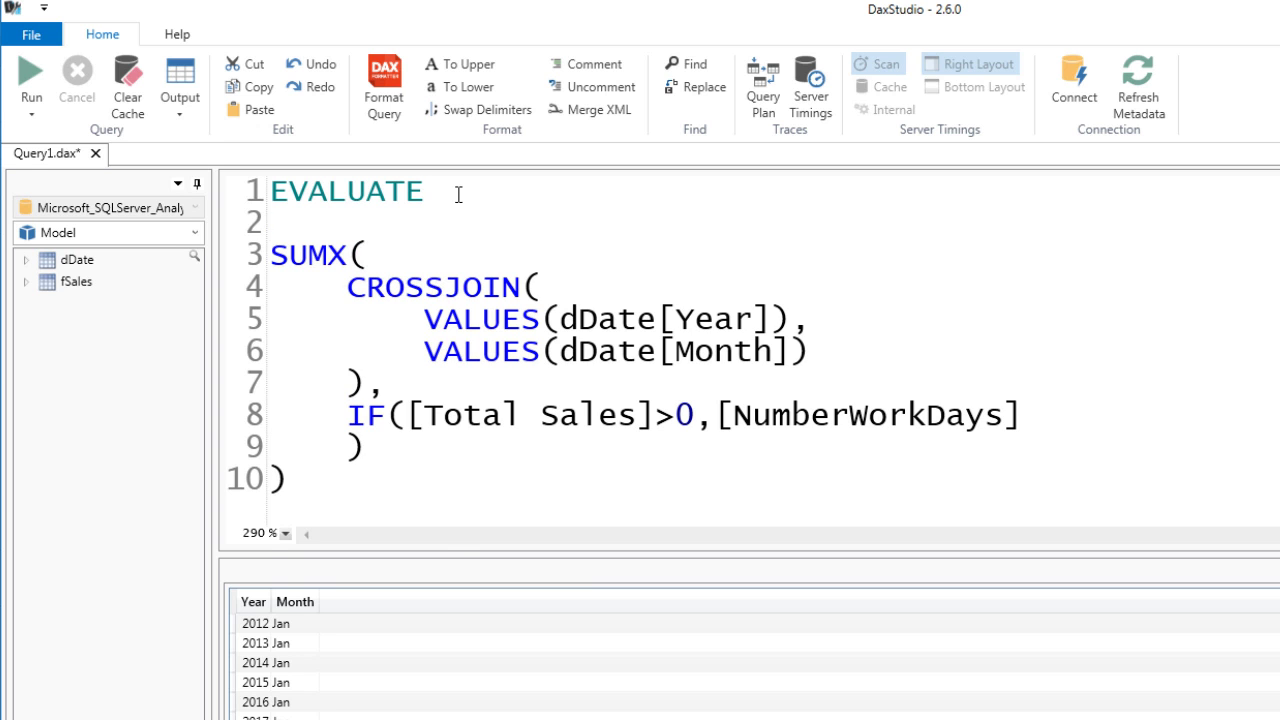
pyautogui.write('ROW(')
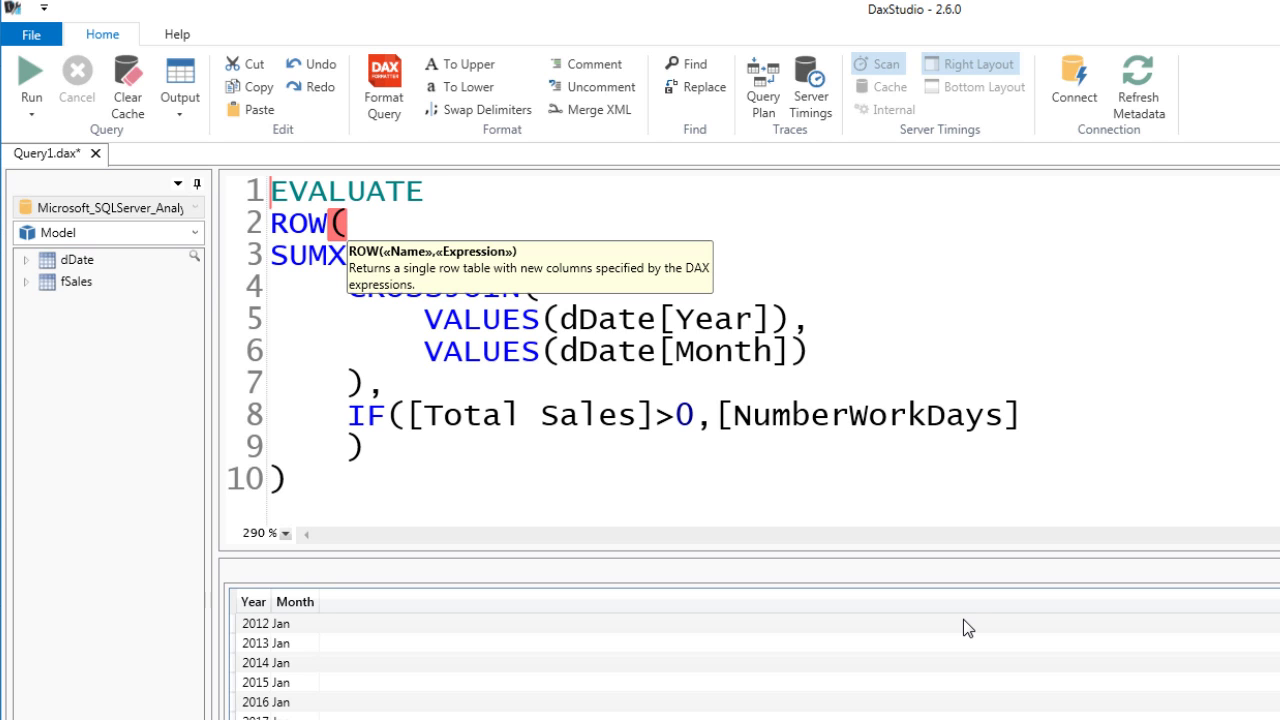
pyautogui.write('"X"')
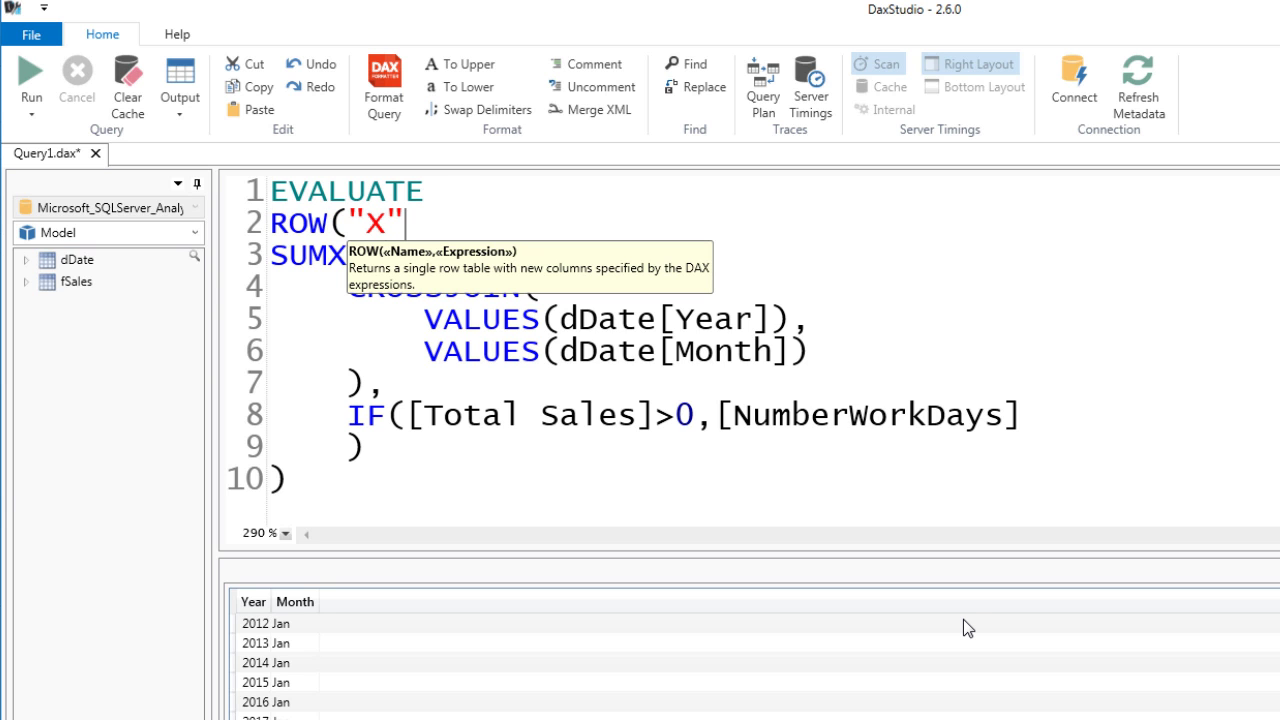
pyautogui.write(',')
pyautogui.click(359, 492)
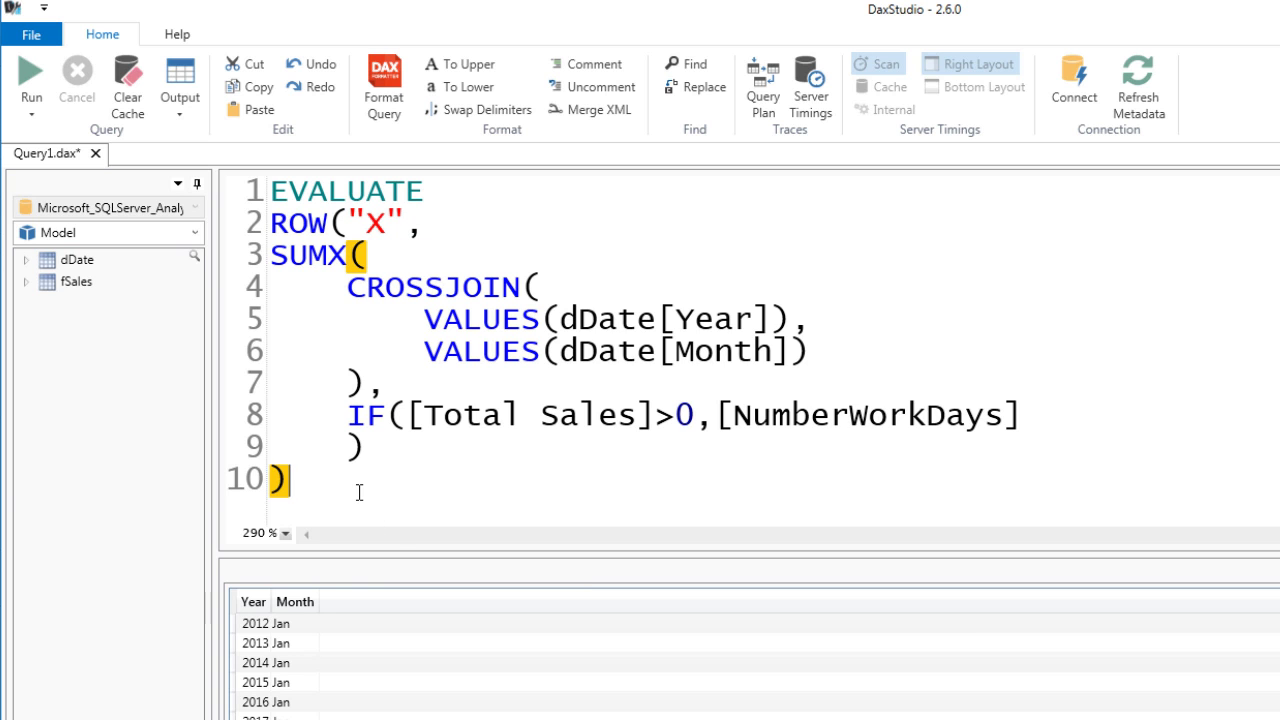
pyautogui.write(')')
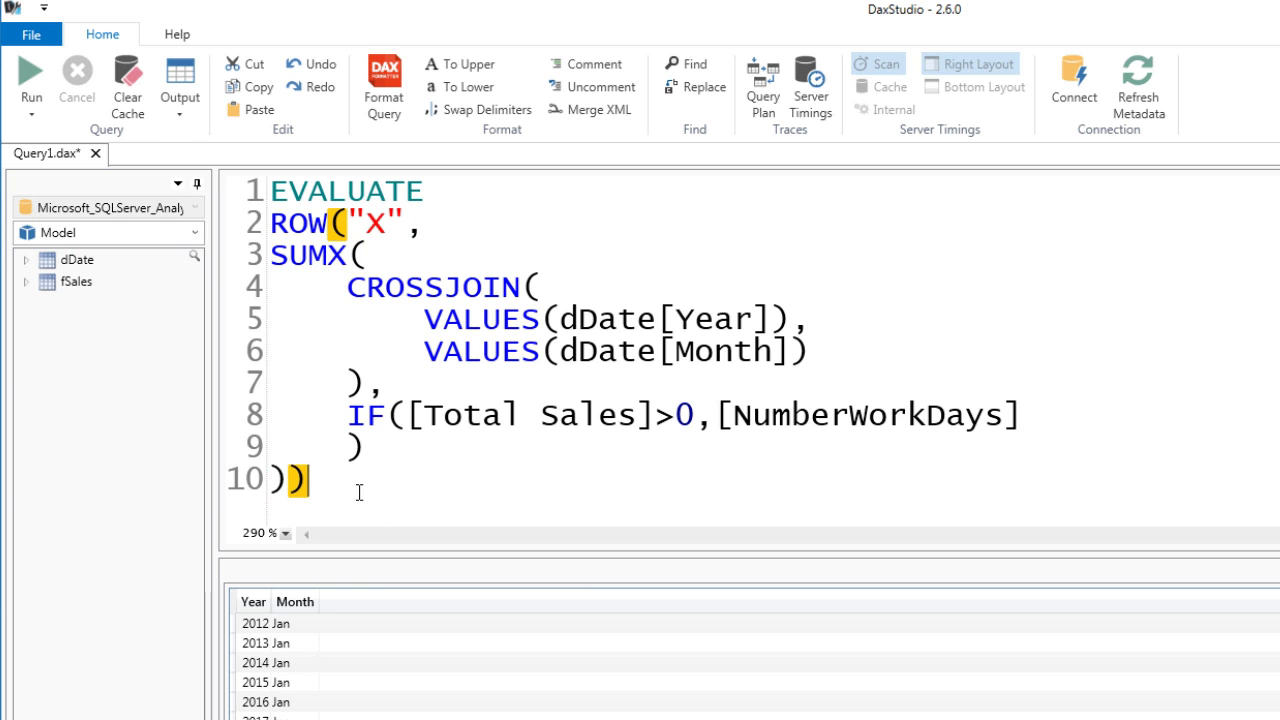
pyautogui.click(30, 76)
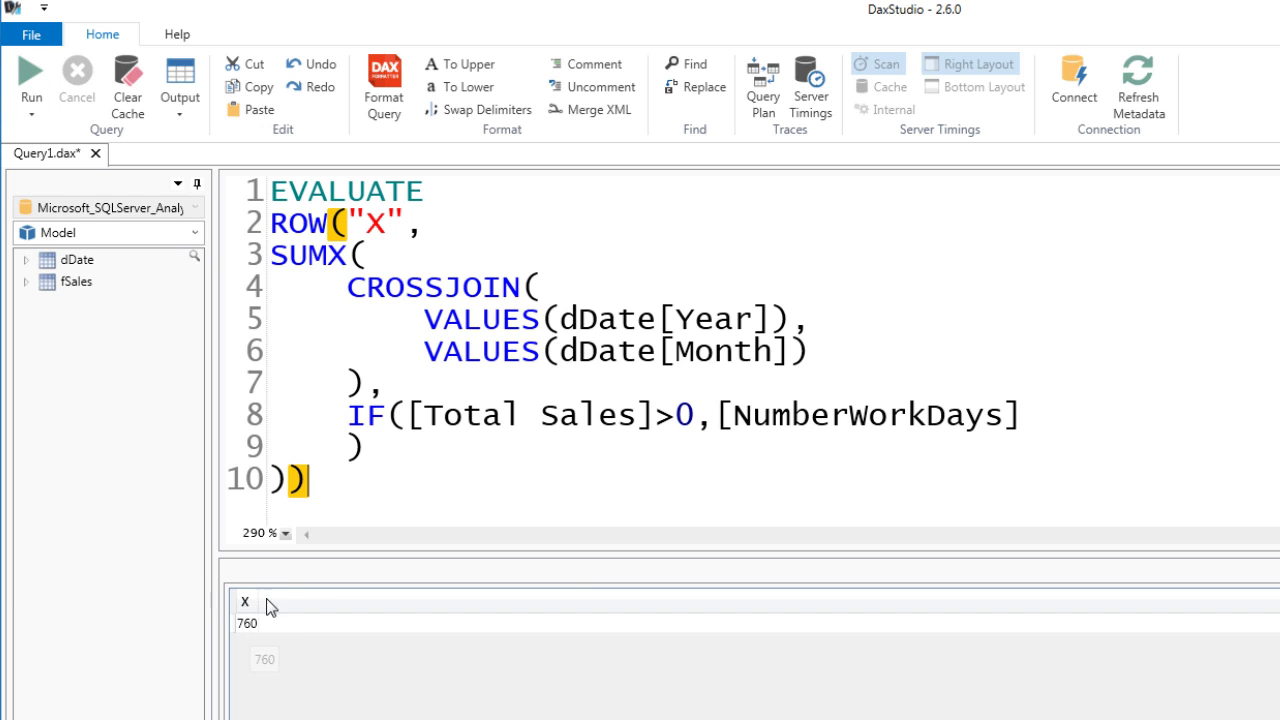
# - Remove ROW's closing parenthesis, insert a blank line above SUMX, and indent the whole SUMX block by two levels
pyautogui.press('BackSpace')
pyautogui.click(458, 231)
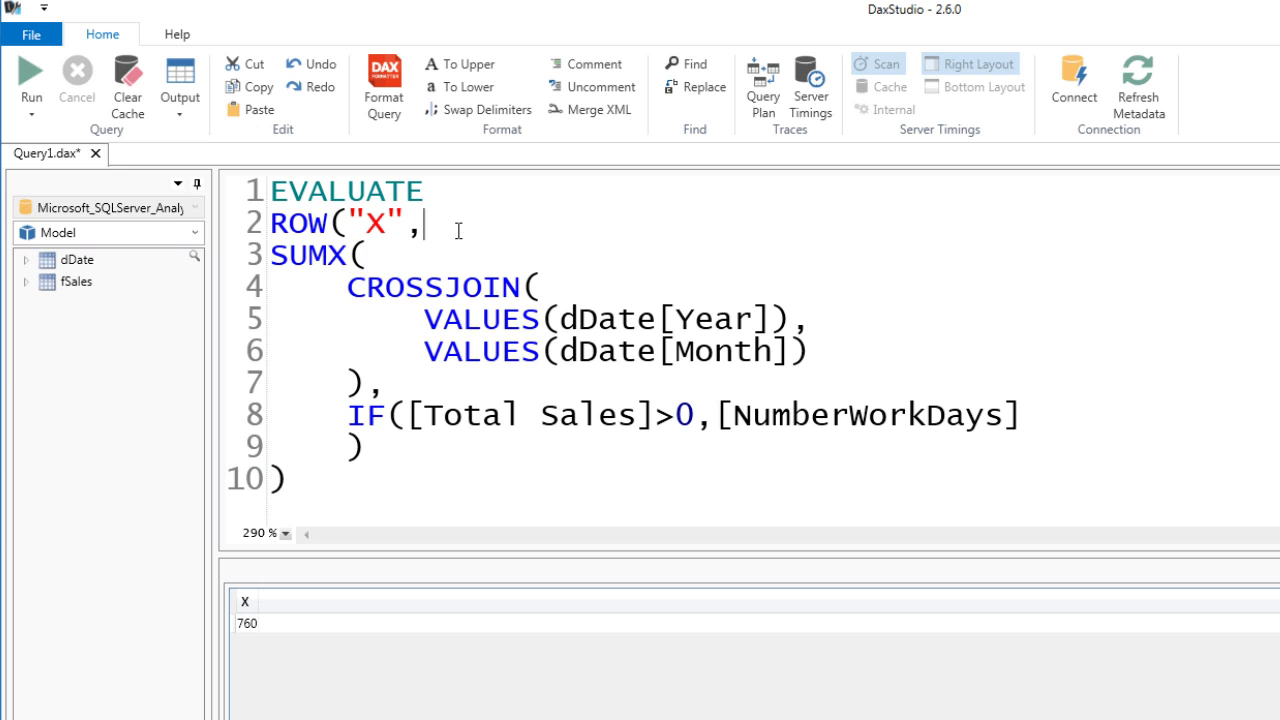
pyautogui.press('Return')
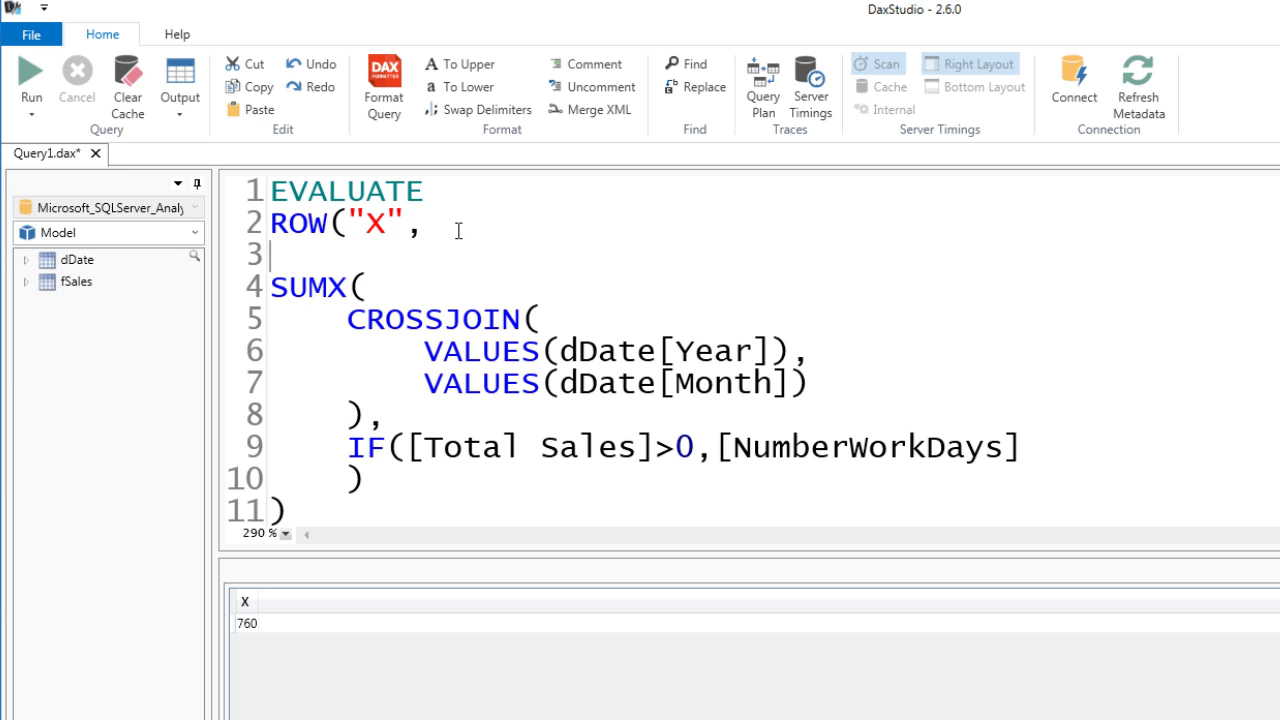
pyautogui.keyDown('shift'); pyautogui.click(300, 510); pyautogui.keyUp('shift')
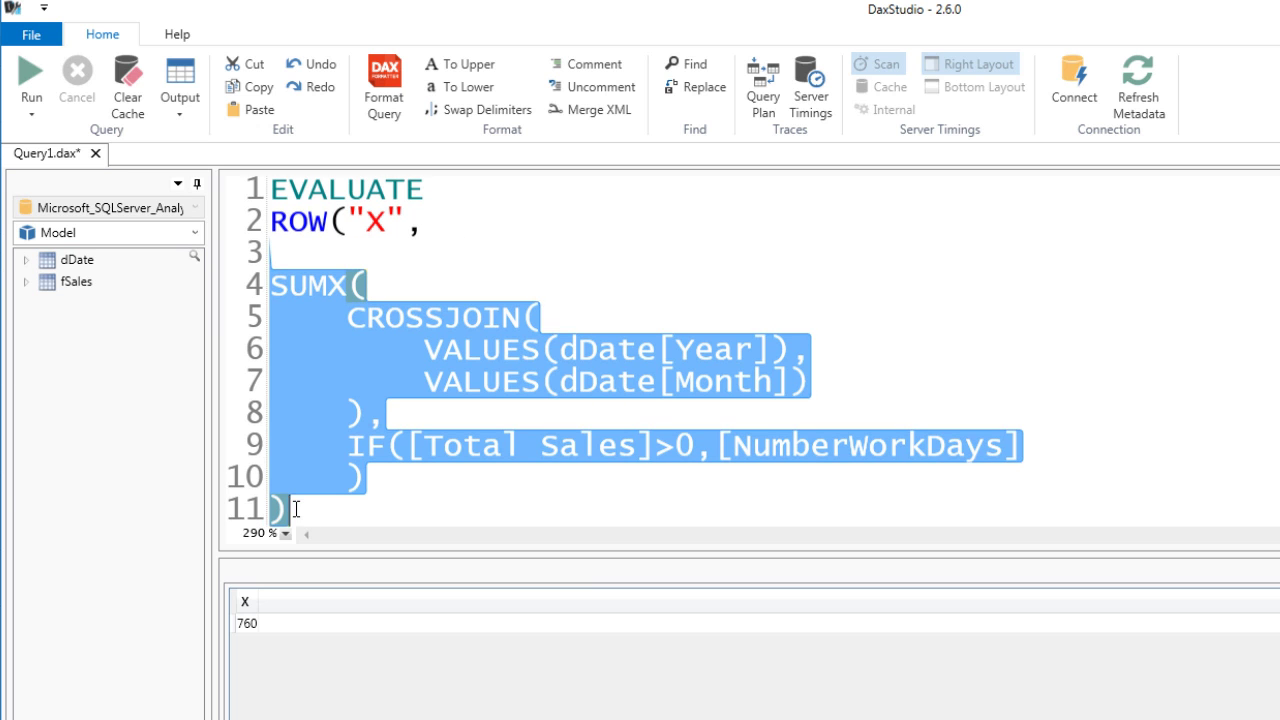
pyautogui.press('Tab')
pyautogui.hotkey('shift', 'Tab')
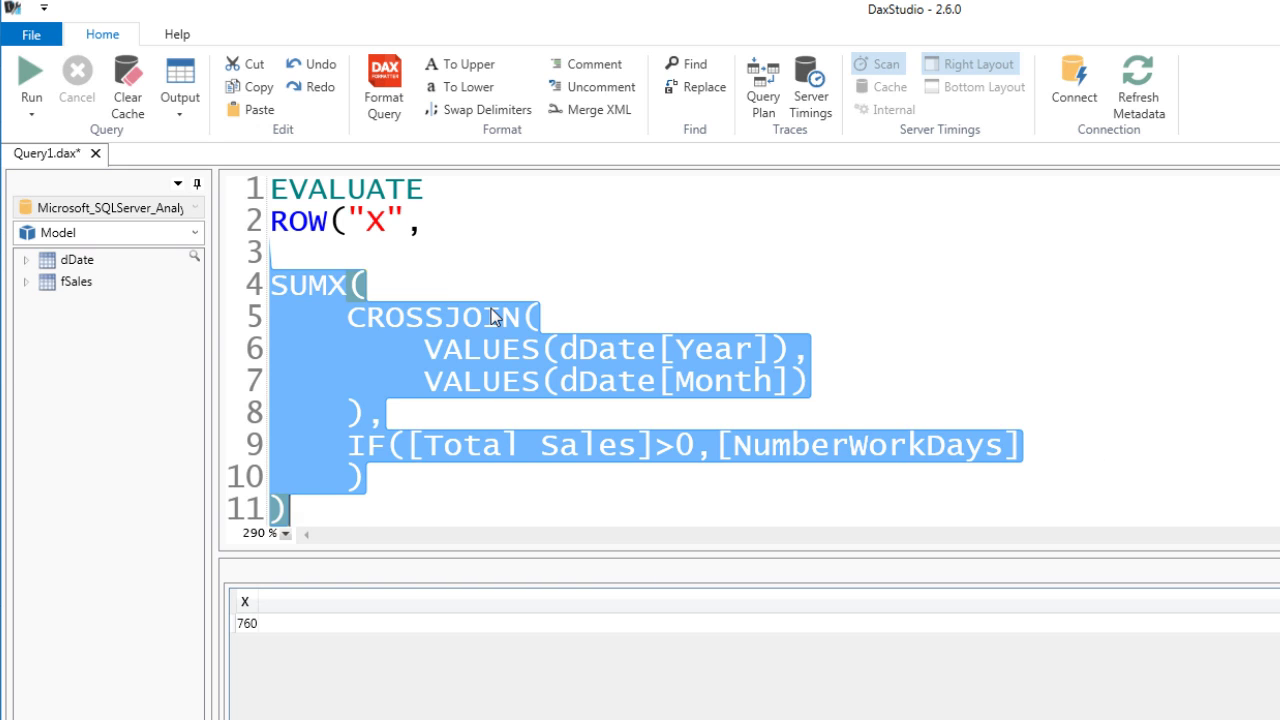
pyautogui.press('Tab')
pyautogui.press('Tab')
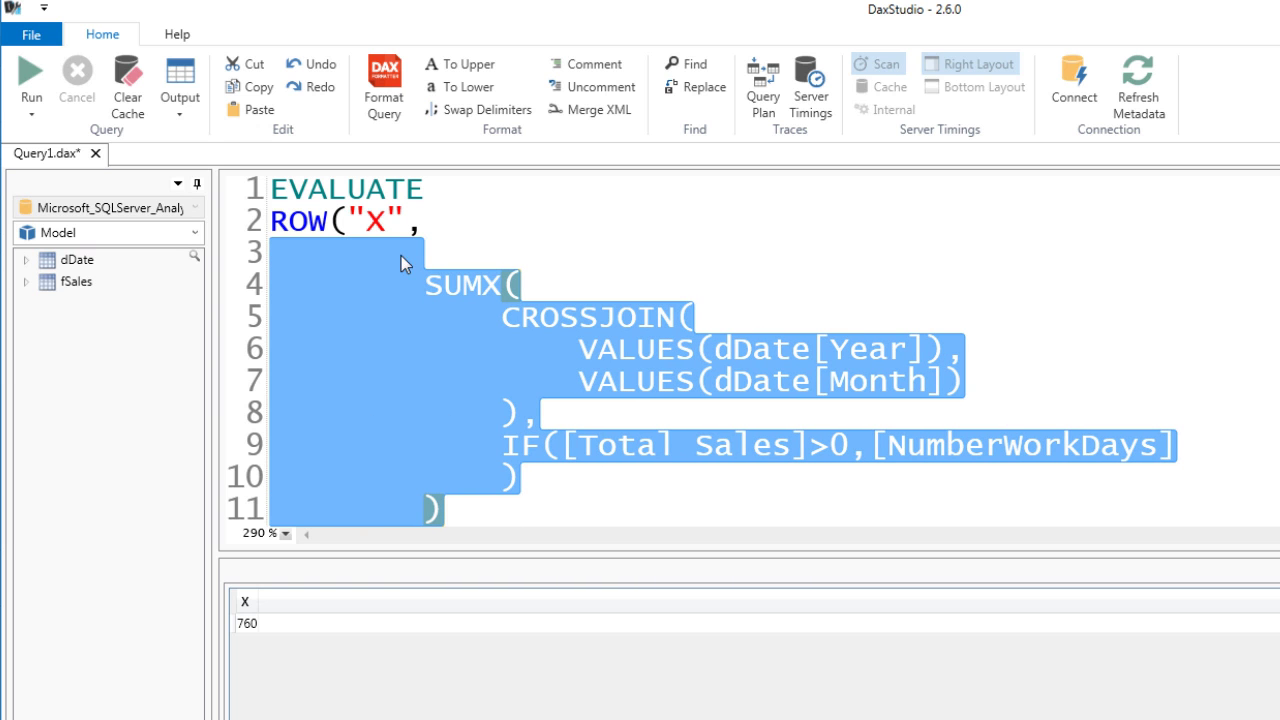
# - Add CALCULATE( on the blank line above SUMX, indented one level under ROW
pyautogui.click(296, 254)
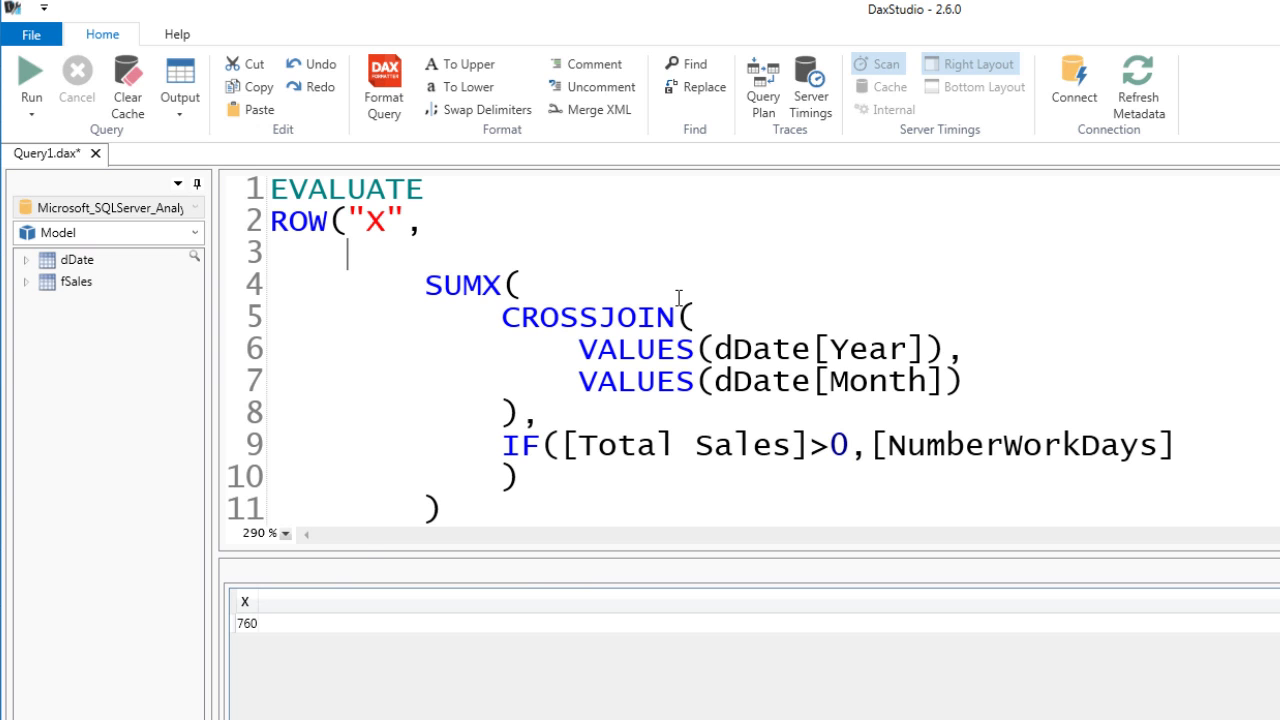
pyautogui.write('C')
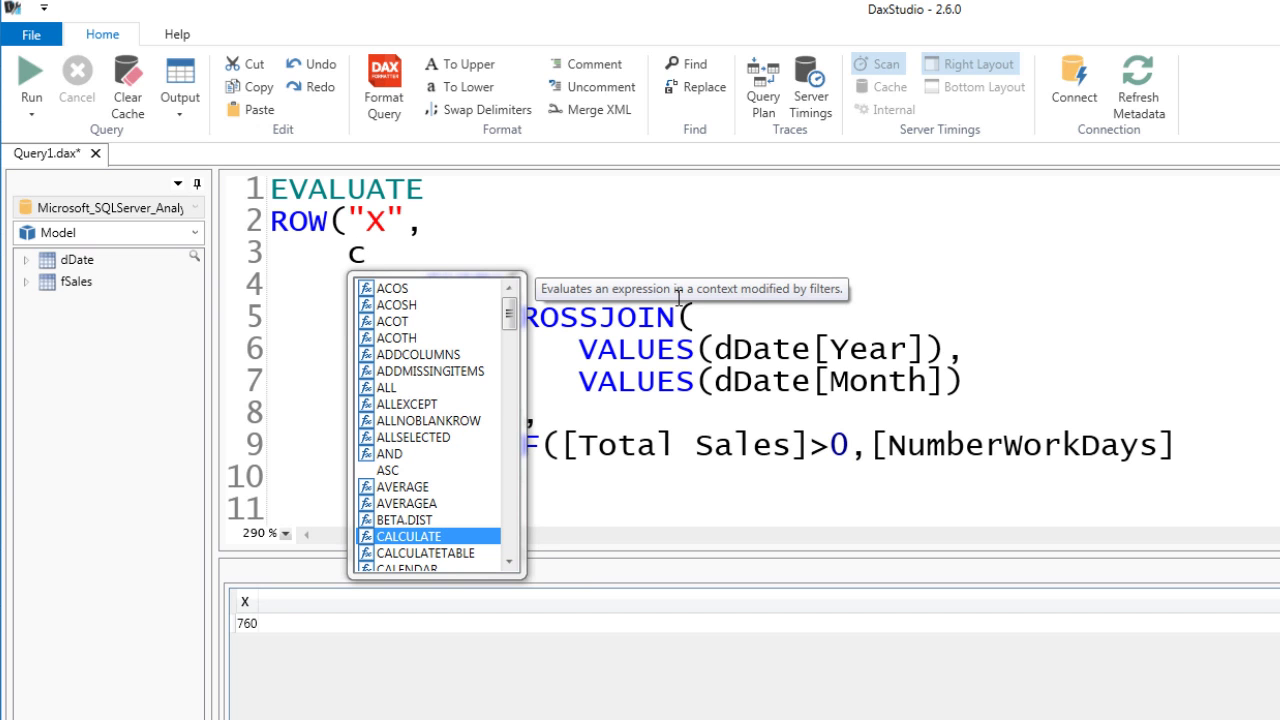
pyautogui.write('ALCULATE(')
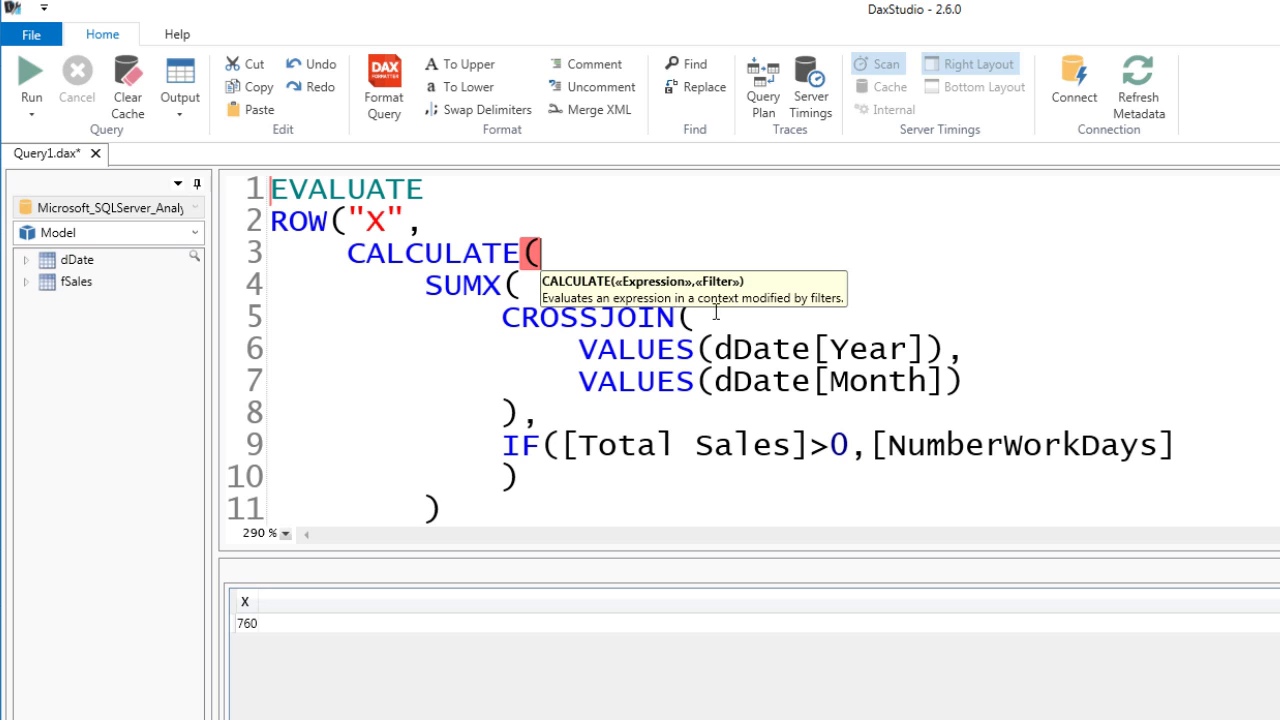
pyautogui.click(603, 249)
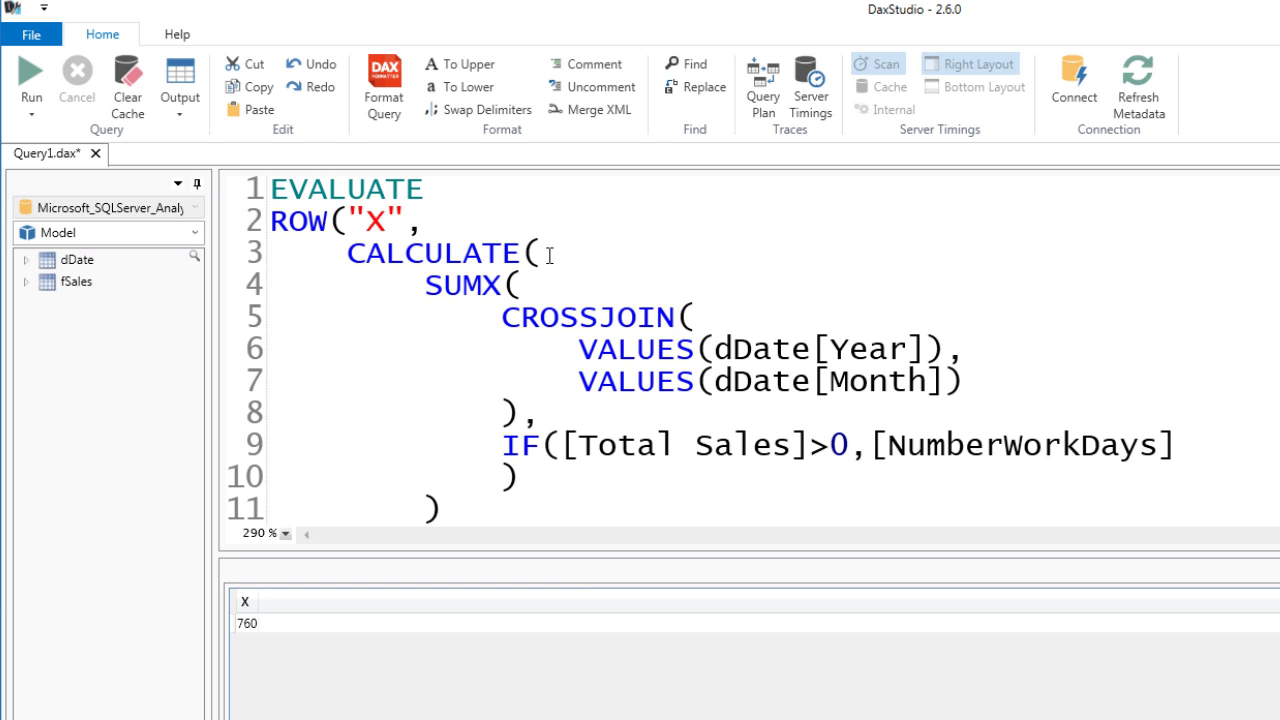
pyautogui.press('F5')
# - Add a comma after the SUMX block and start CALCULATE's filter on a new line with dDate[Dates]<=MAX(
pyautogui.click(476, 513)
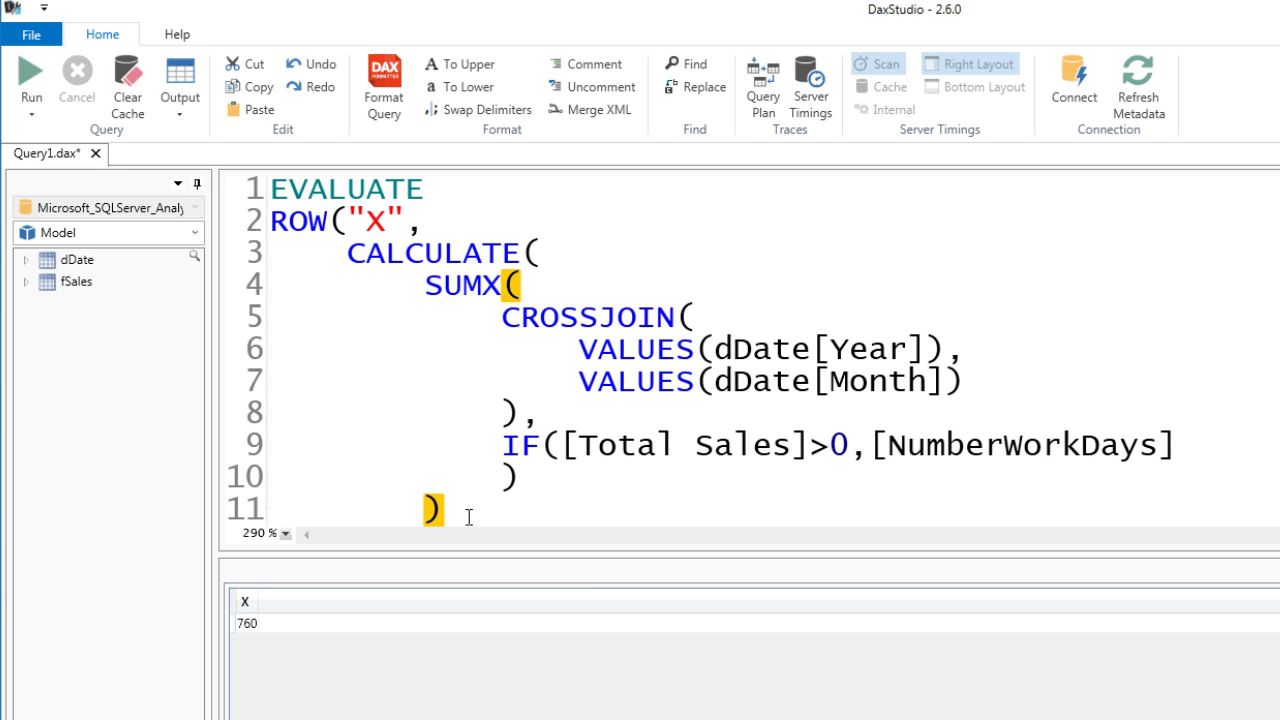
pyautogui.write(',')
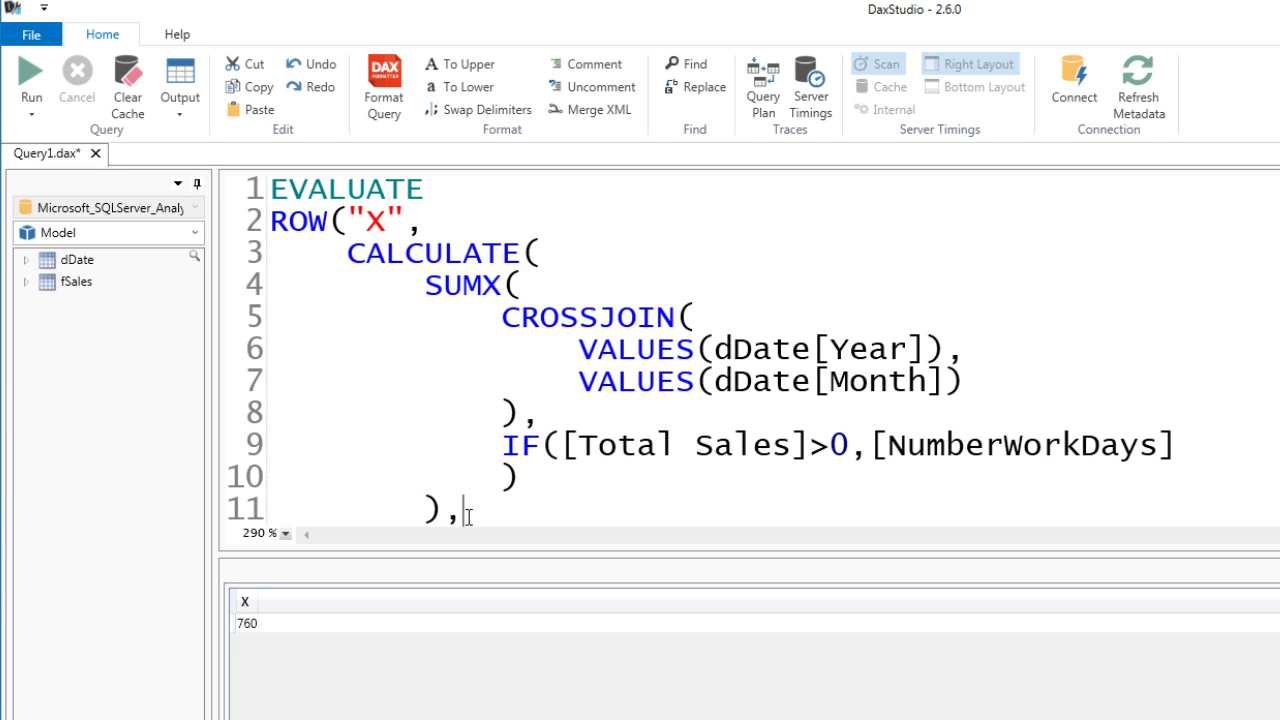
pyautogui.press('Return')
pyautogui.keyDown('ctrl'); pyautogui.scroll(-2, 561, 479); pyautogui.keyUp('ctrl')
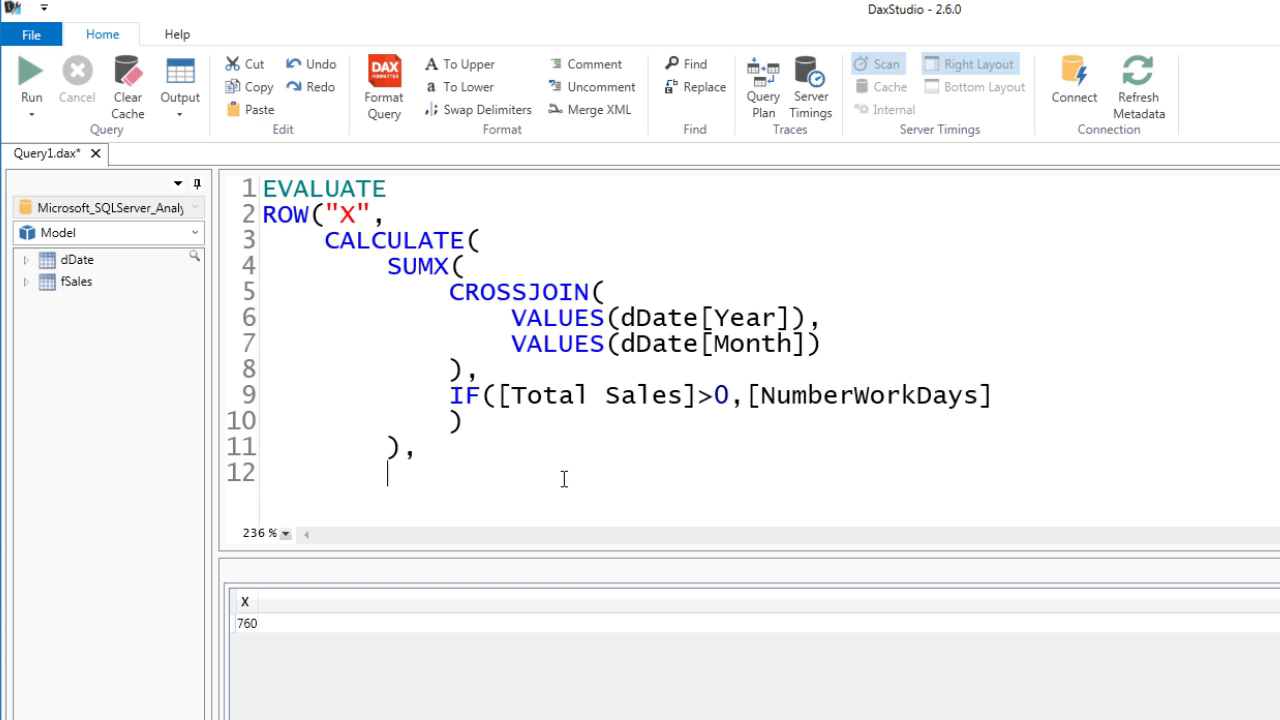
pyautogui.click(26, 259)
pyautogui.doubleClick(90, 284)
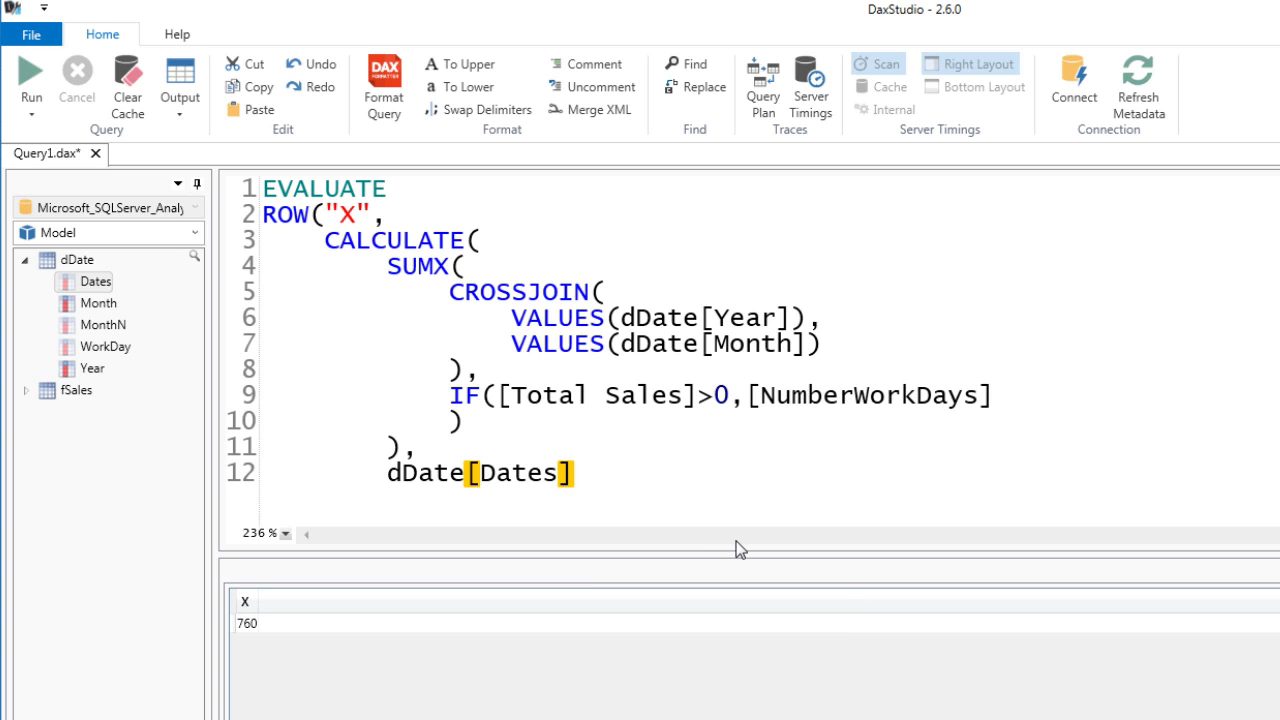
pyautogui.write('<=MAX(')
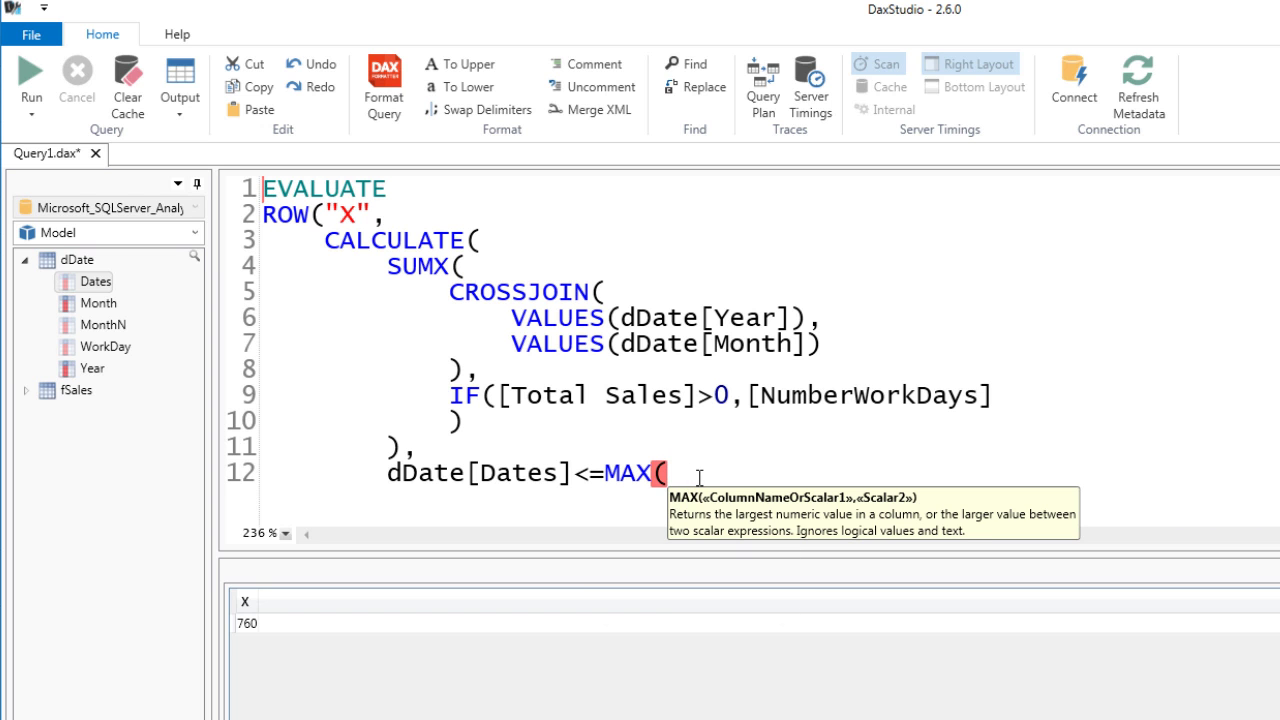
# - Complete the MAX function in the filter with the fSales[Order Date] column and close its parenthesis
pyautogui.write('fs')
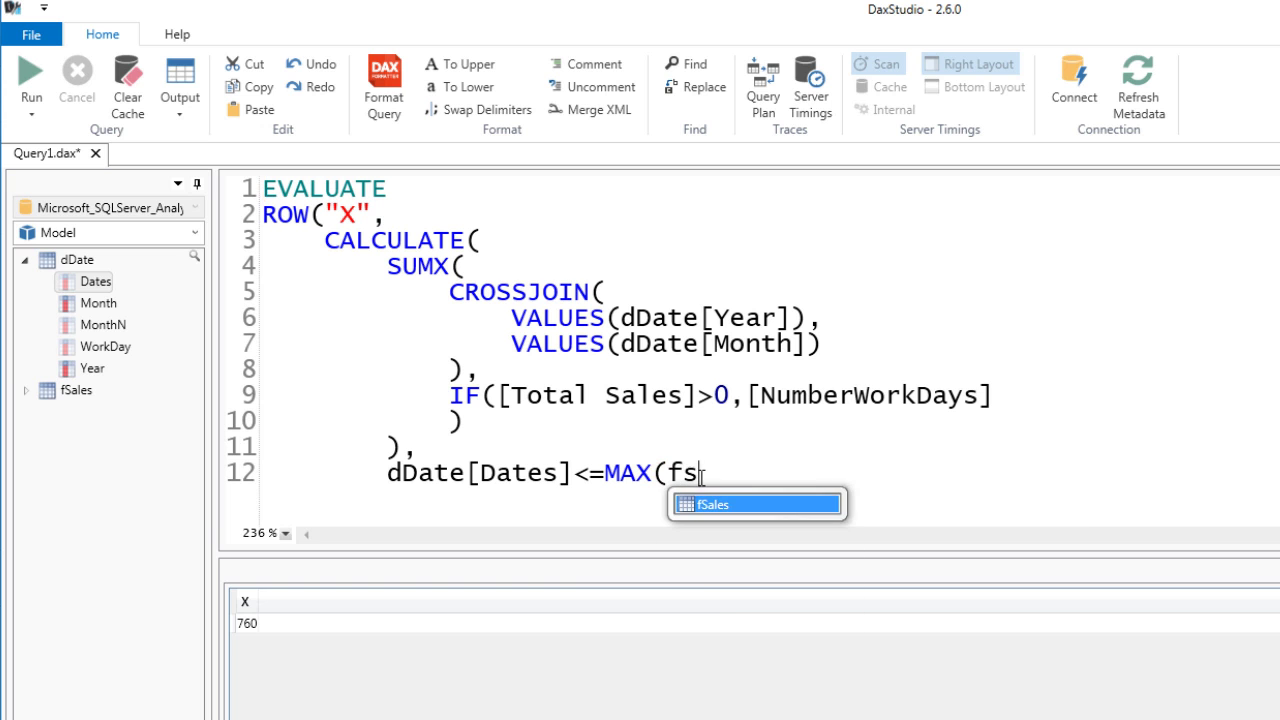
pyautogui.press('BackSpace')
pyautogui.press('BackSpace')
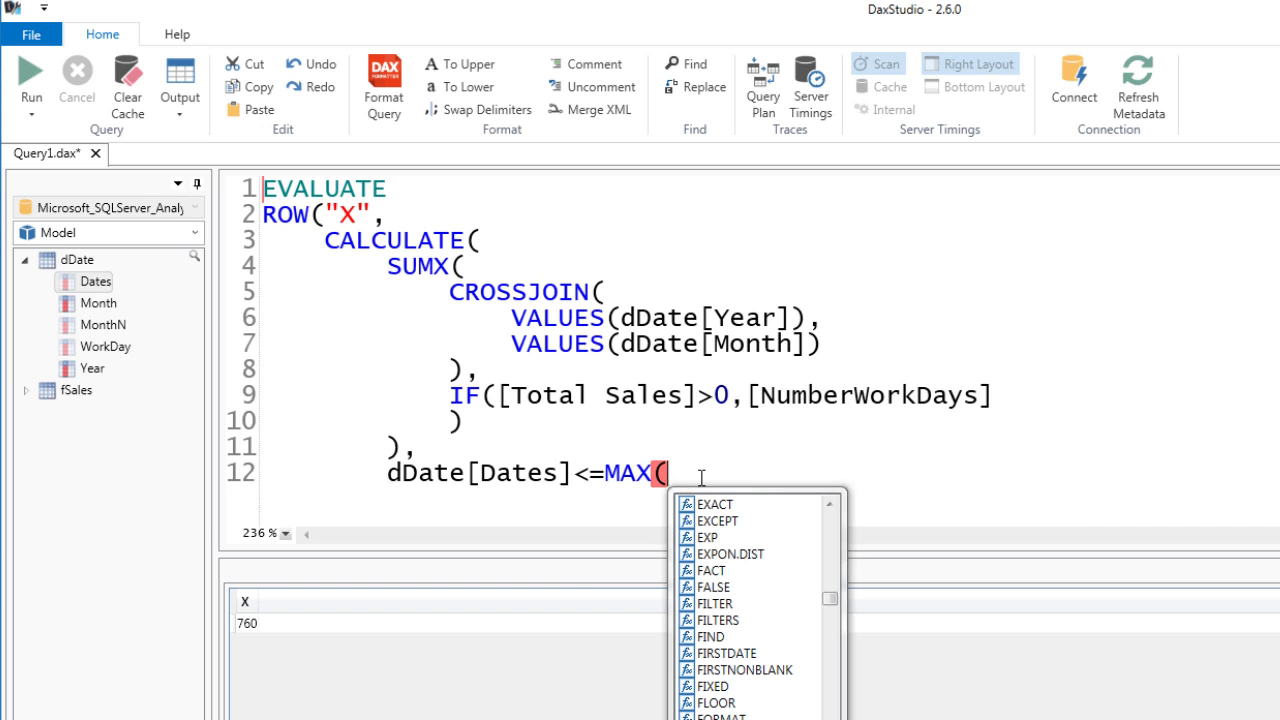
pyautogui.click(25, 390)
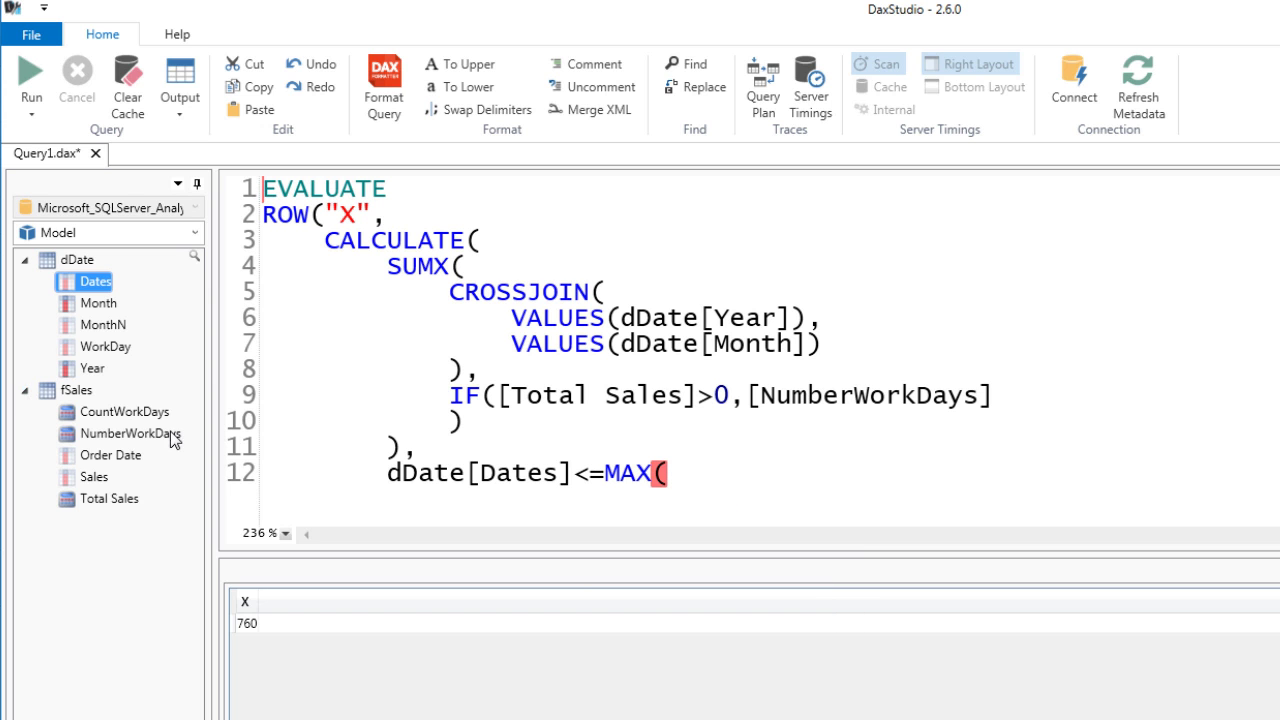
pyautogui.doubleClick(125, 462)
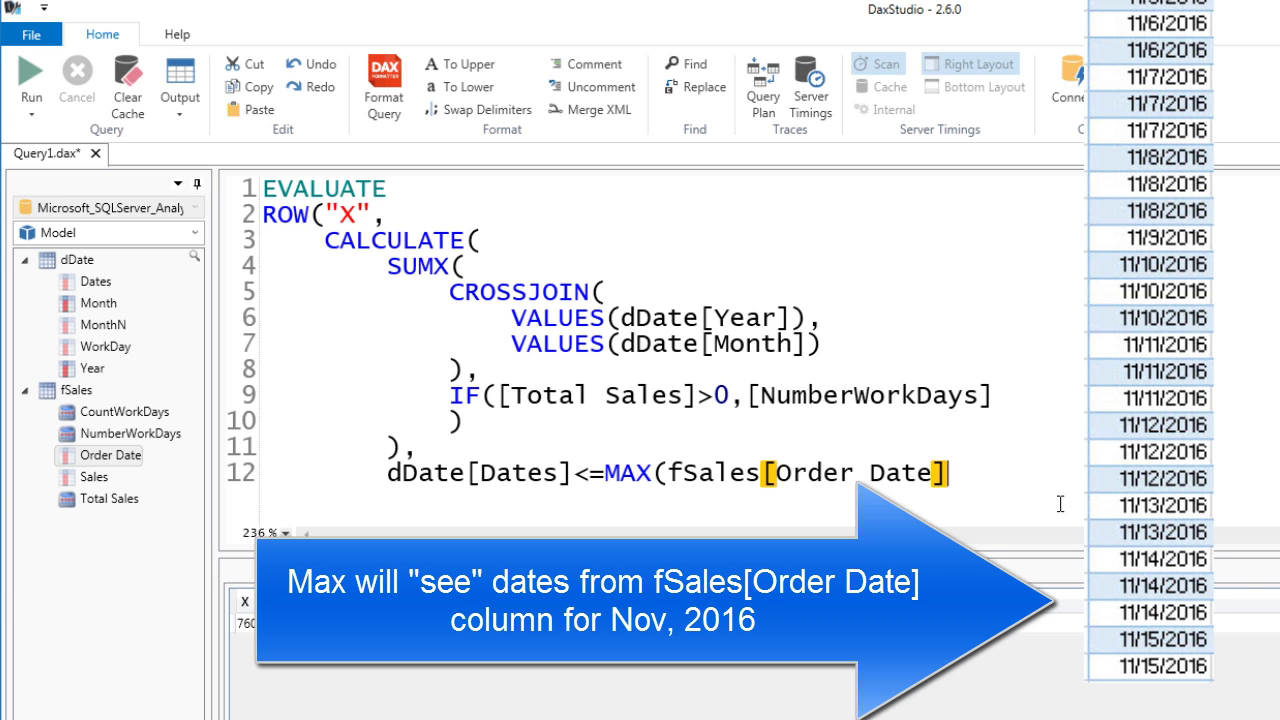
pyautogui.write(')')
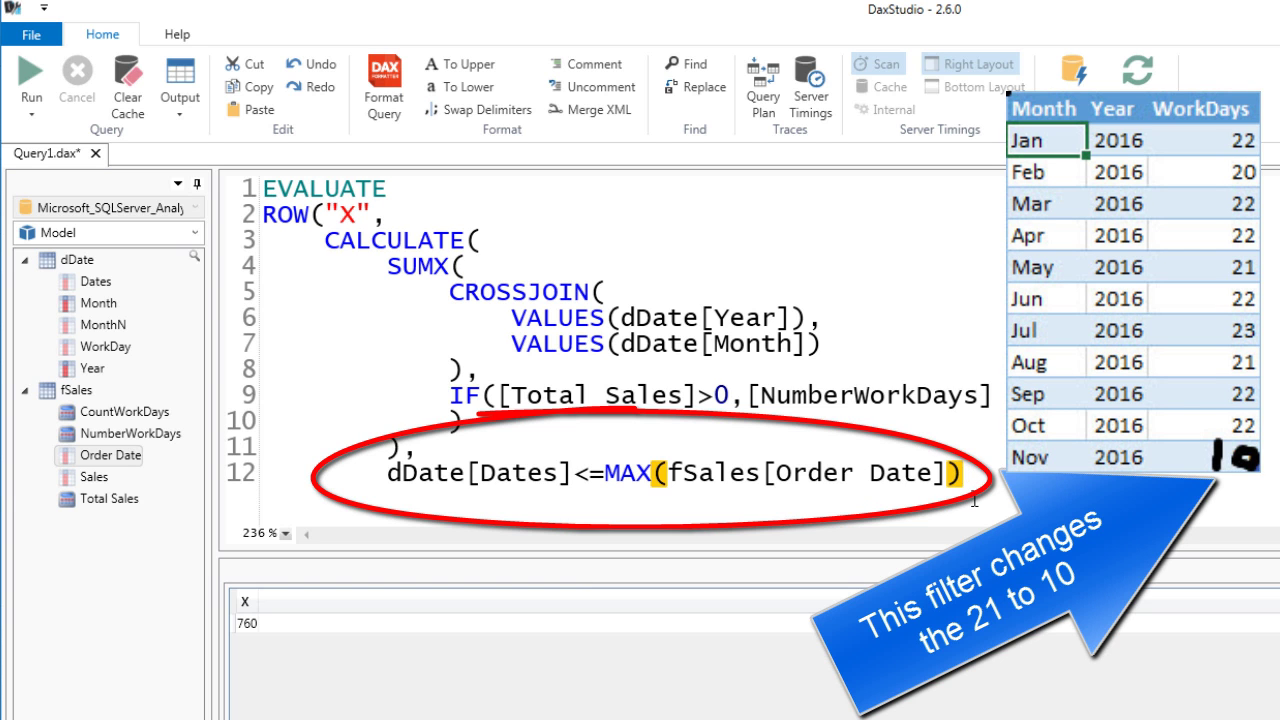
# - Close CALCULATE and ROW with parentheses on separate lines, aligned with their functions, and run the query
pyautogui.press('Return')
pyautogui.press('BackSpace')
pyautogui.press('BackSpace')
pyautogui.press('BackSpace')
pyautogui.press('BackSpace')
pyautogui.write(')')
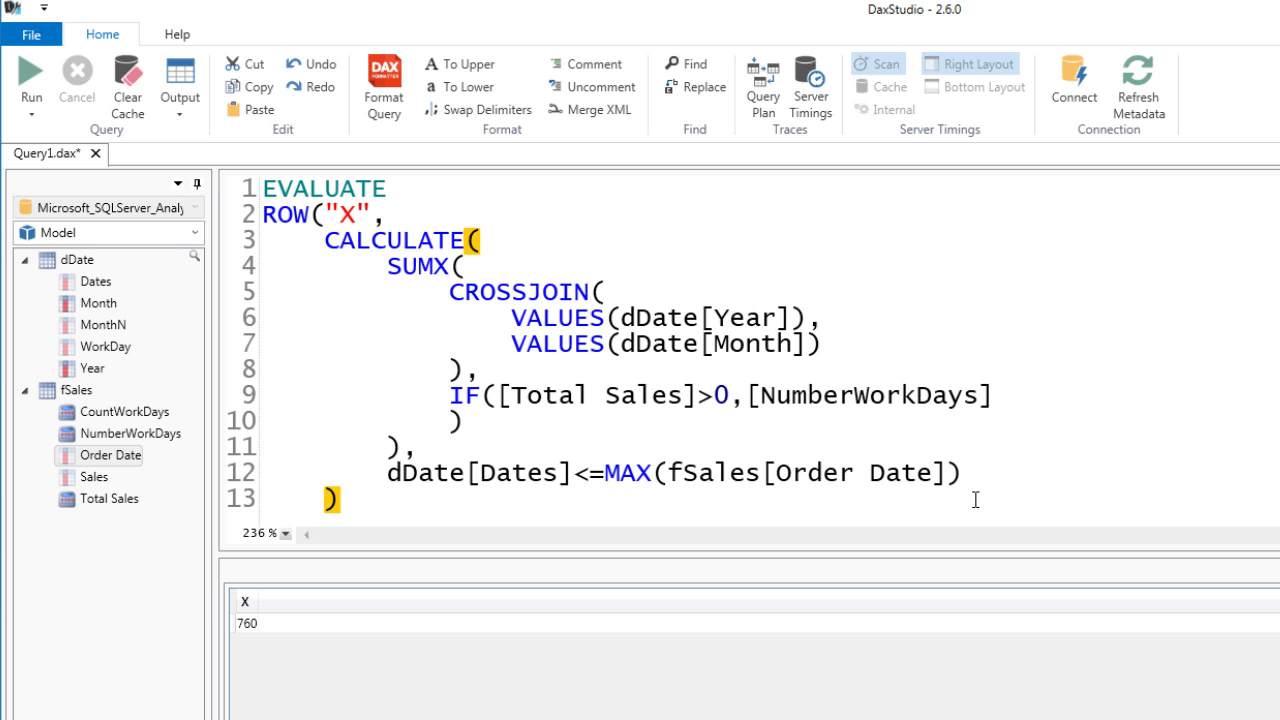
pyautogui.press('Return')
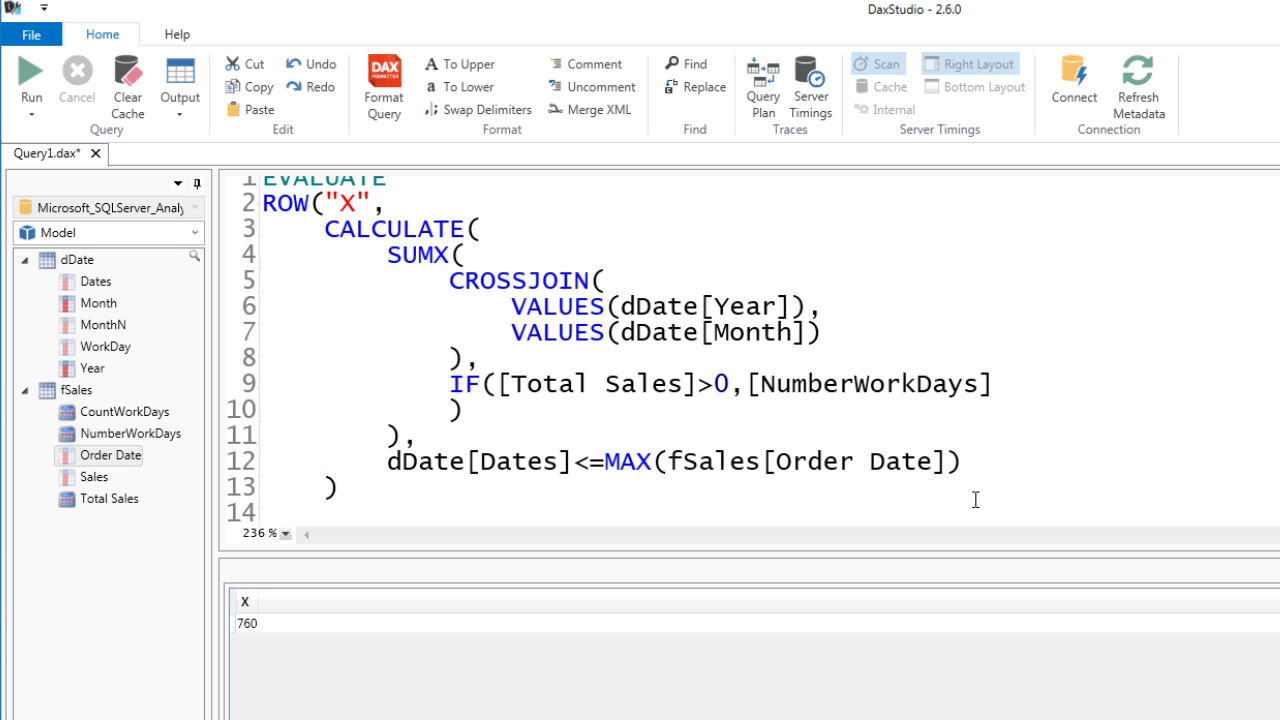
pyautogui.write(')')
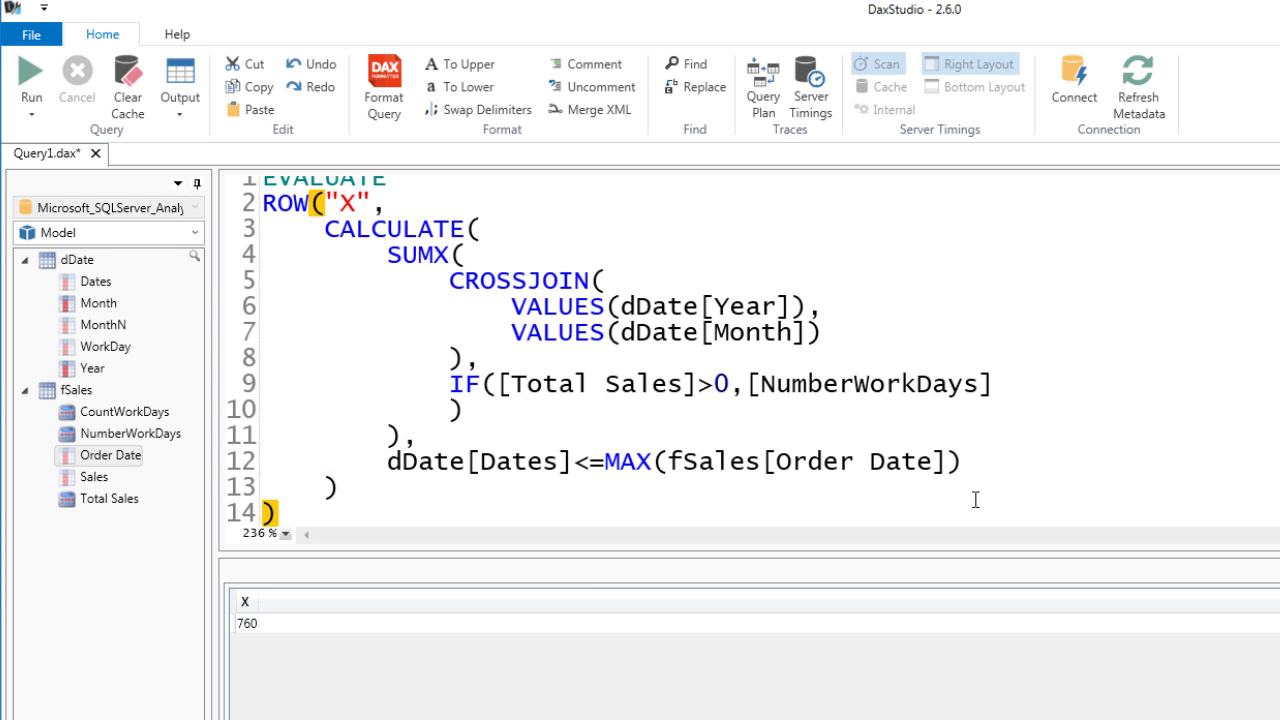
pyautogui.click(27, 71)
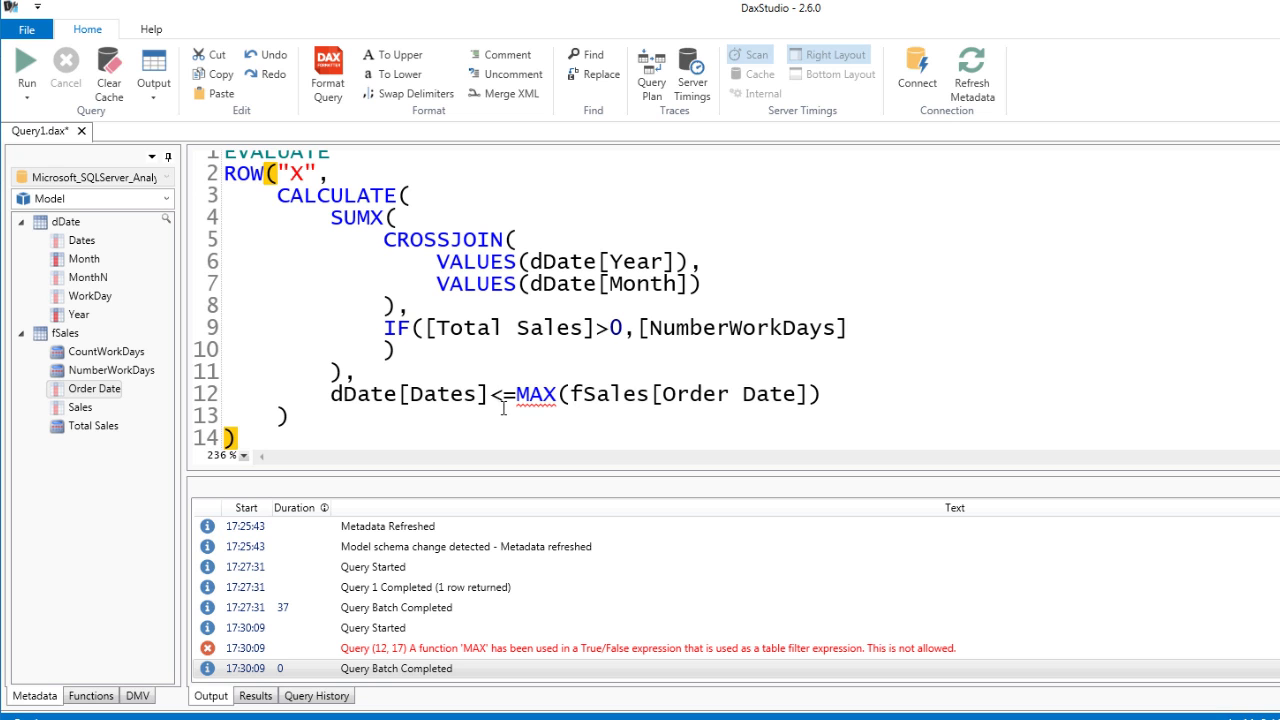
# - Wrap the CALCULATE filter condition in FILTER(, with dDate as the table argument and a closing parenthesis after the MAX expression
pyautogui.moveTo(518, 393); pyautogui.dragTo(715, 410)
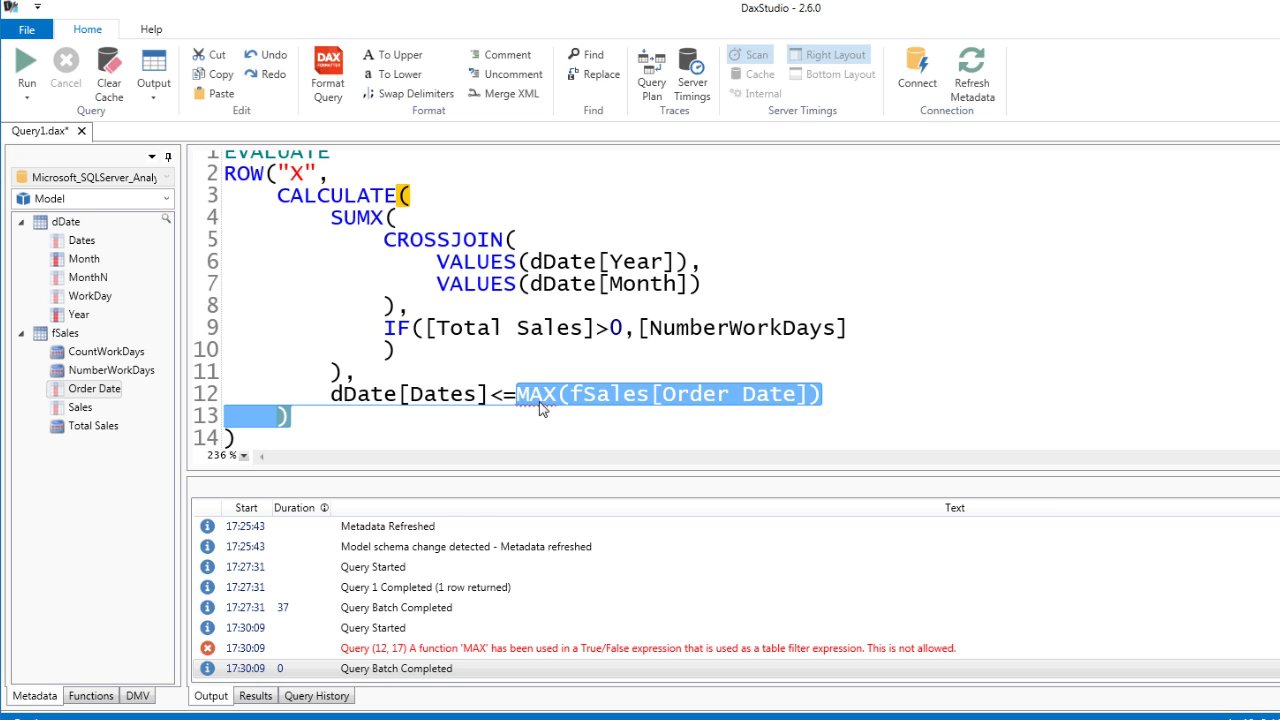
pyautogui.click(331, 394)
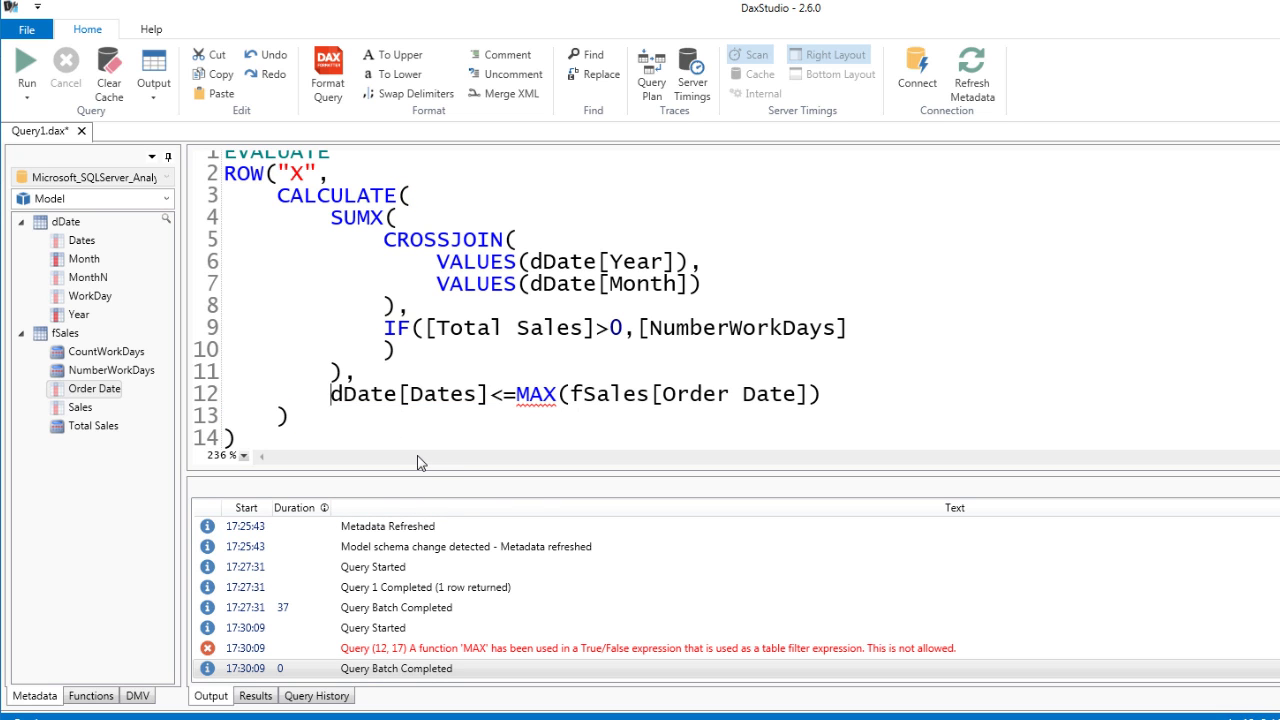
pyautogui.write('fi')
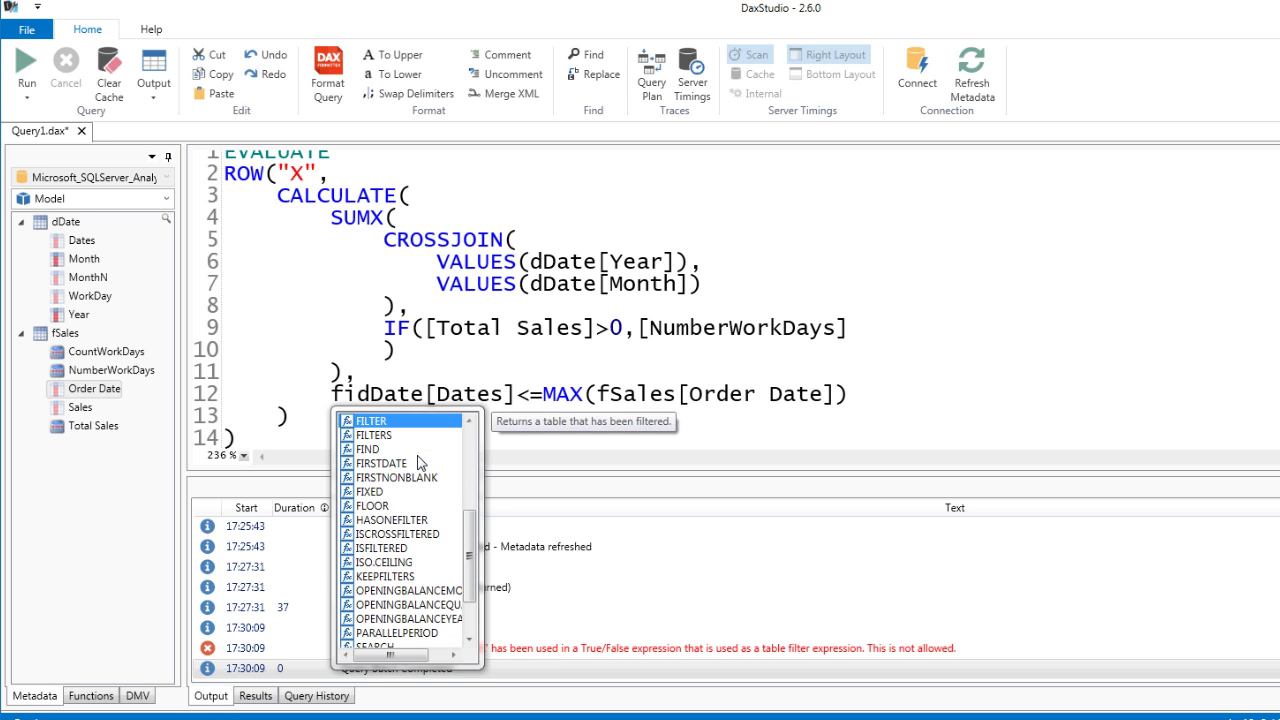
pyautogui.write('LTER(')
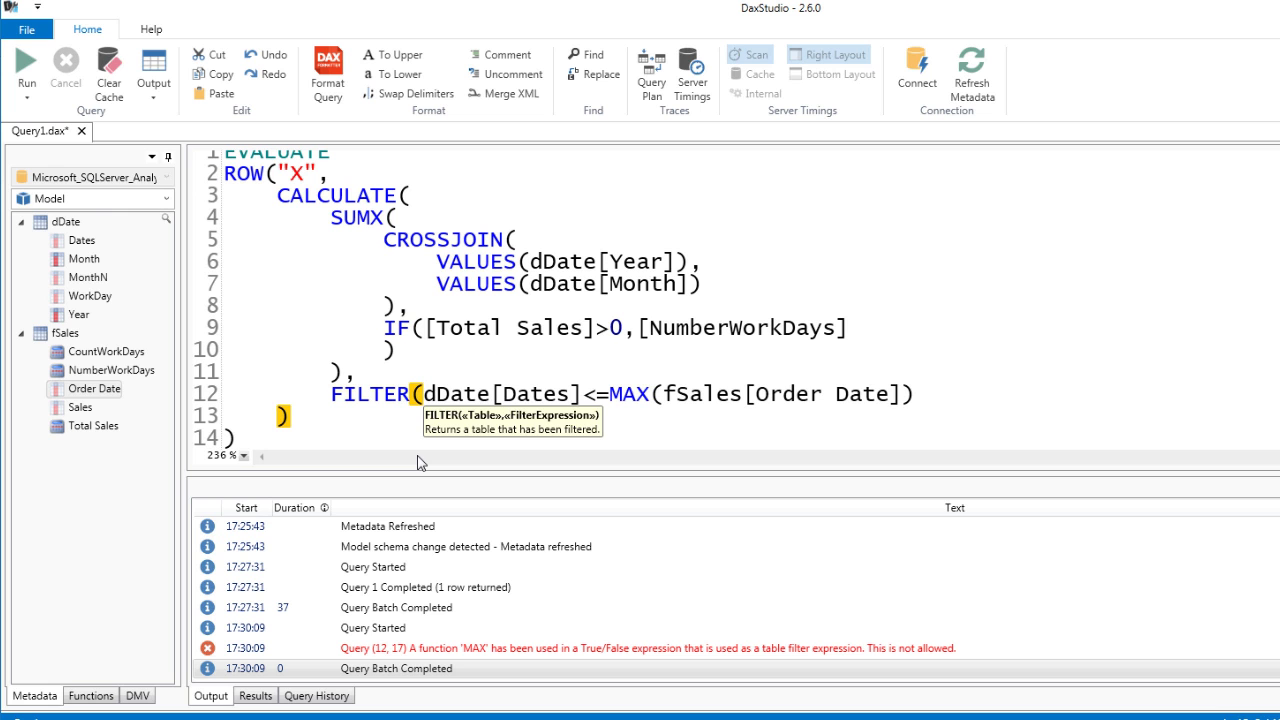
pyautogui.doubleClick(66, 223)
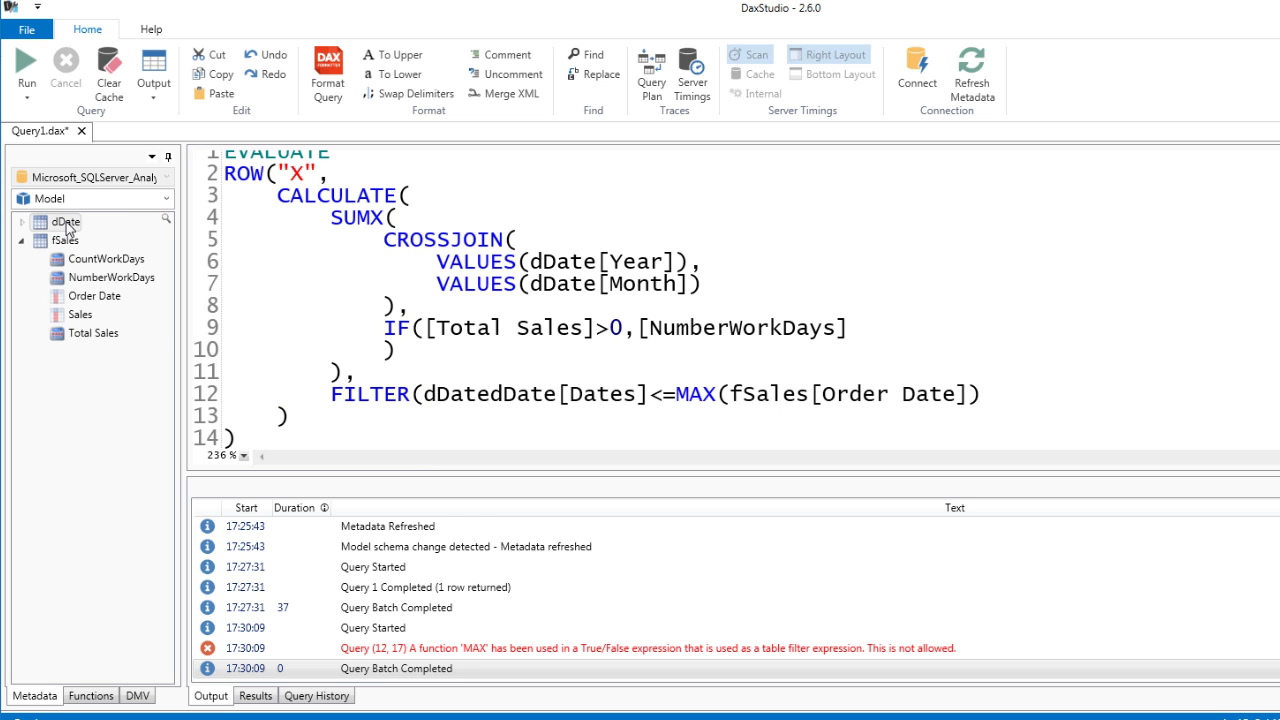
pyautogui.write(',')
pyautogui.moveTo(505, 400); pyautogui.dragTo(998, 399)
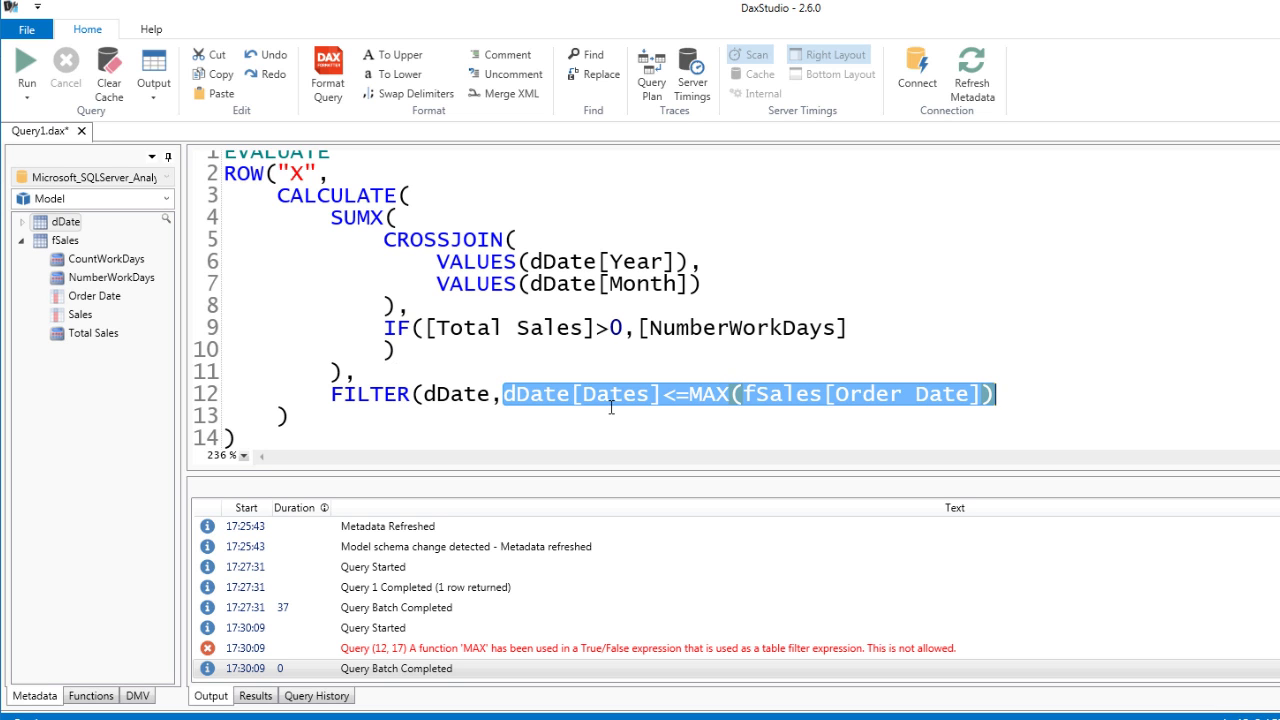
pyautogui.click(1008, 398)
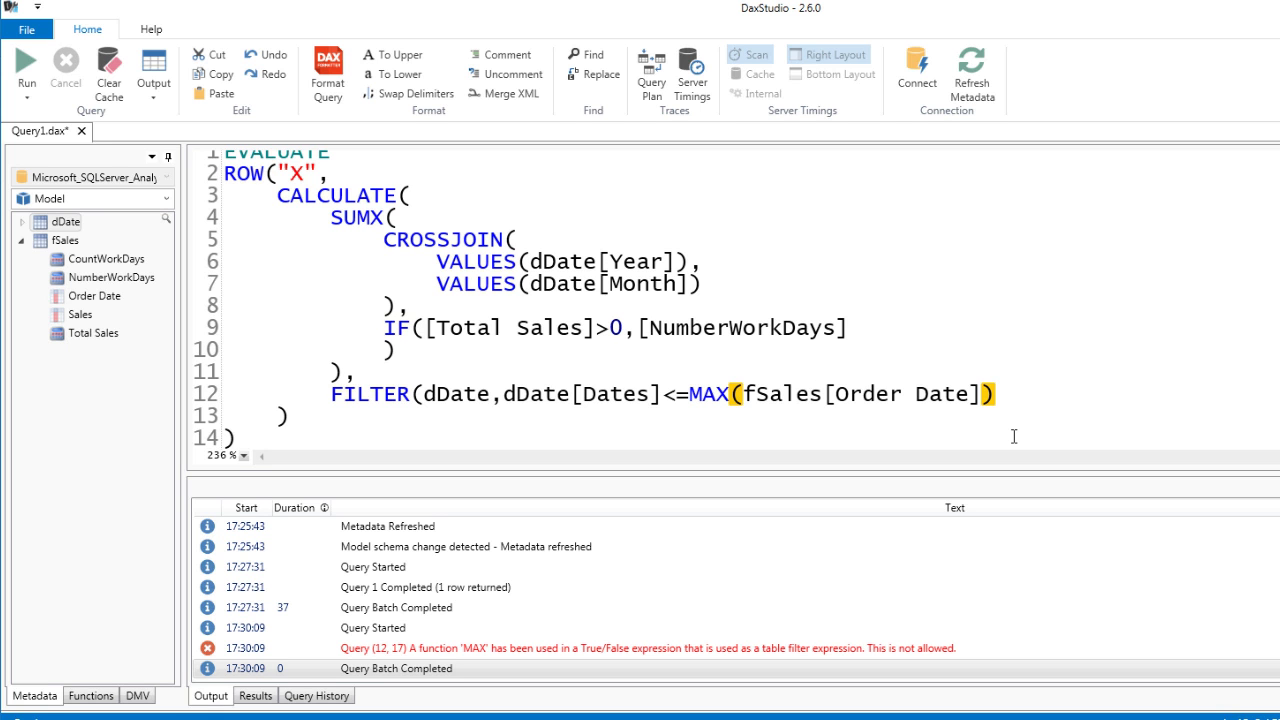
pyautogui.write(')')
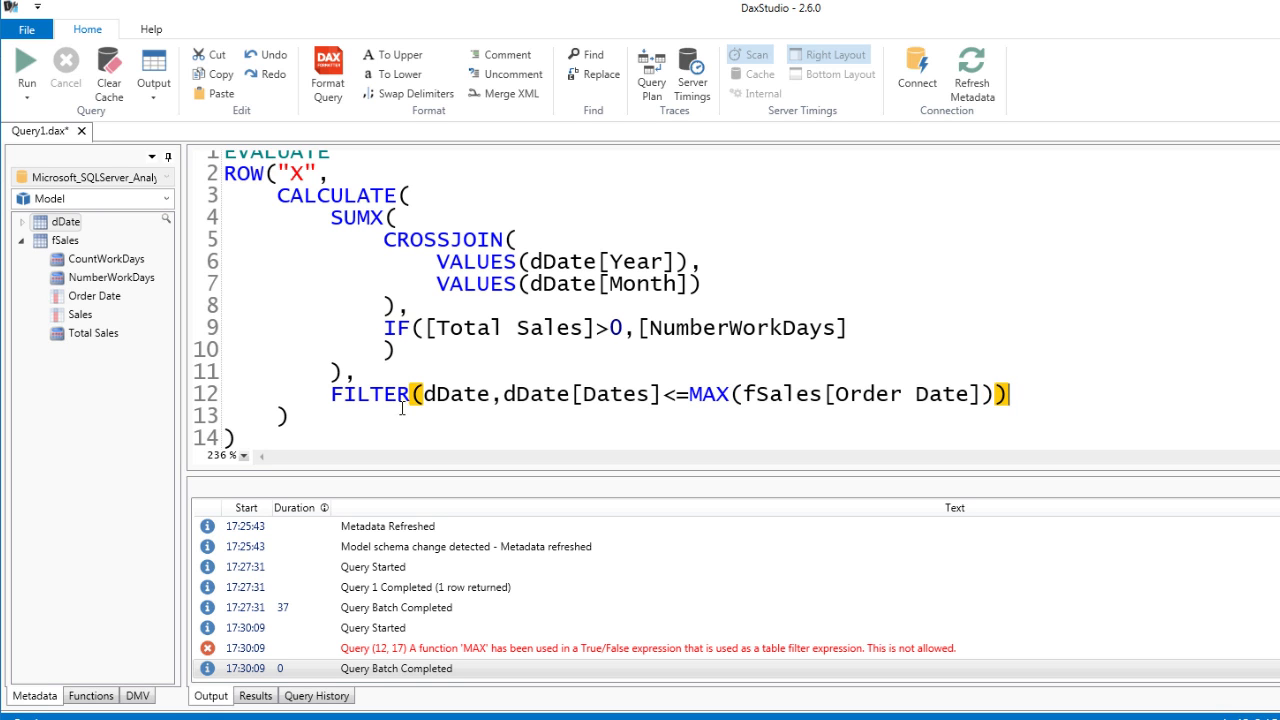
# - Put FILTER's table, its condition and its closing parenthesis on separate lines, with the arguments indented one level under FILTER
pyautogui.click(422, 394)
pyautogui.press('Return')
pyautogui.press('Tab')
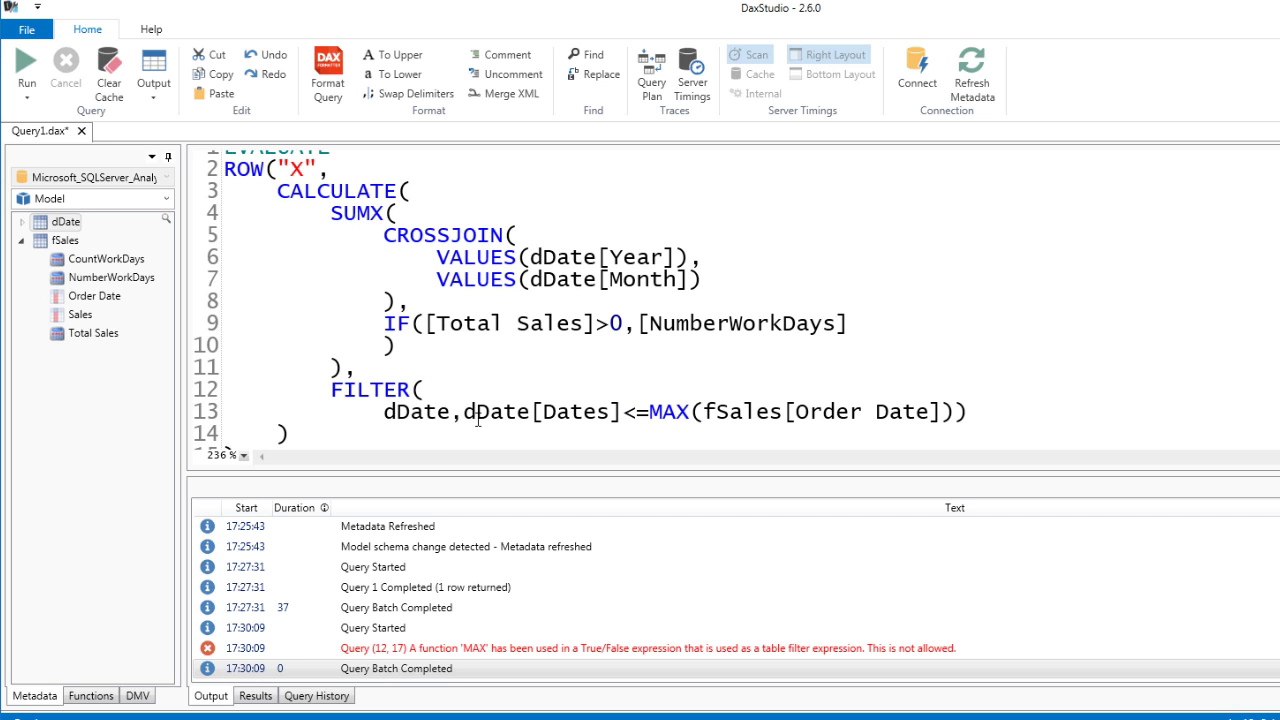
pyautogui.click(464, 412)
pyautogui.press('Return')
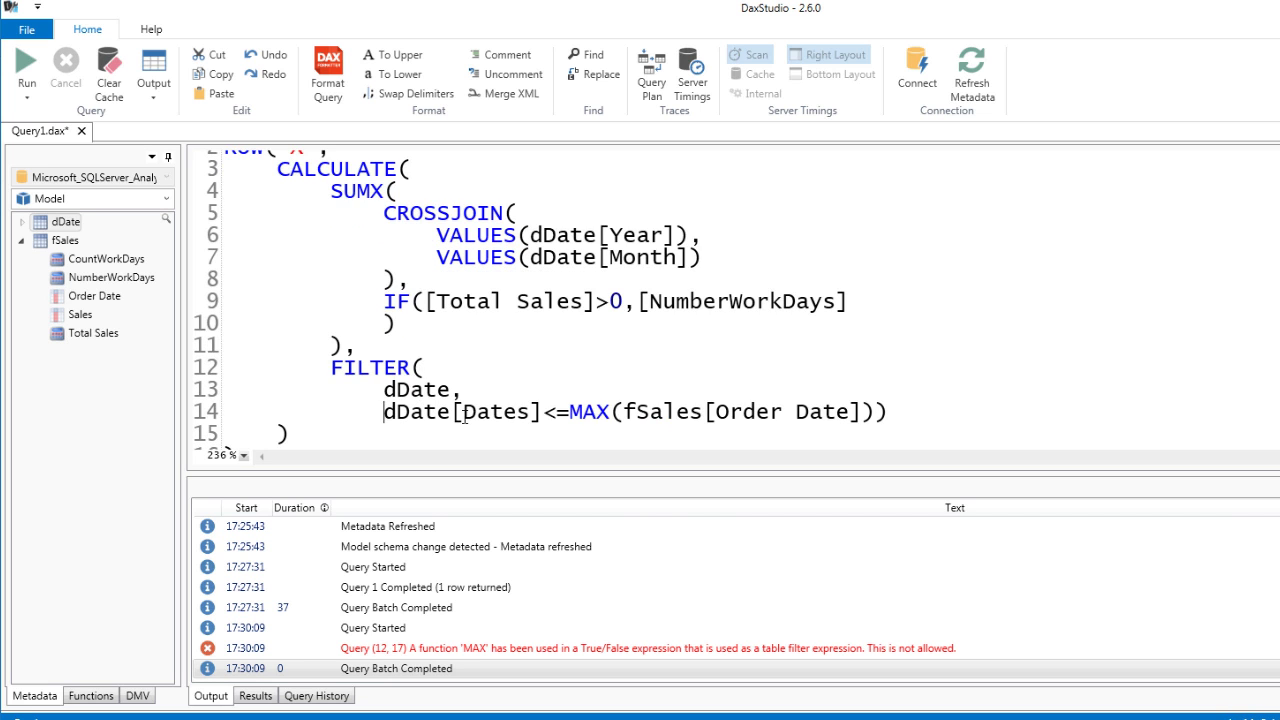
pyautogui.click(918, 406)
pyautogui.press('BackSpace')
pyautogui.press('Return')
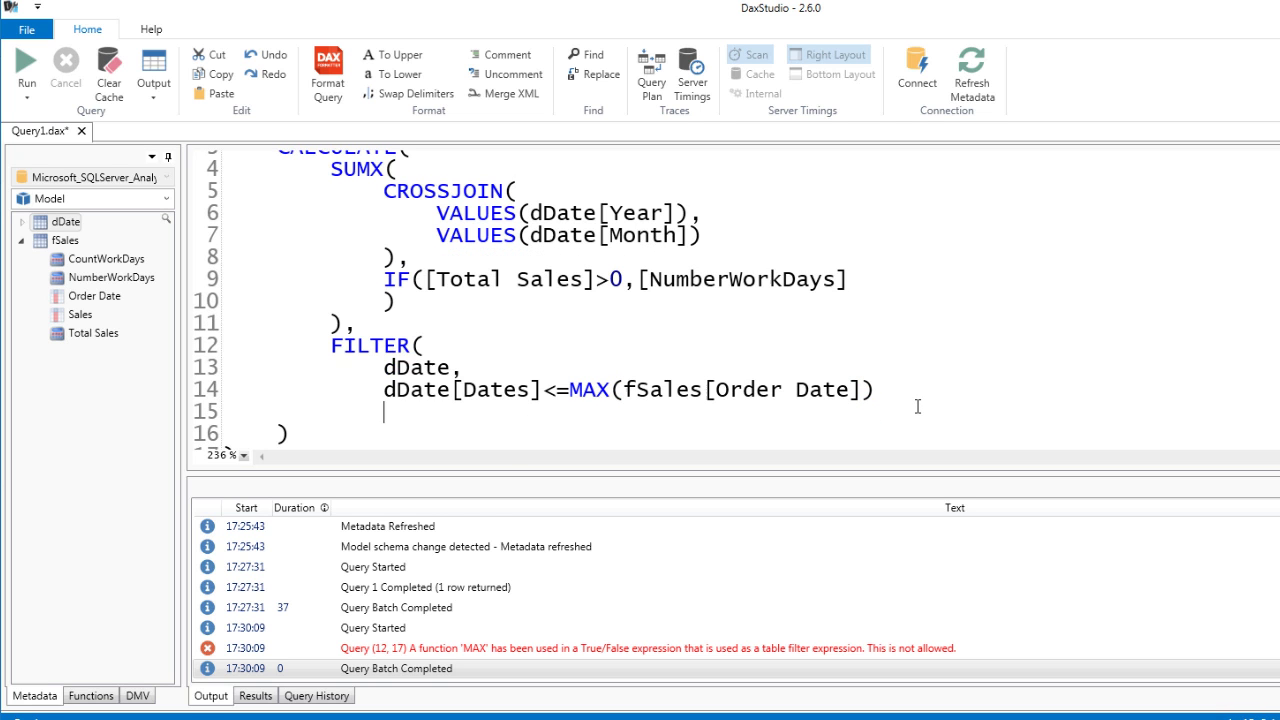
pyautogui.write(')')
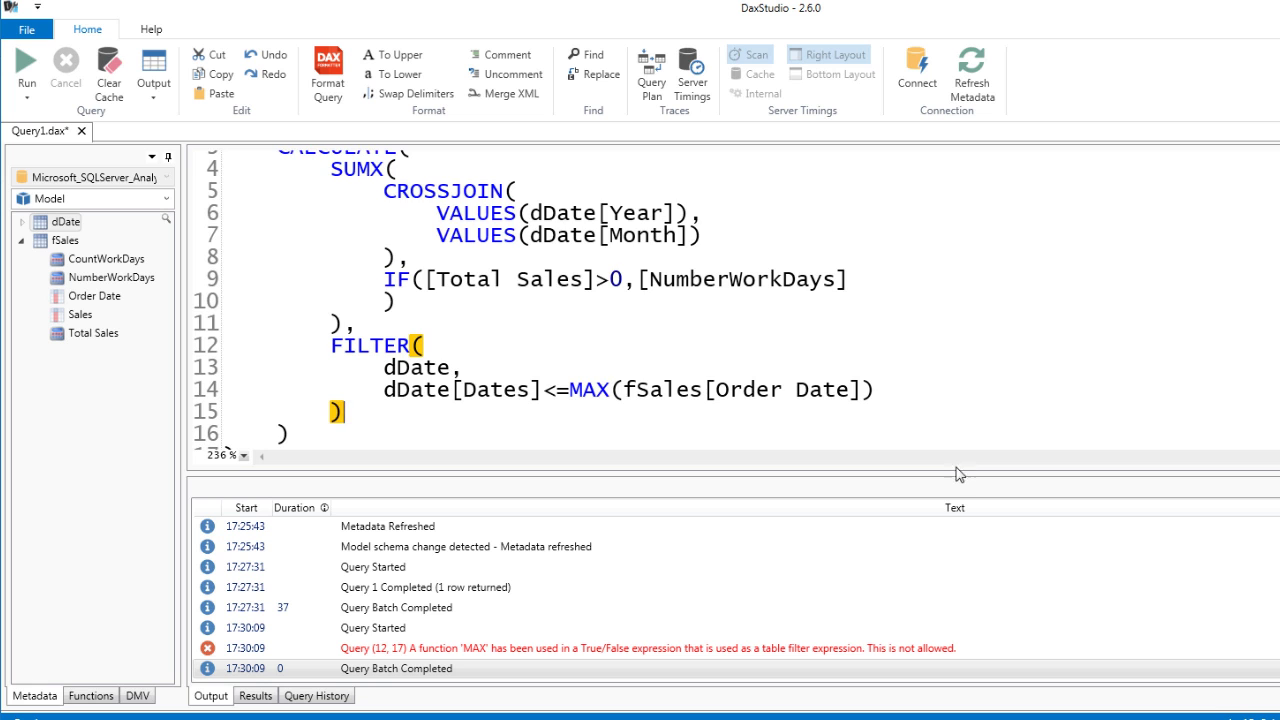
# - Run the completed query with the FILTER inside CALCULATE
pyautogui.keyDown('ctrl'); pyautogui.scroll(-3, 948, 449); pyautogui.keyUp('ctrl')
pyautogui.press('Down')
pyautogui.press('Down')
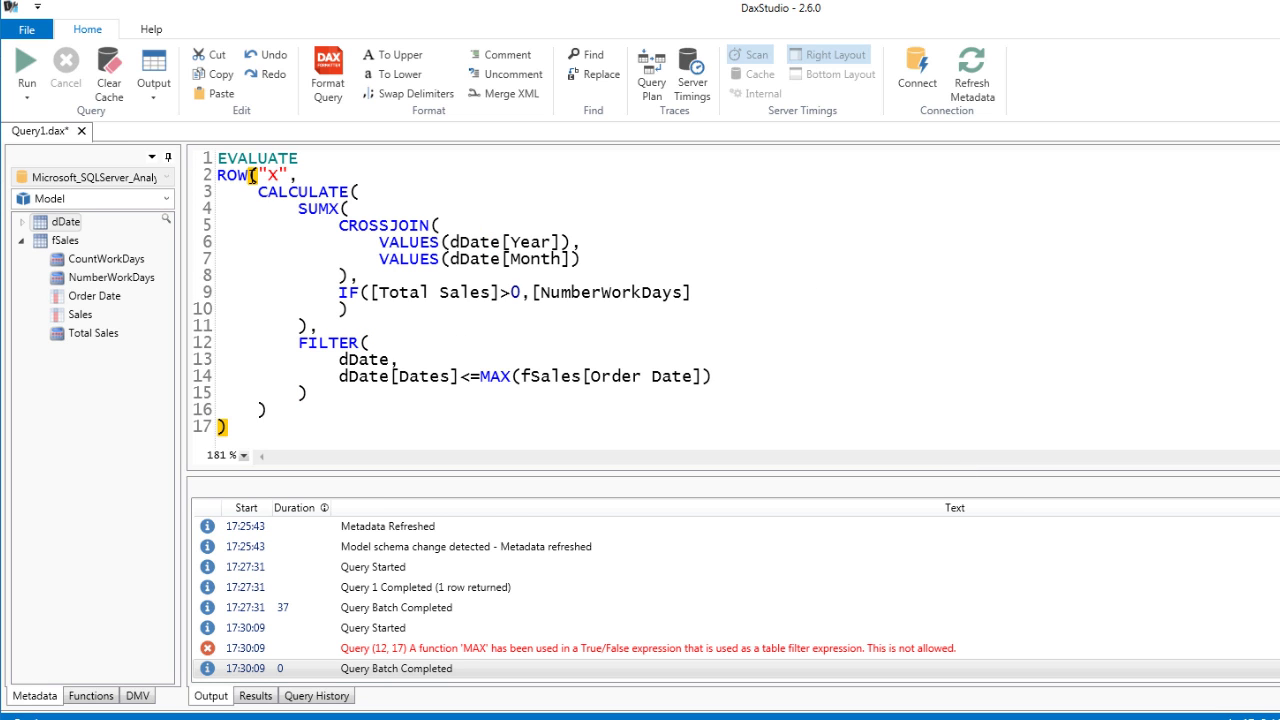
pyautogui.click(26, 64)
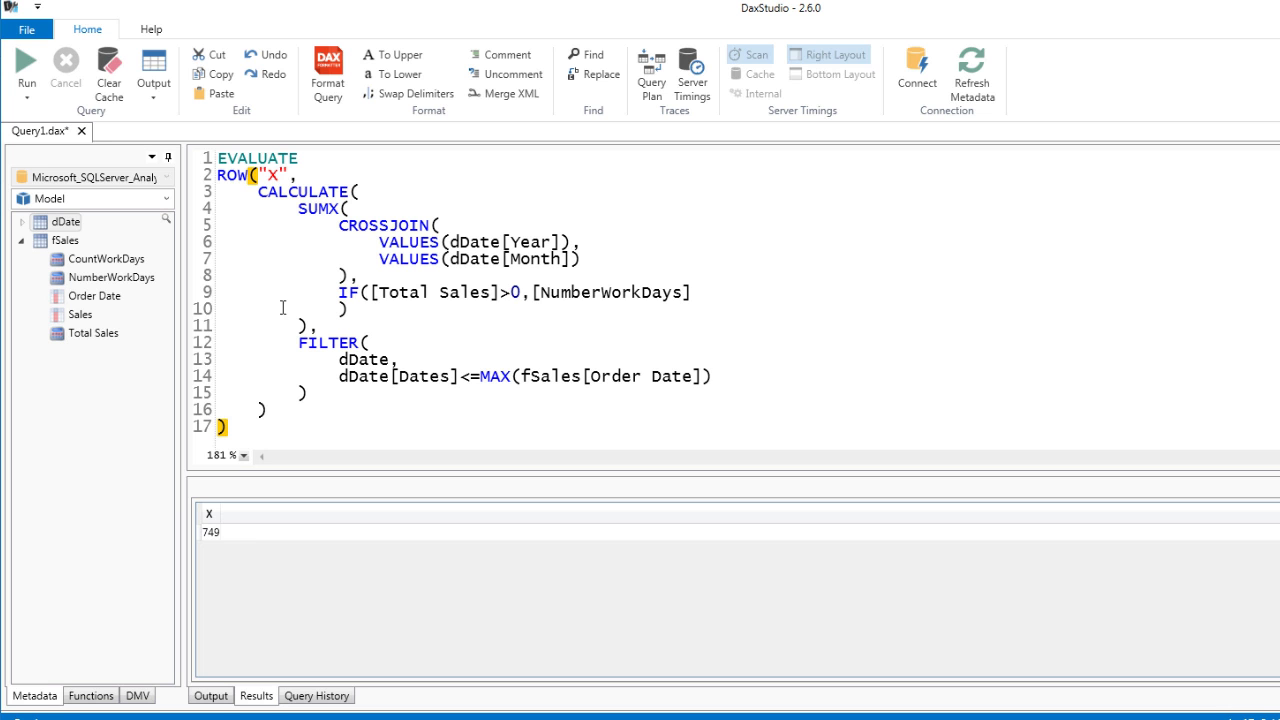
# - Copy the whole CALCULATE expression, without EVALUATE and ROW, and switch to the Power Pivot window
pyautogui.moveTo(257, 194); pyautogui.dragTo(326, 415)
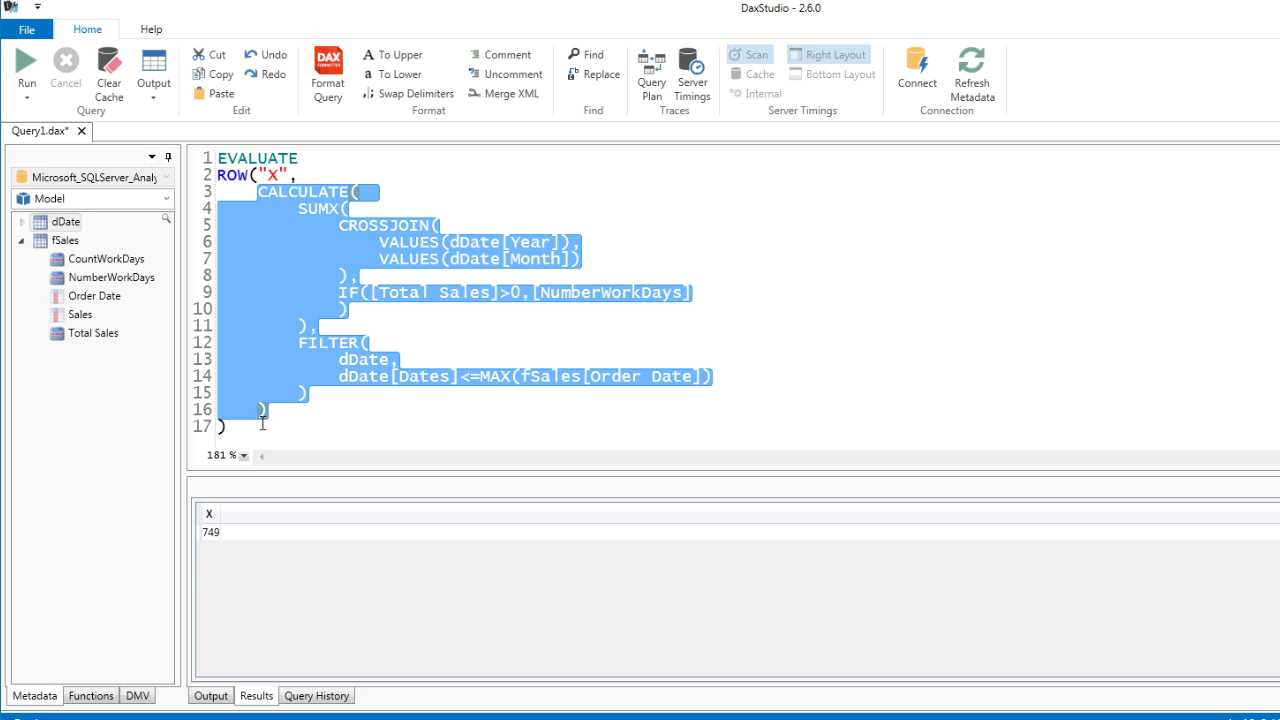
pyautogui.hotkey('ctrl', 'c')
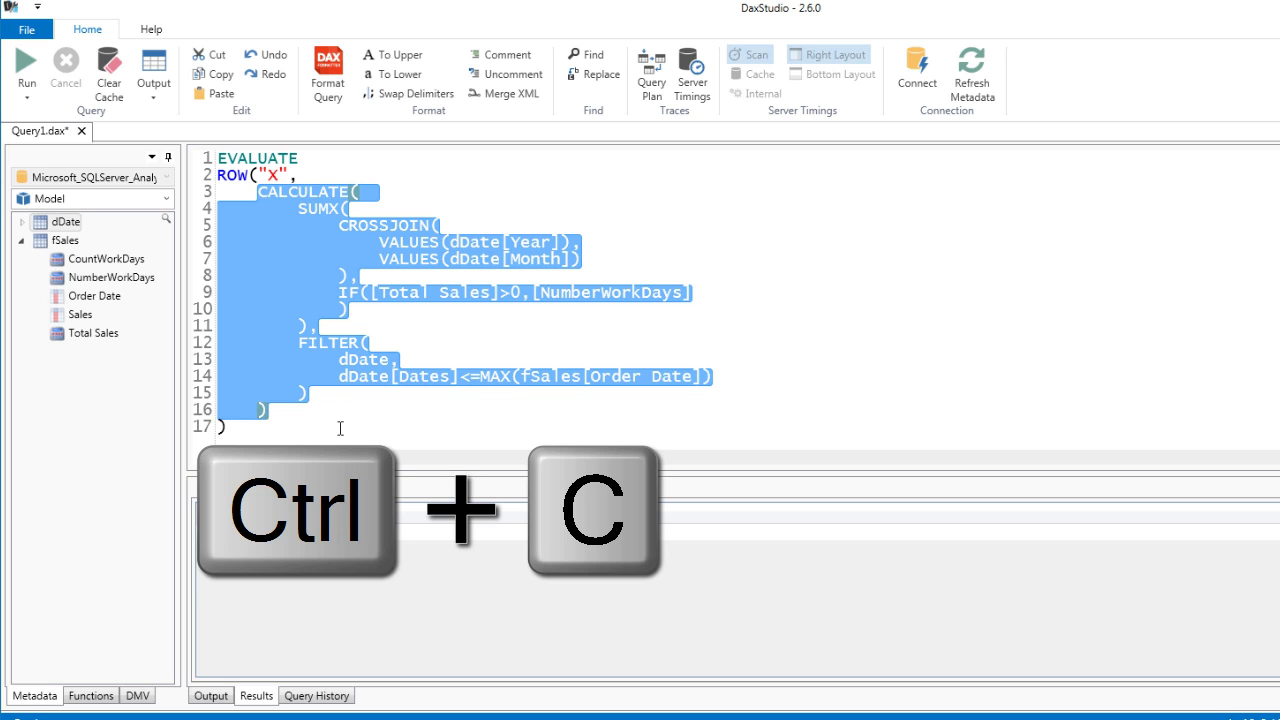
pyautogui.hotkey('alt', 'Tab')
pyautogui.hotkey('alt', 'Tab')
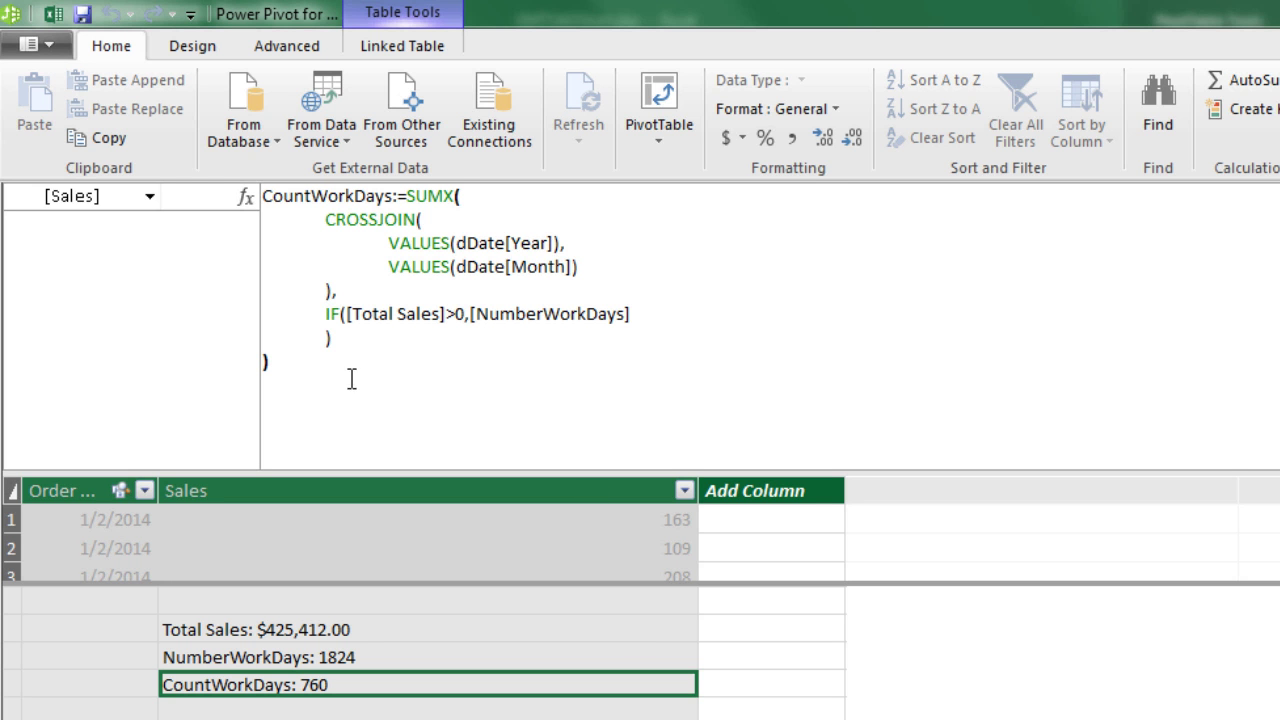
# - Replace the SUMX expression in the CountWorkDays measure with the copied CALCULATE expression and enlarge the formula area to show it all
pyautogui.moveTo(292, 366); pyautogui.dragTo(407, 195)
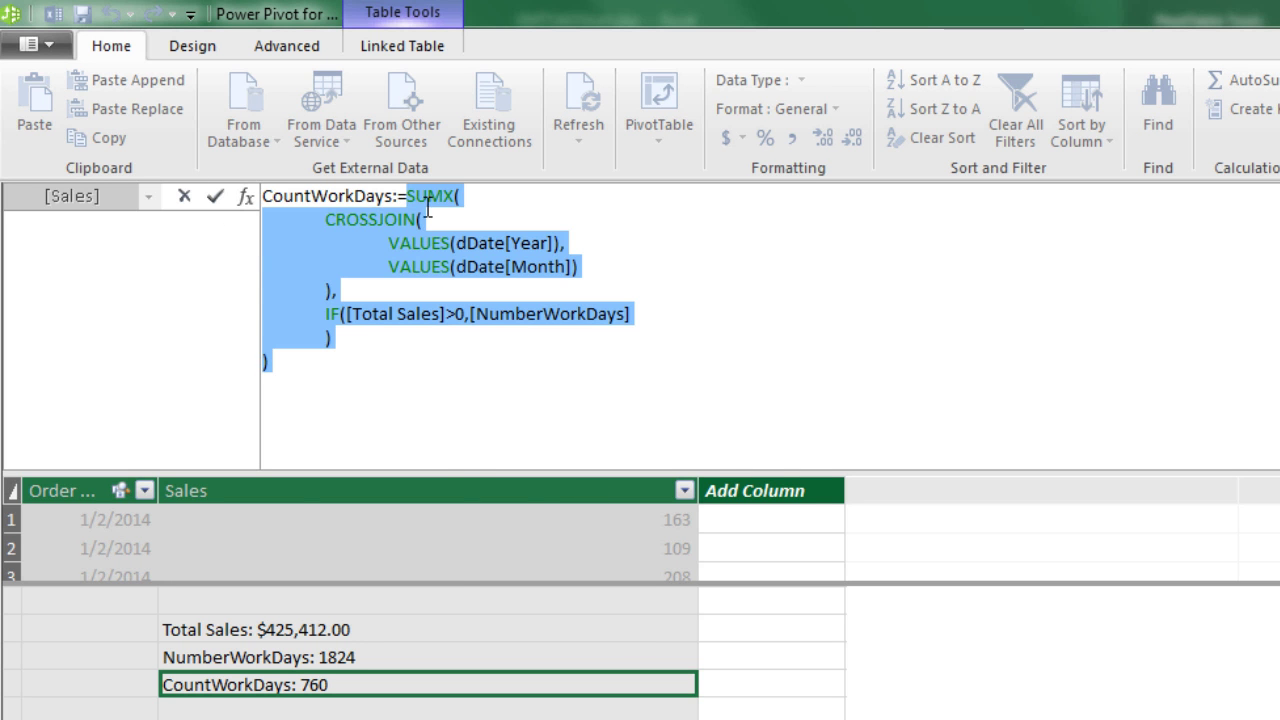
pyautogui.hotkey('ctrl', 'v')
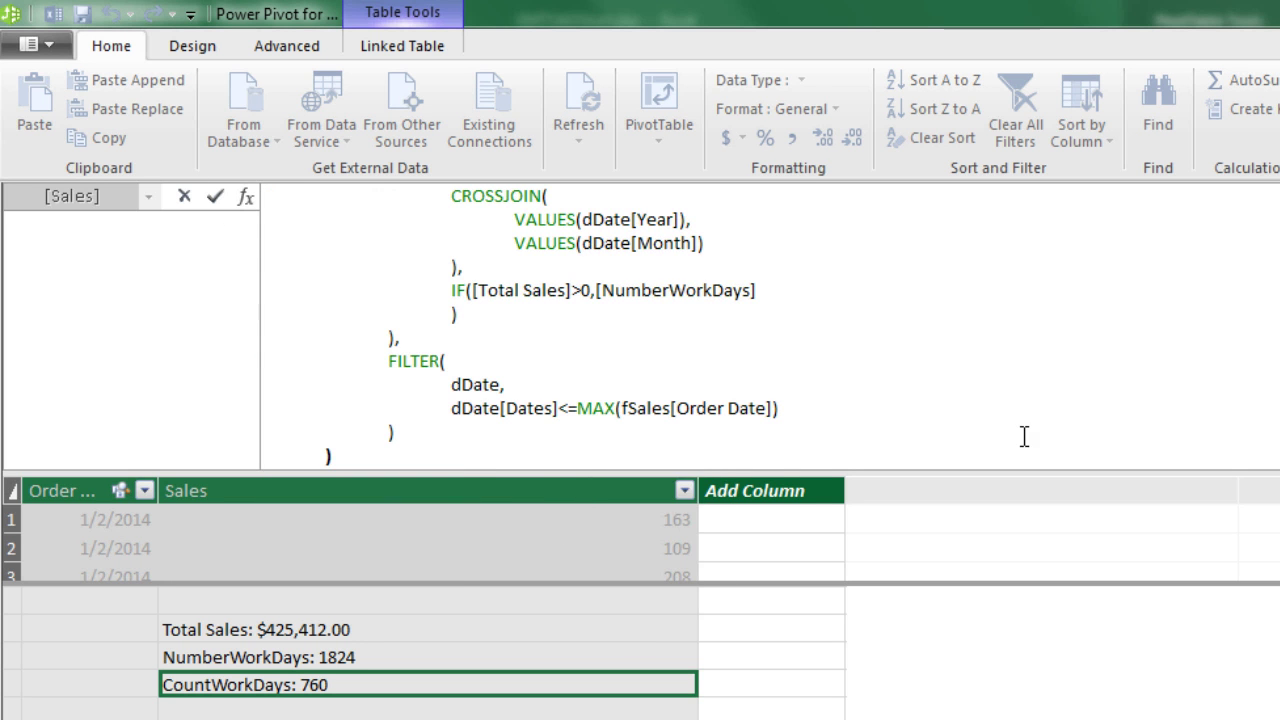
pyautogui.press('Return')
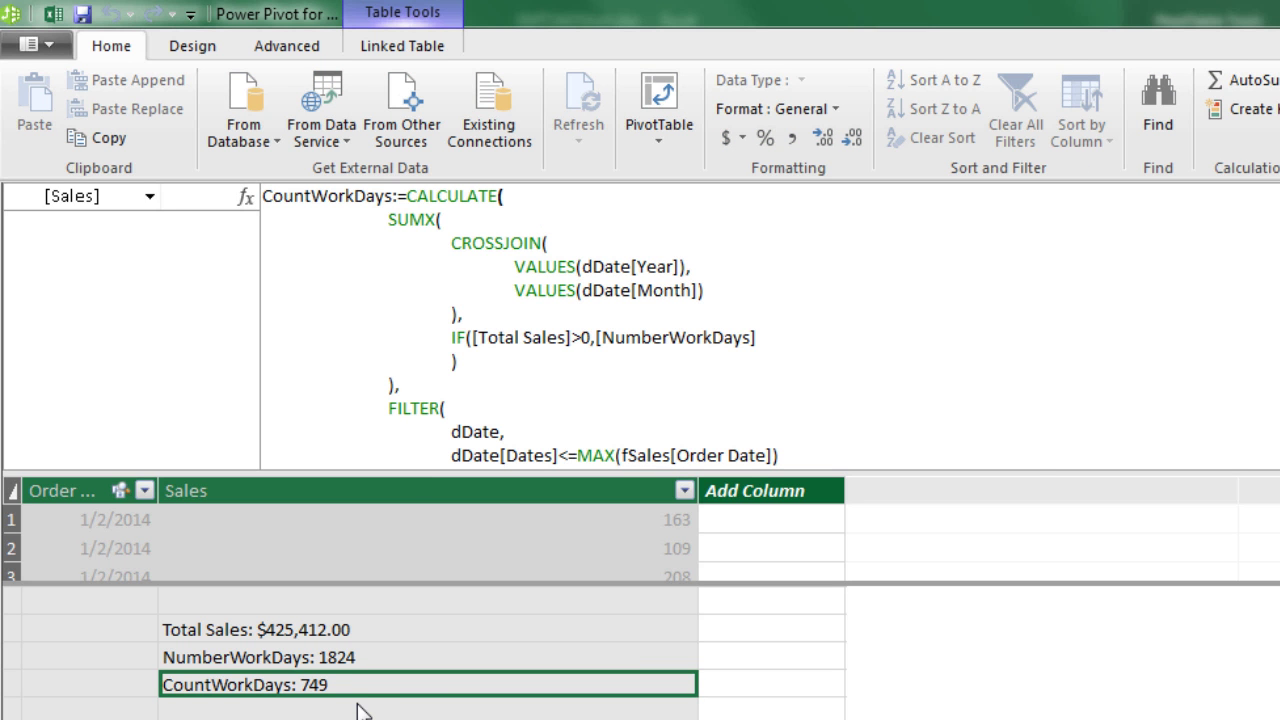
pyautogui.moveTo(1023, 472); pyautogui.dragTo(1031, 607)
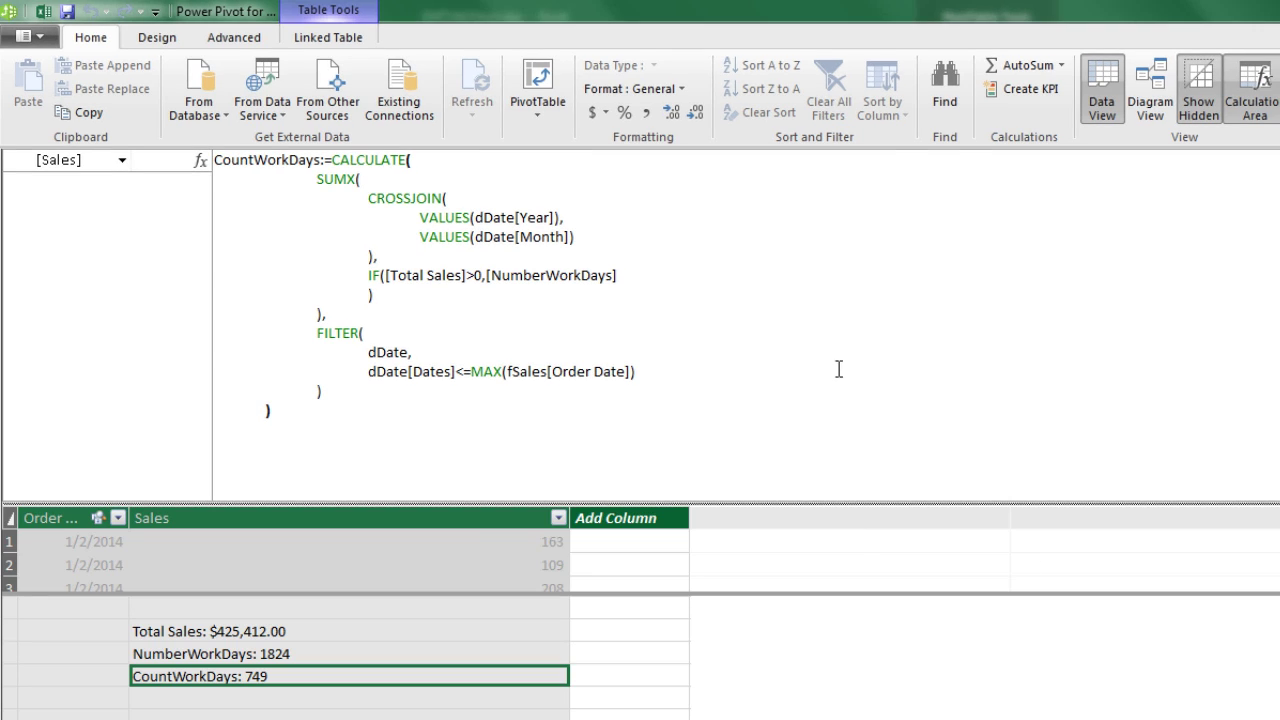
# - Switch to the Excel workbook and check the PivotTable's work-day counts for Nov 2016, the 2016 total and the grand total
pyautogui.hotkey('alt', 'Tab')
pyautogui.hotkey('alt', 'Tab')
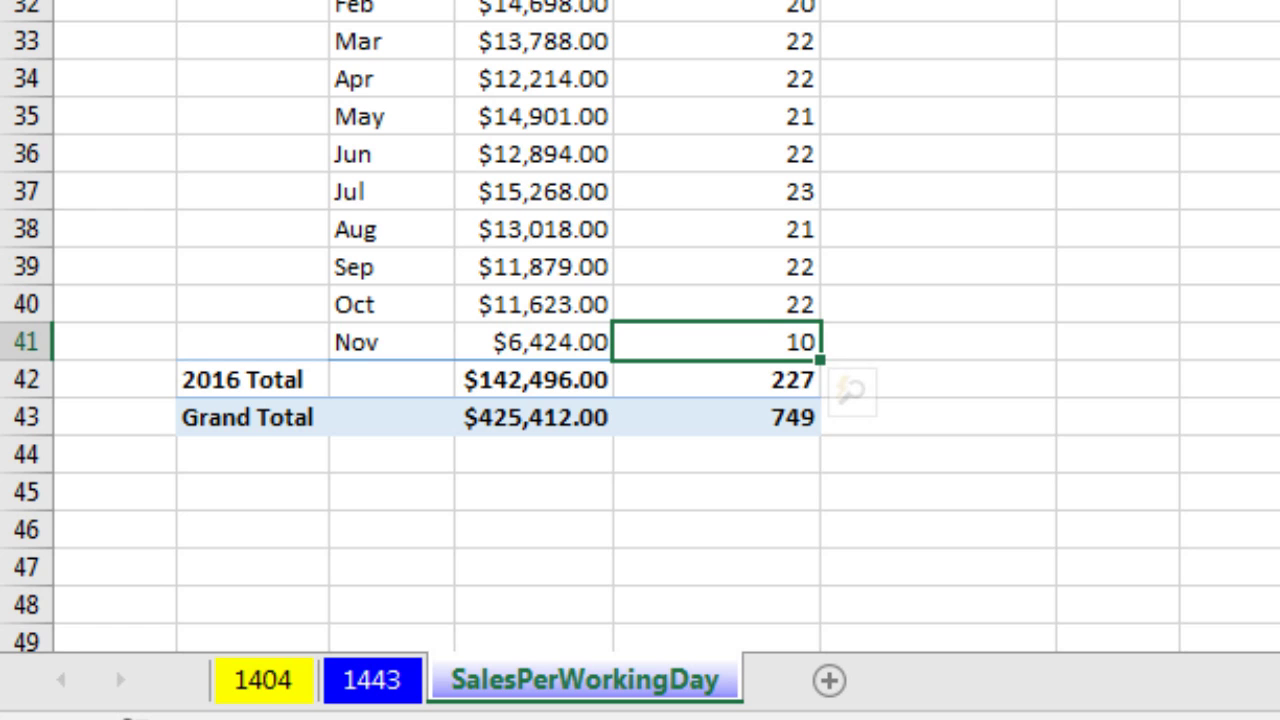
pyautogui.scroll(1, 640, 326)
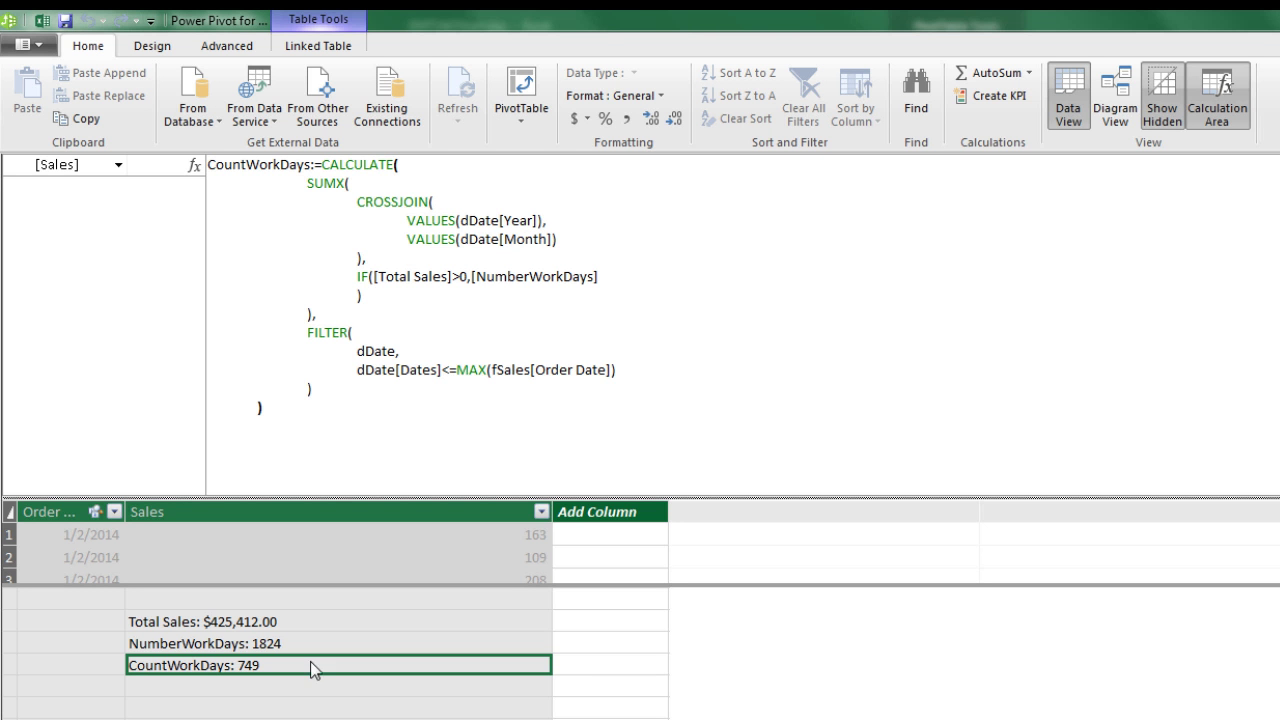
# - In Power Pivot, start a measure named SalesPerWorkDay with the DIVIDE function in the empty cell below CountWorkDays
pyautogui.click(286, 688)
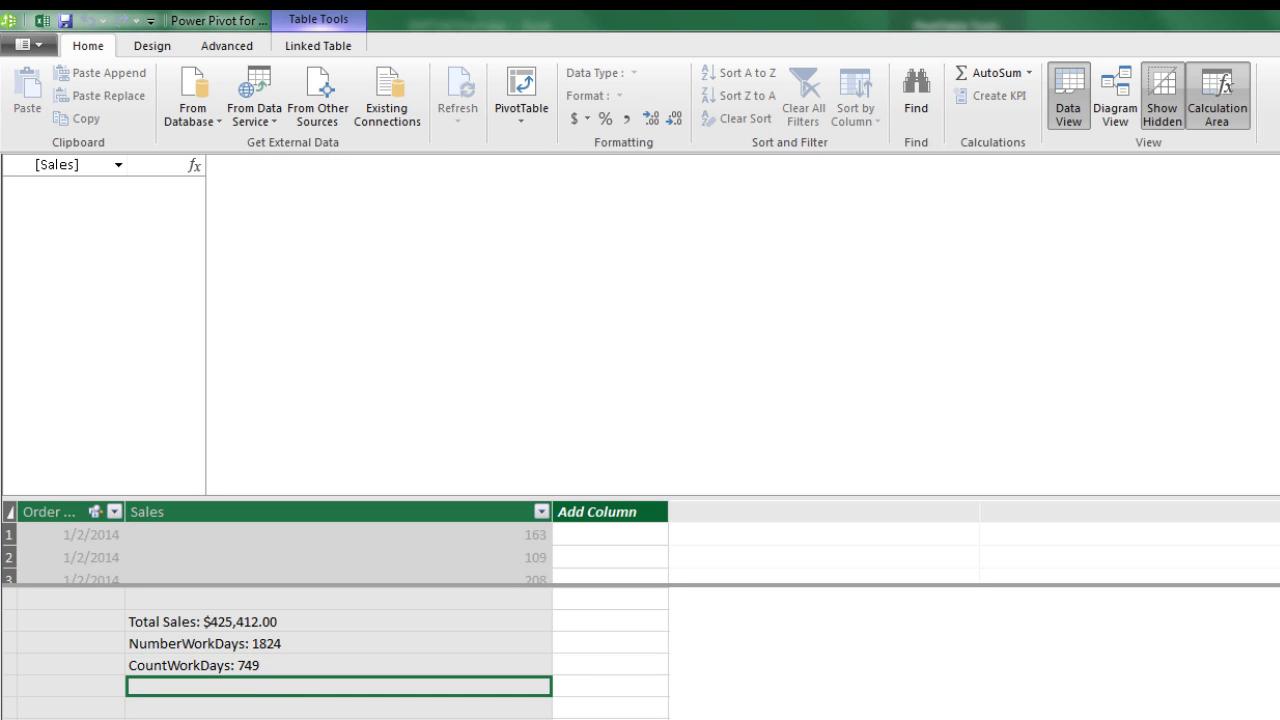
pyautogui.write('SalesPerWorkDay')
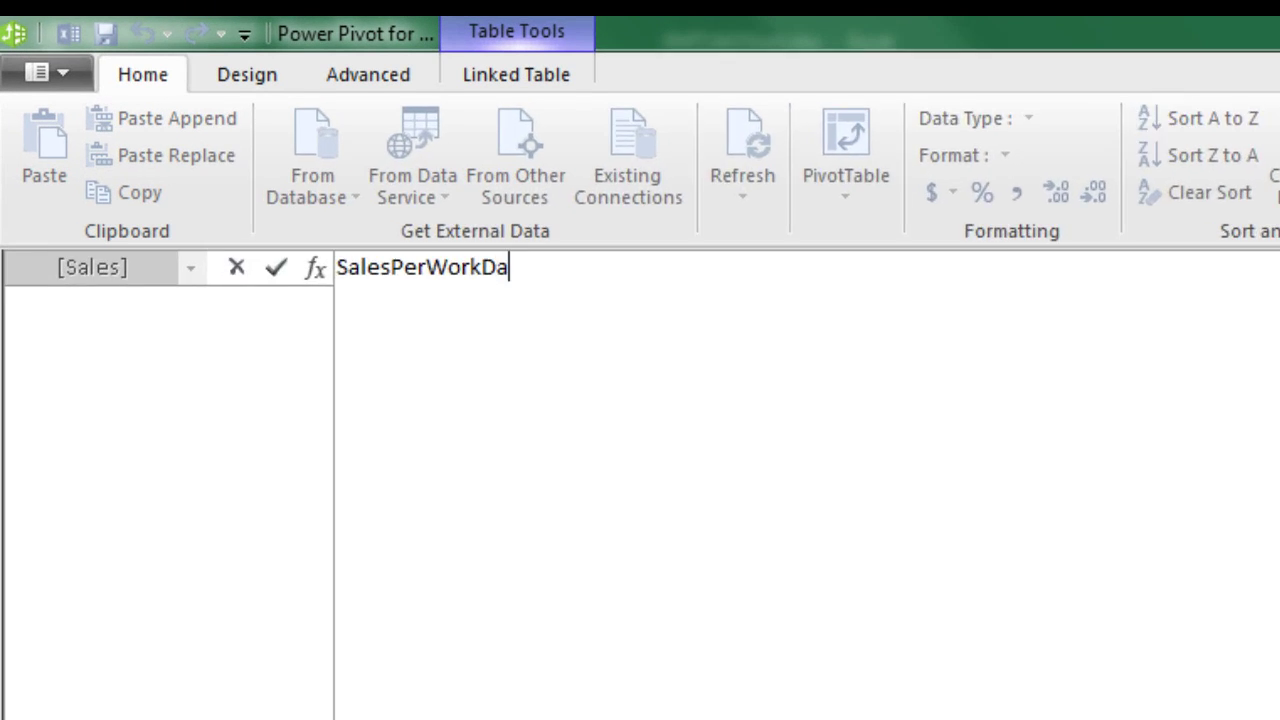
pyautogui.write(':=')
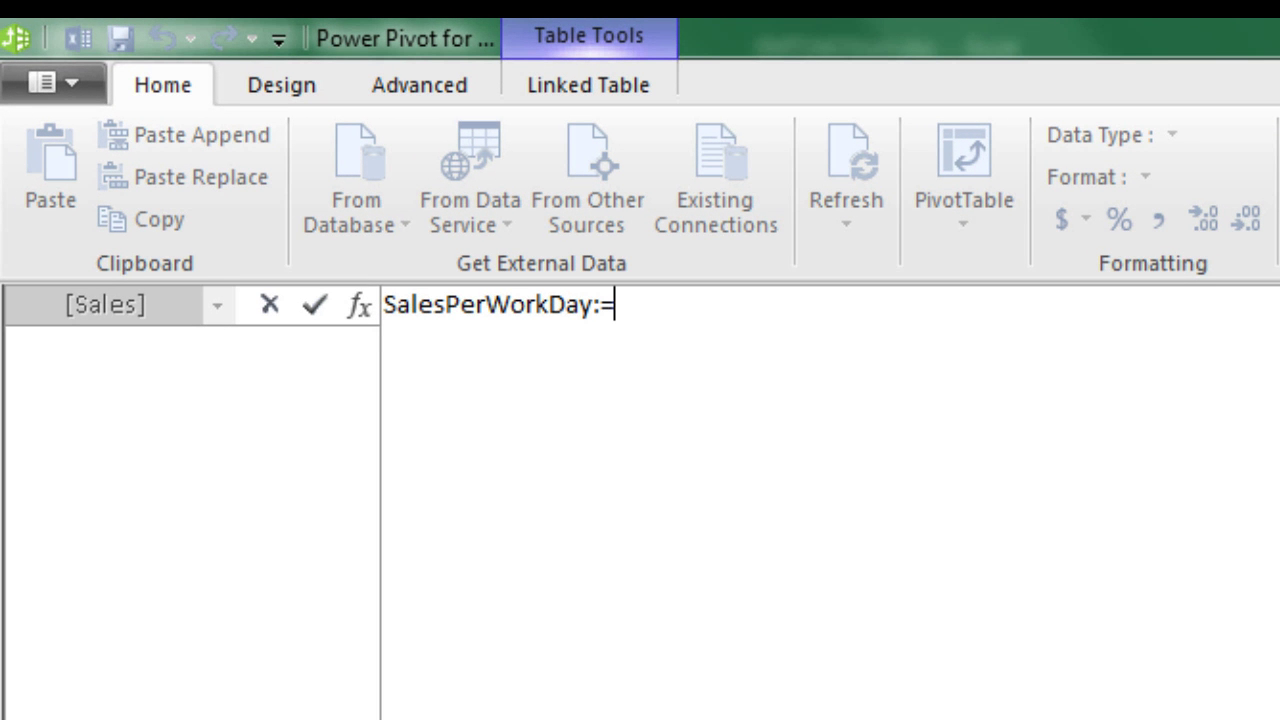
pyautogui.write('div')
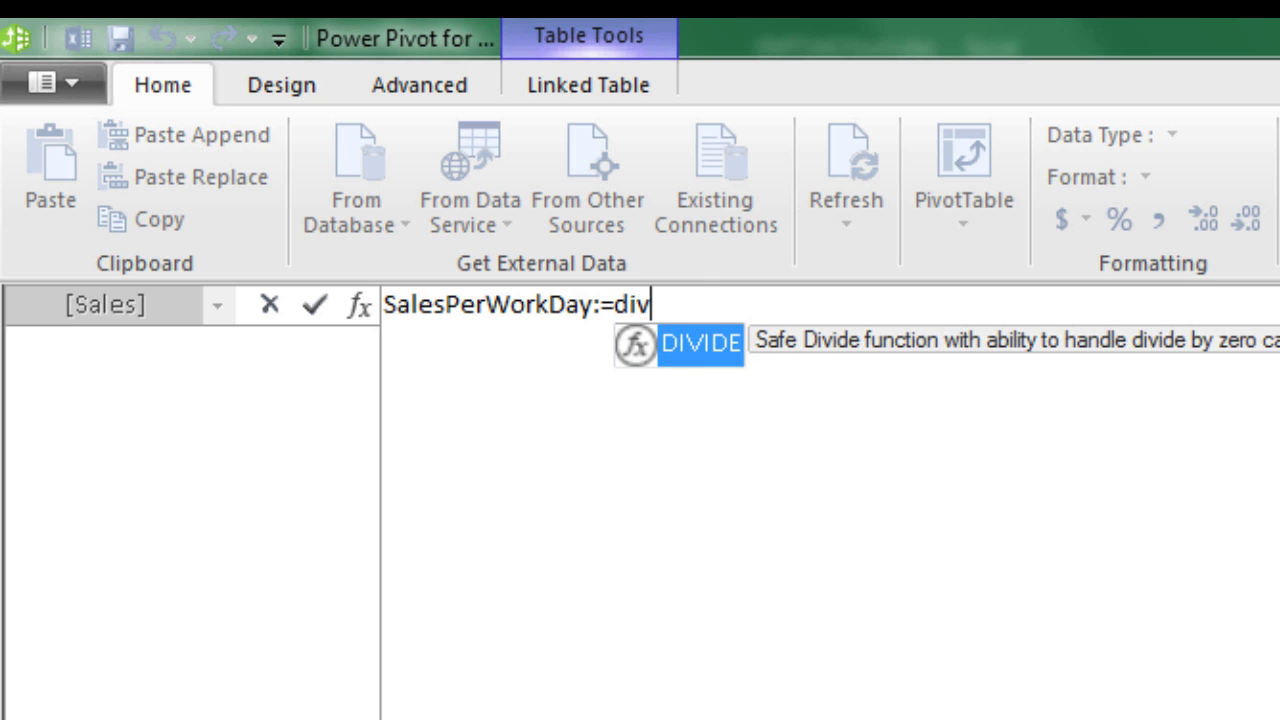
pyautogui.press('Tab')
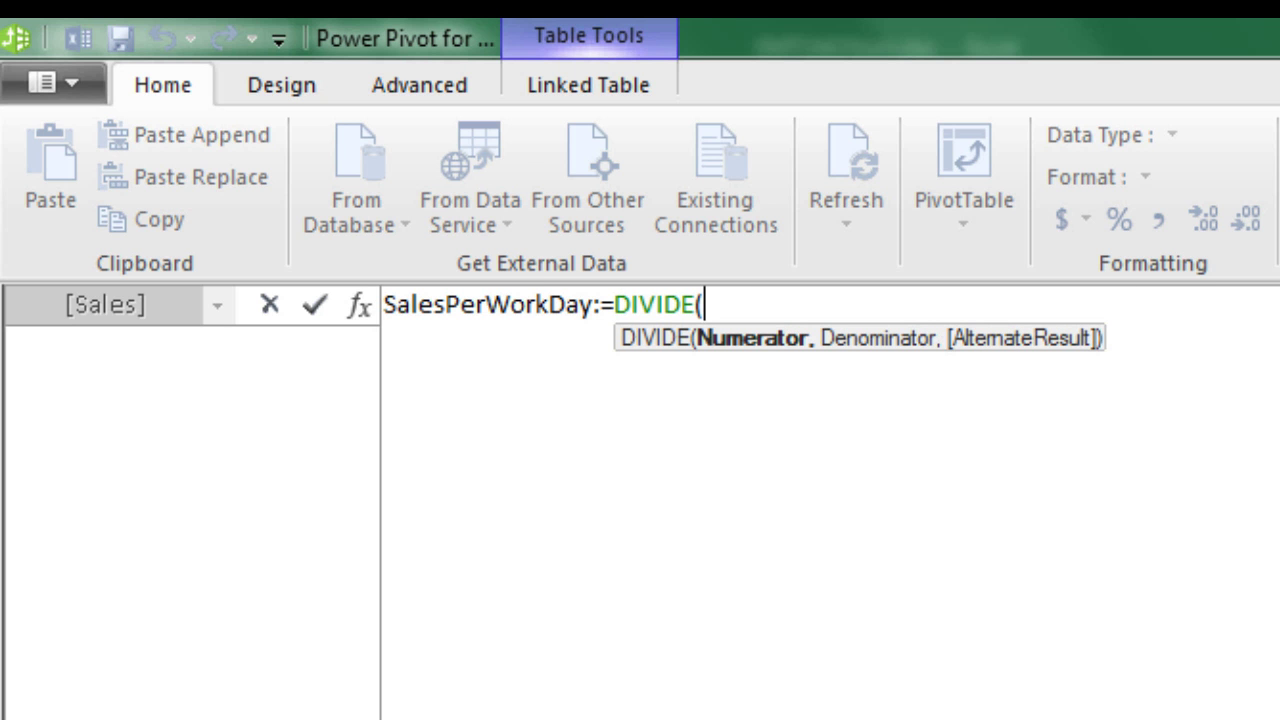
# - Complete DIVIDE with [Total Sales] as numerator and [CountWorkDays] as denominator, and commit the SalesPerWorkDay measure
pyautogui.write('[')
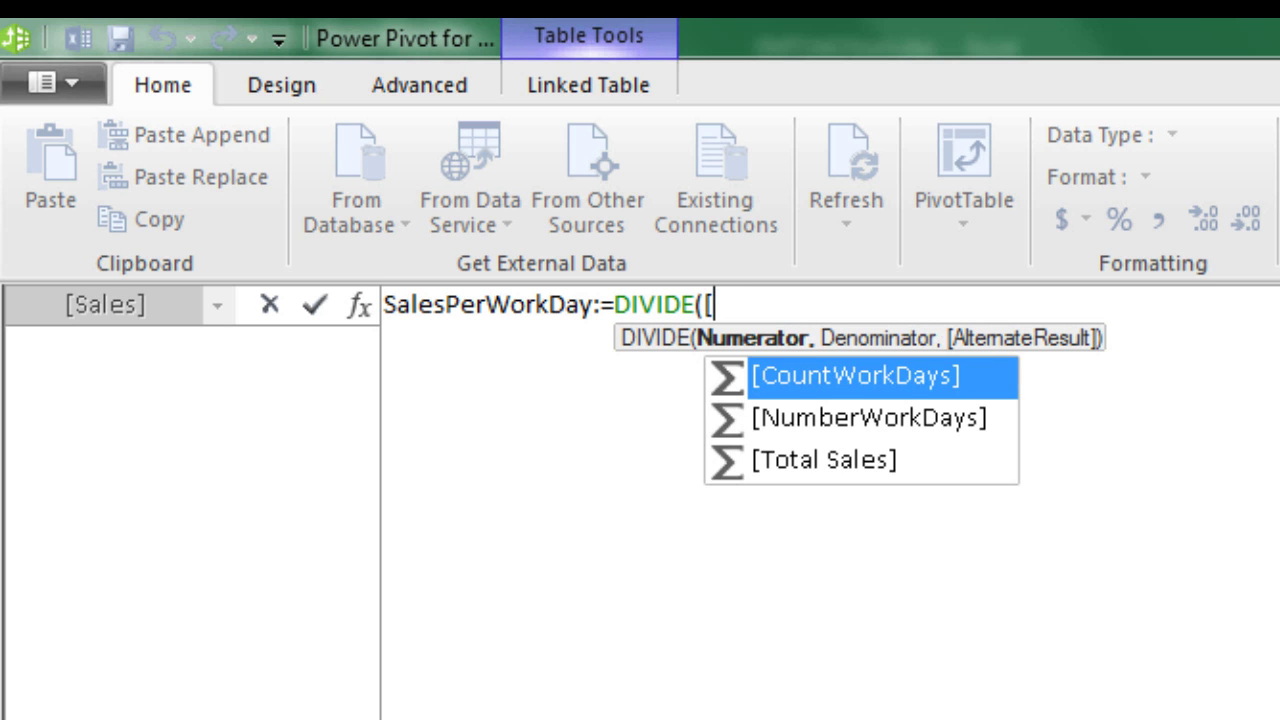
pyautogui.press('Down')
pyautogui.press('Down')
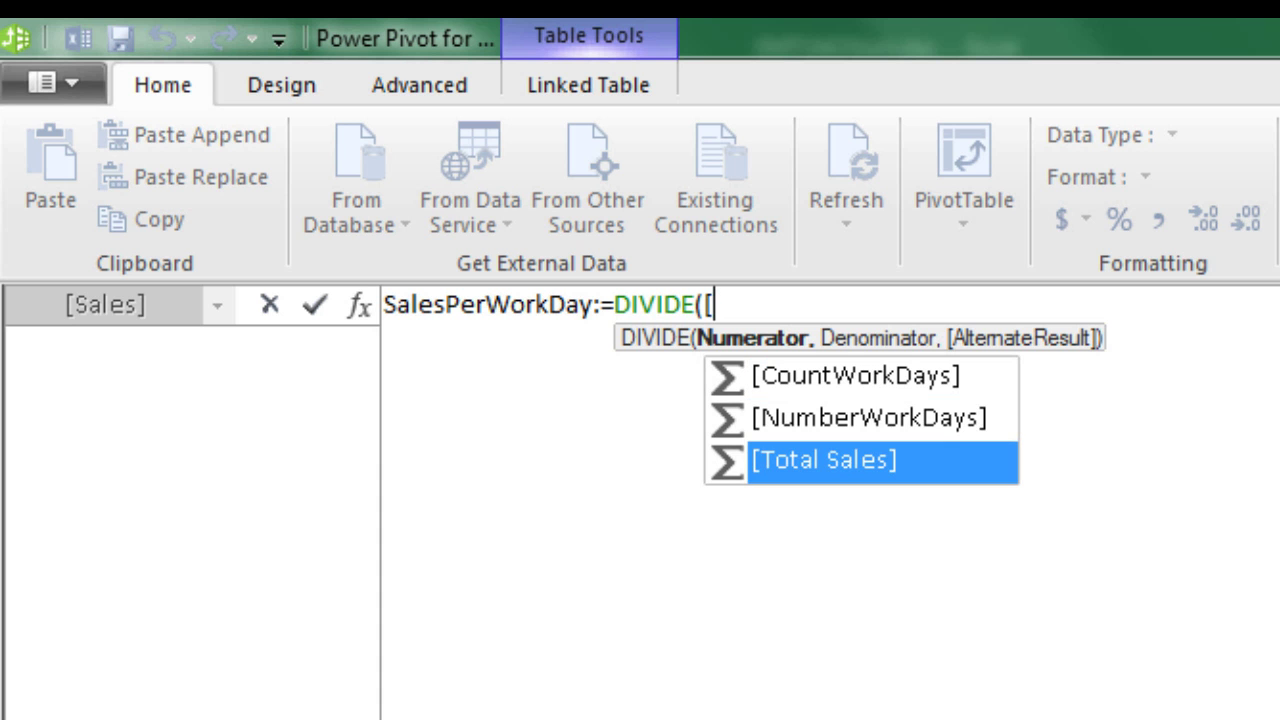
pyautogui.press('Tab')
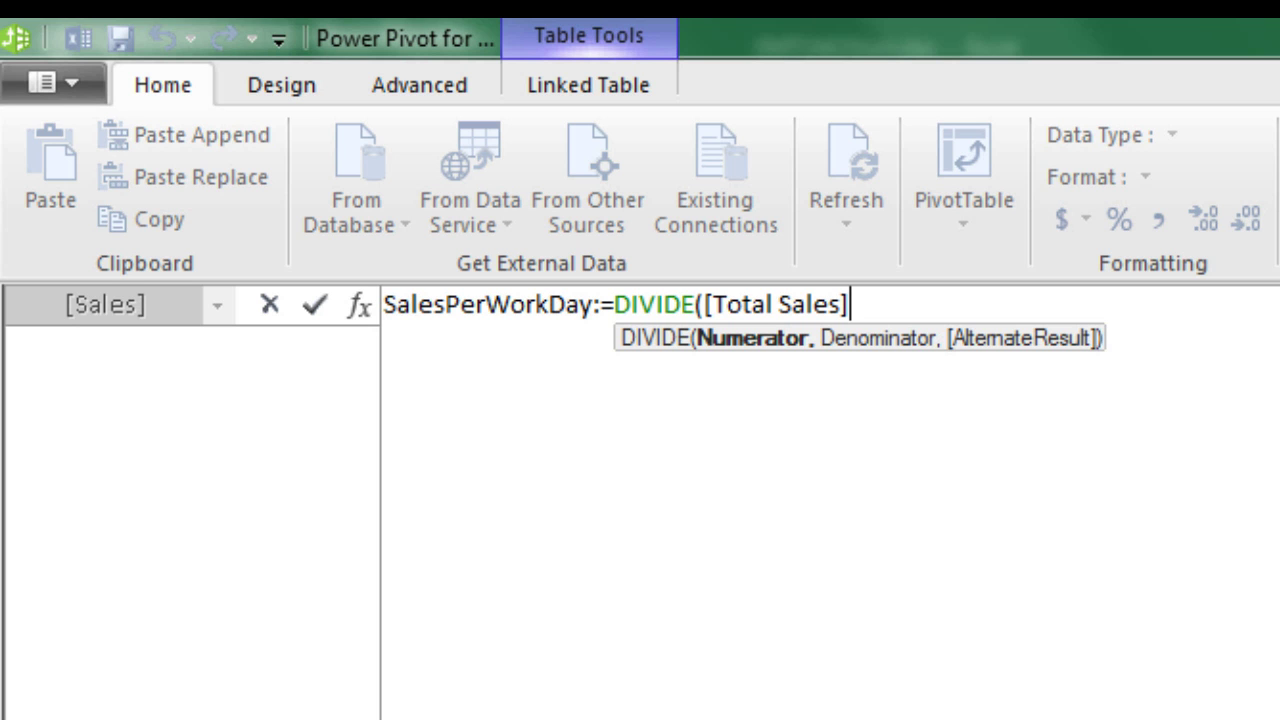
pyautogui.write(',[')
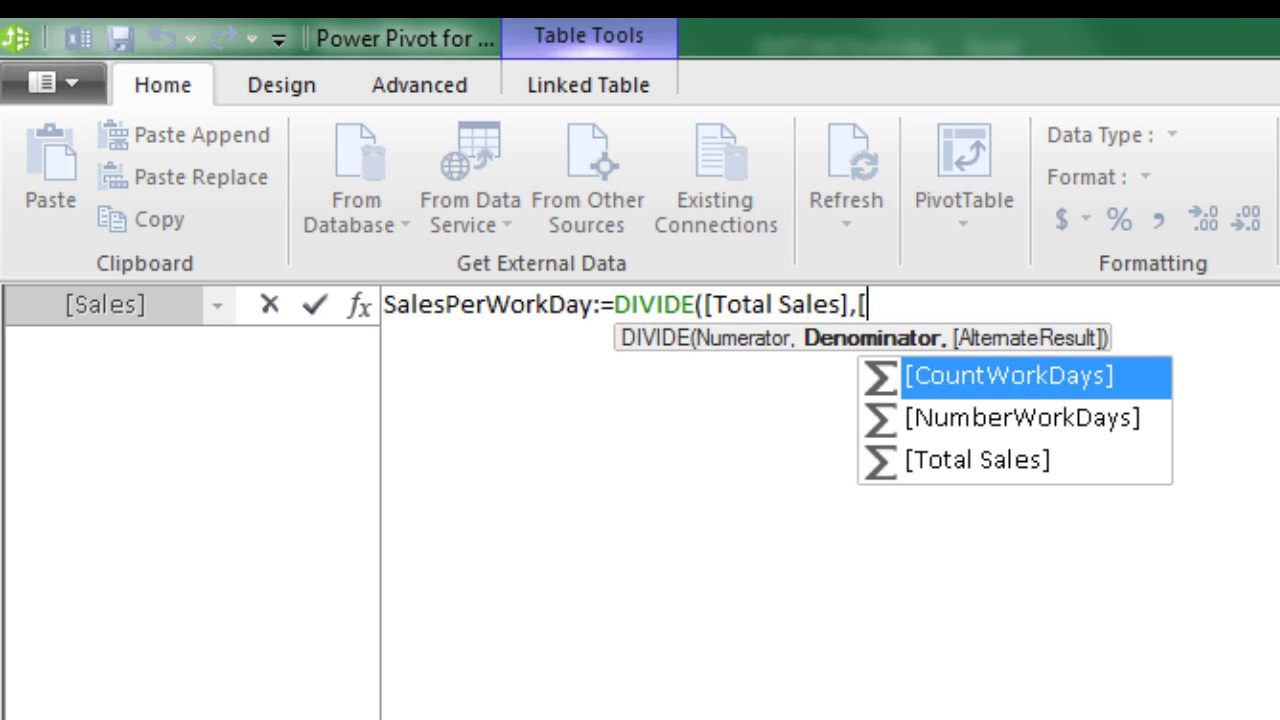
pyautogui.press('Tab')
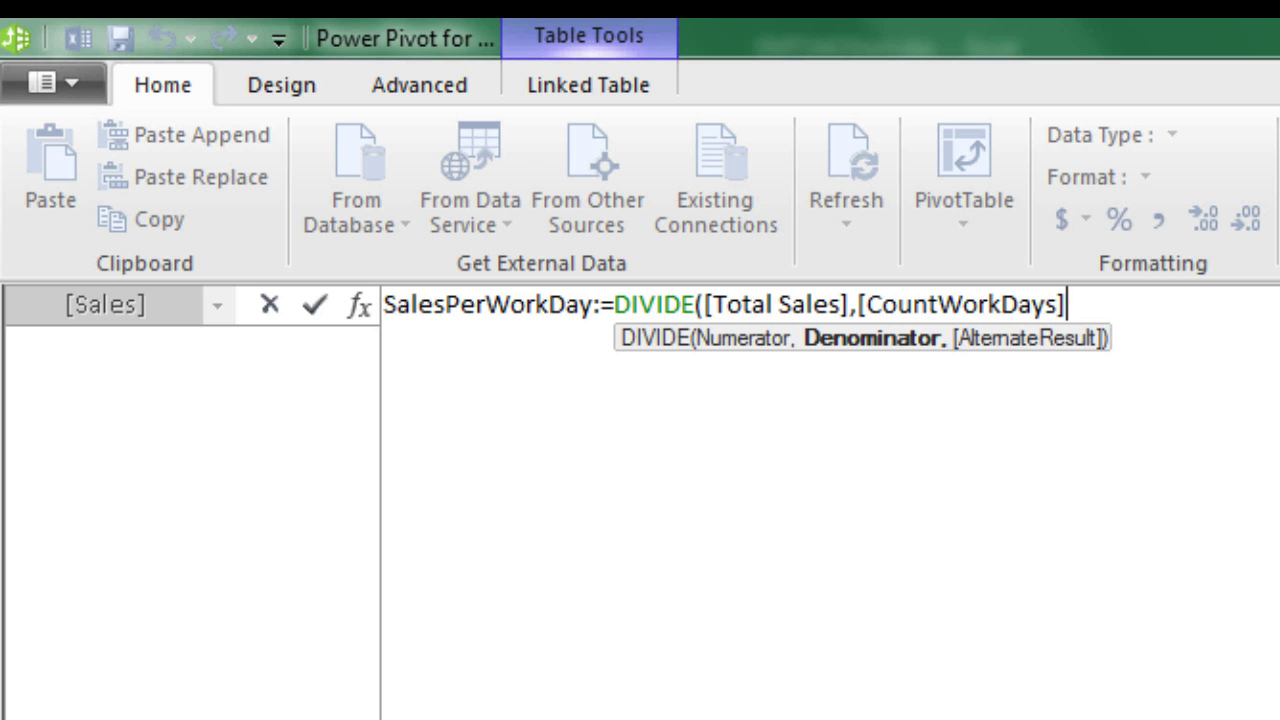
pyautogui.write(')')
pyautogui.press('Return')
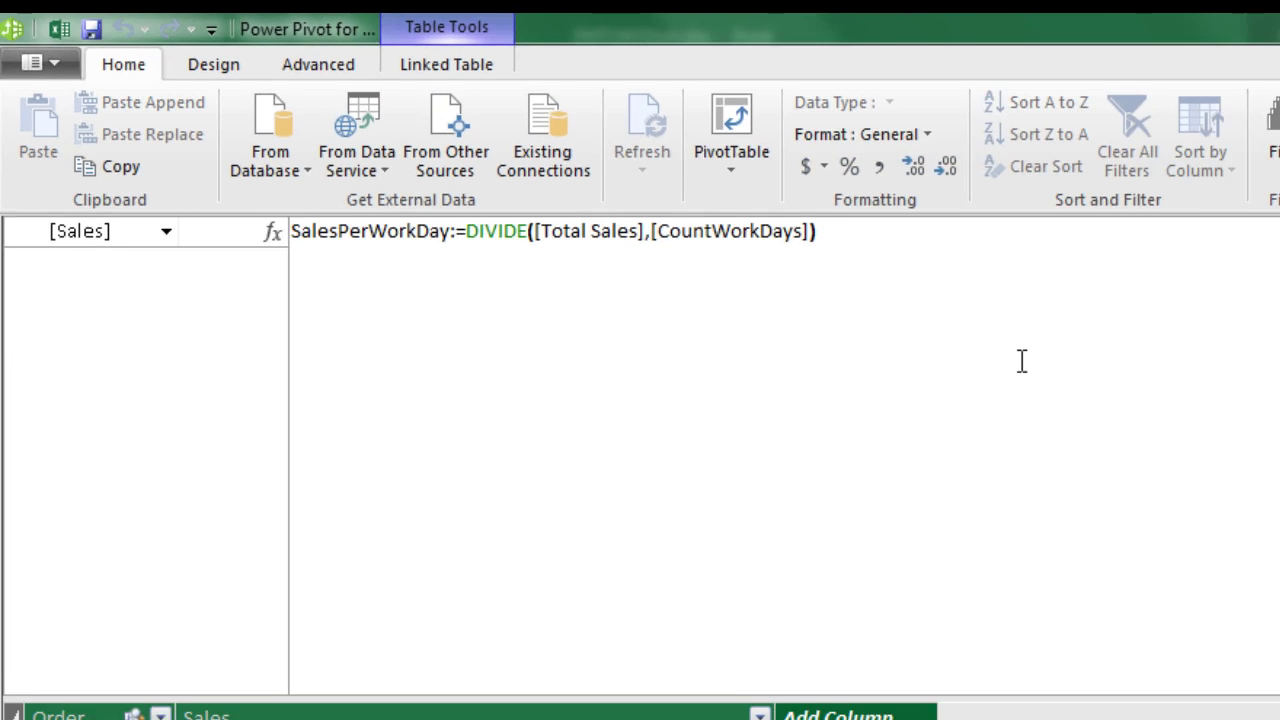
# - Format the SalesPerWorkDay measure as English (United States) currency and add it to the values of the Excel PivotTable
pyautogui.click(594, 120)
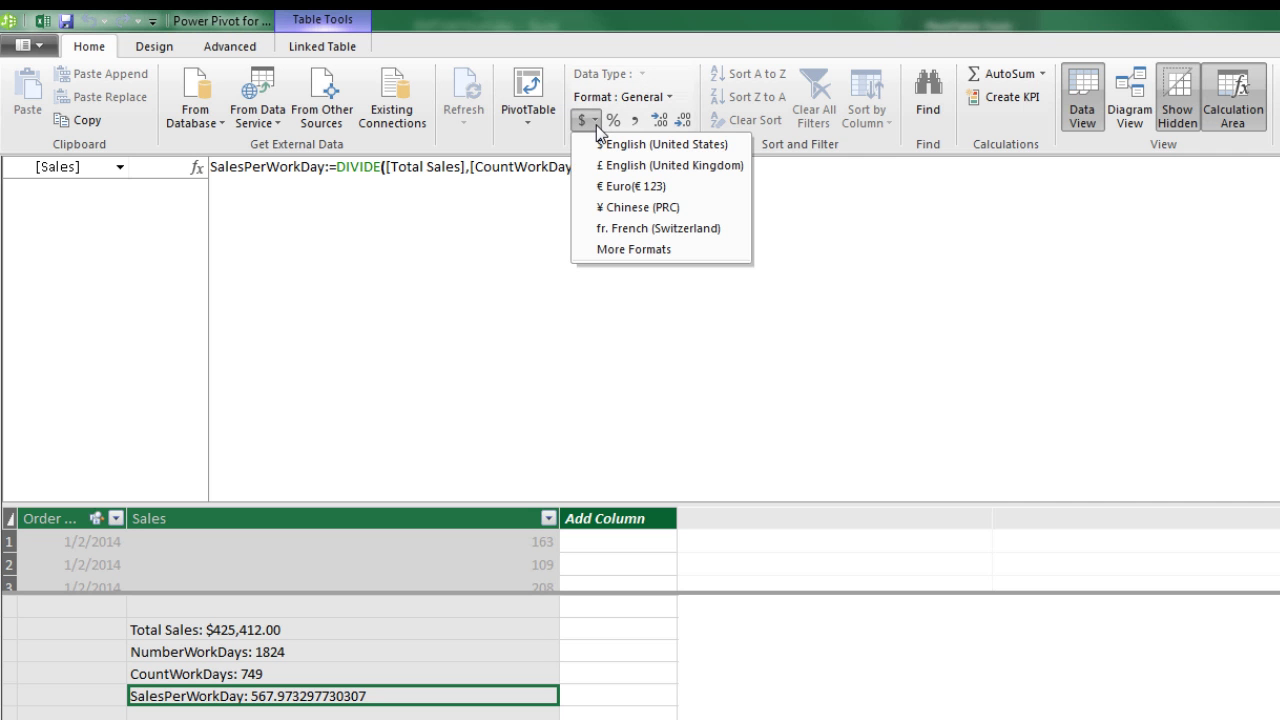
pyautogui.click(630, 146)
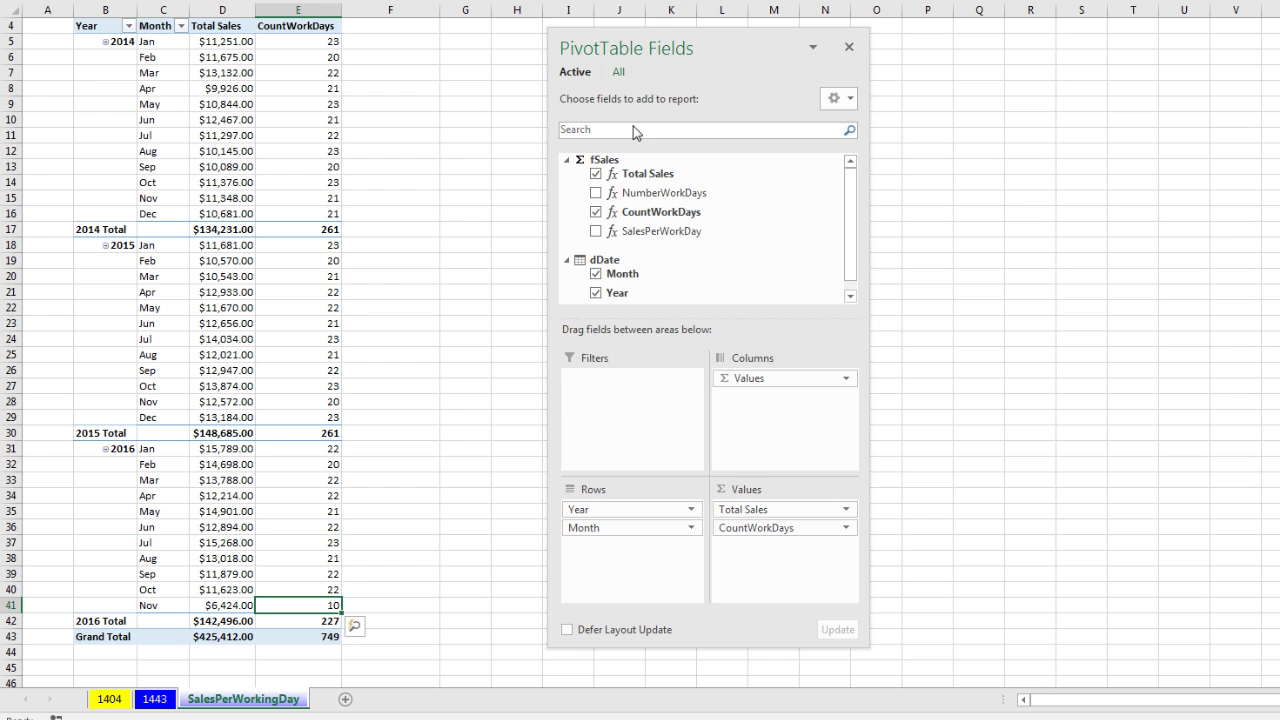
pyautogui.moveTo(641, 238); pyautogui.dragTo(754, 574)
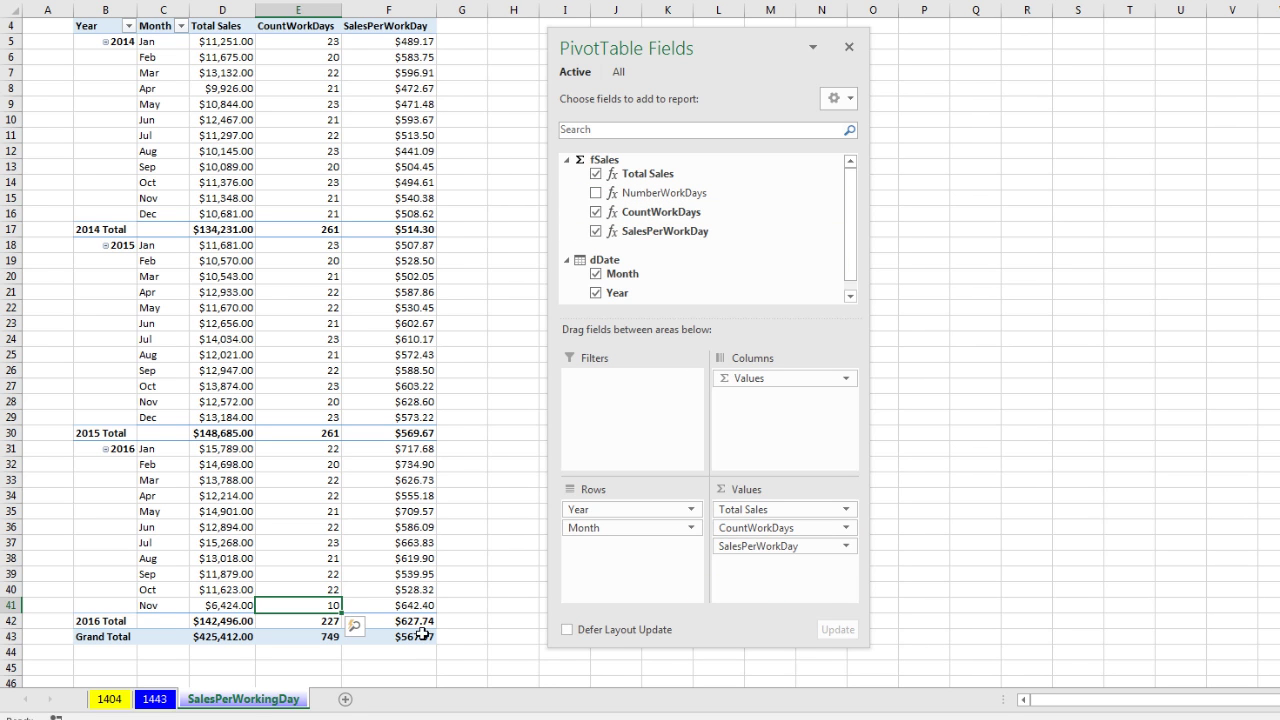
pyautogui.moveTo(705, 52); pyautogui.dragTo(778, 55)
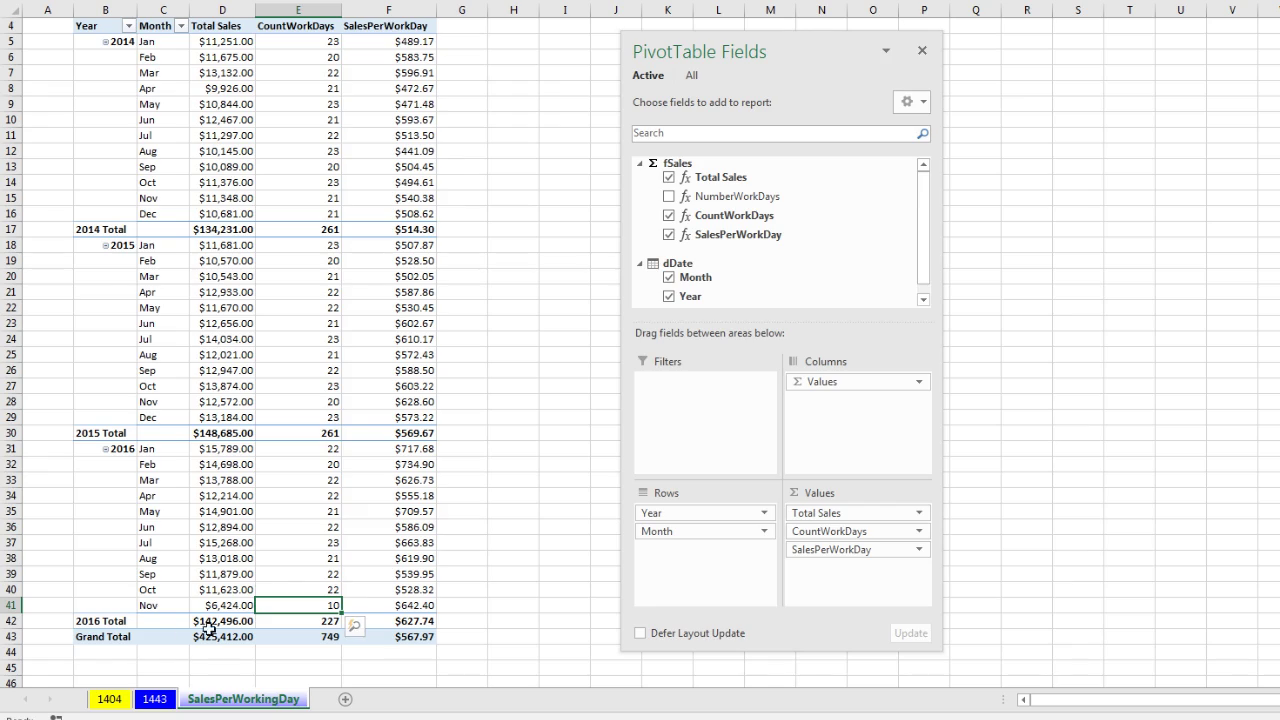
# - On sheet 1404, try shifting the 12/1/2016 row and the two total rows of the formula report down one row, and undo it
pyautogui.click(110, 699)
pyautogui.scroll(-6, 705, 325)
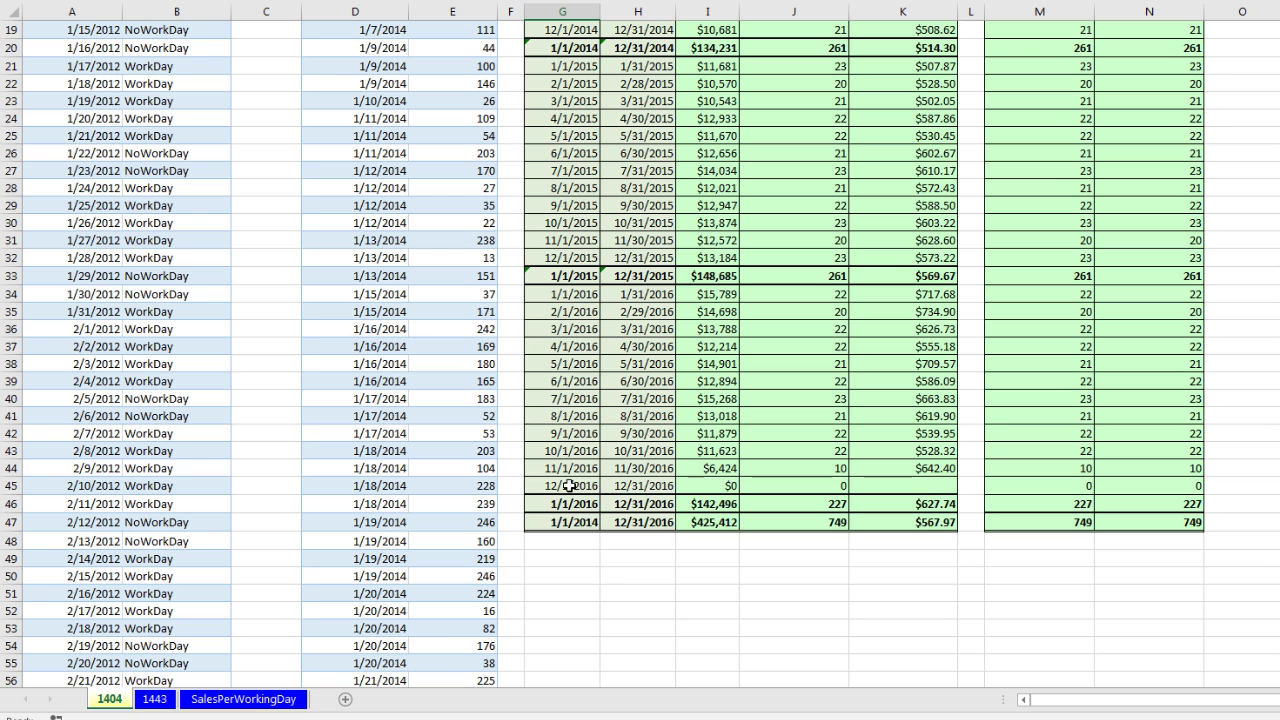
pyautogui.press('Up')
pyautogui.moveTo(562, 485); pyautogui.dragTo(894, 552)
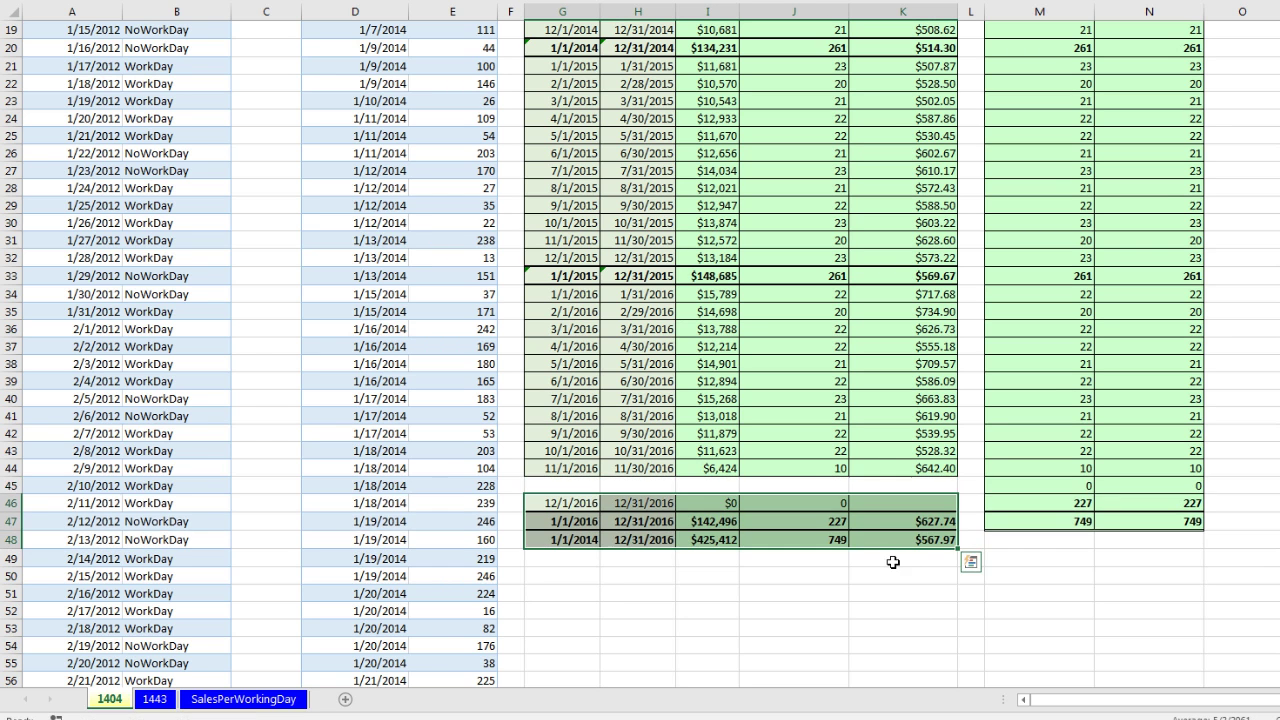
pyautogui.hotkey('ctrl', 'z')
pyautogui.scroll(6, 764, 530)
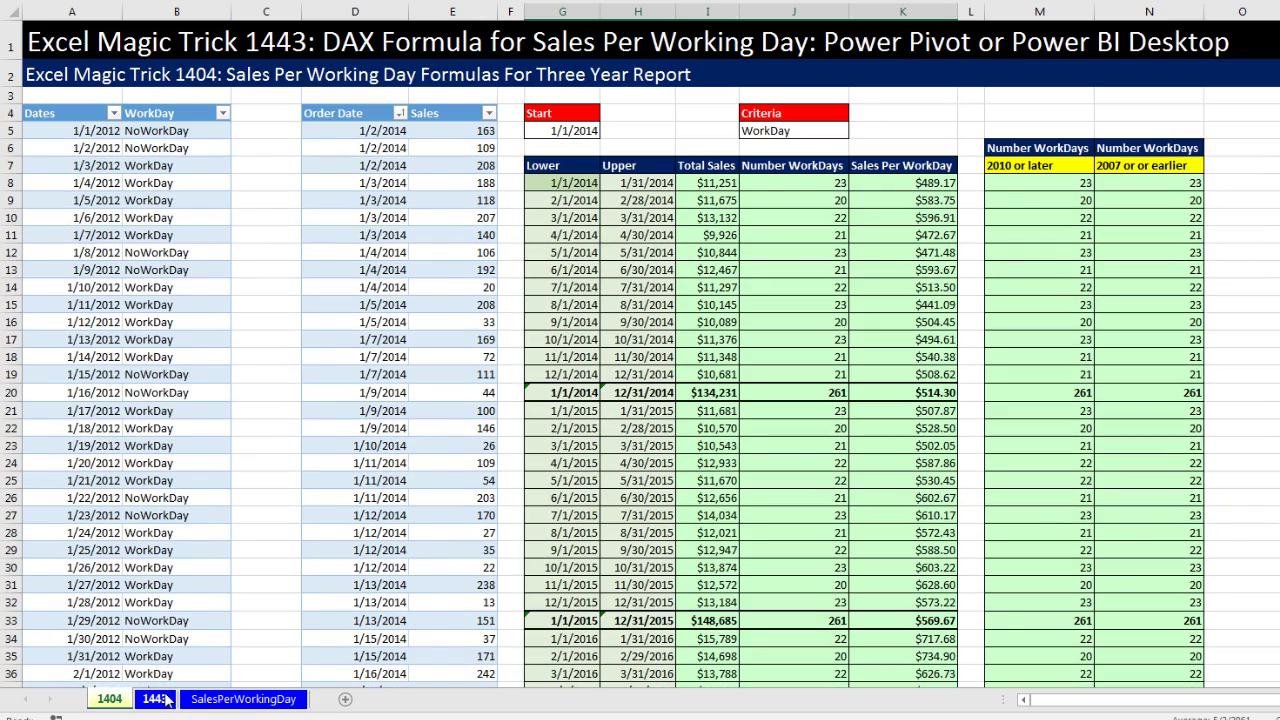
pyautogui.click(163, 701)
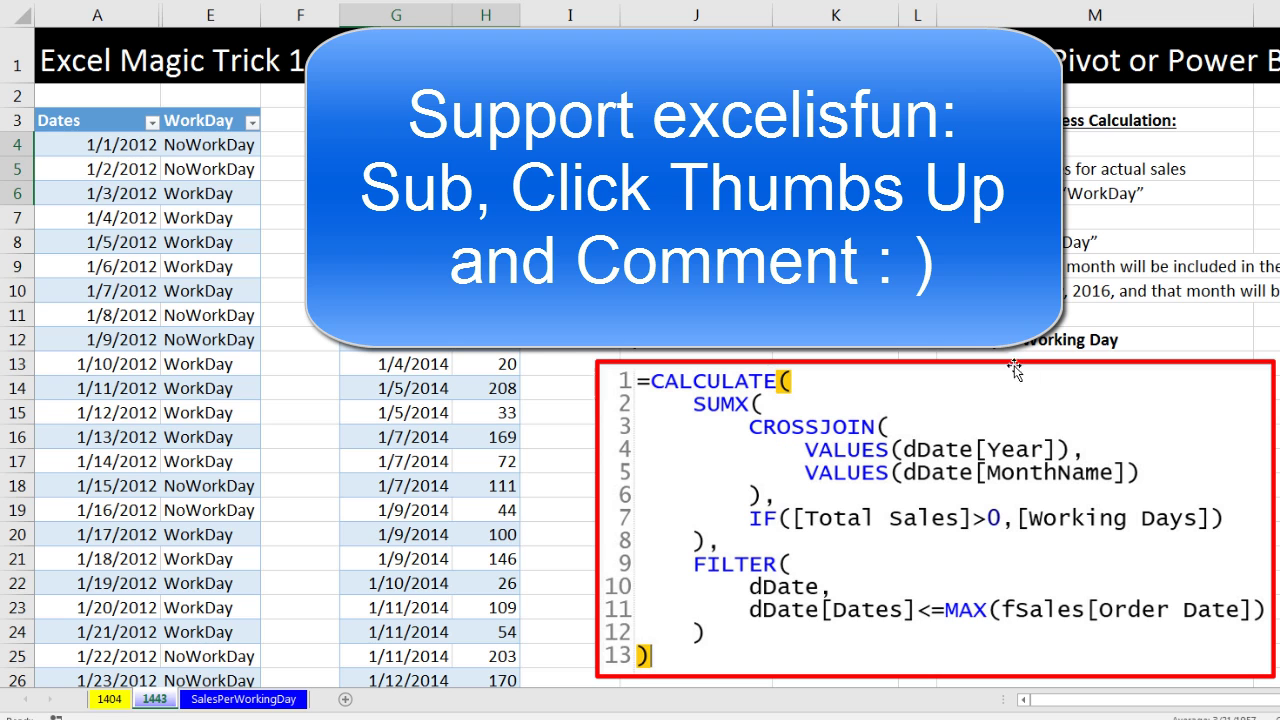